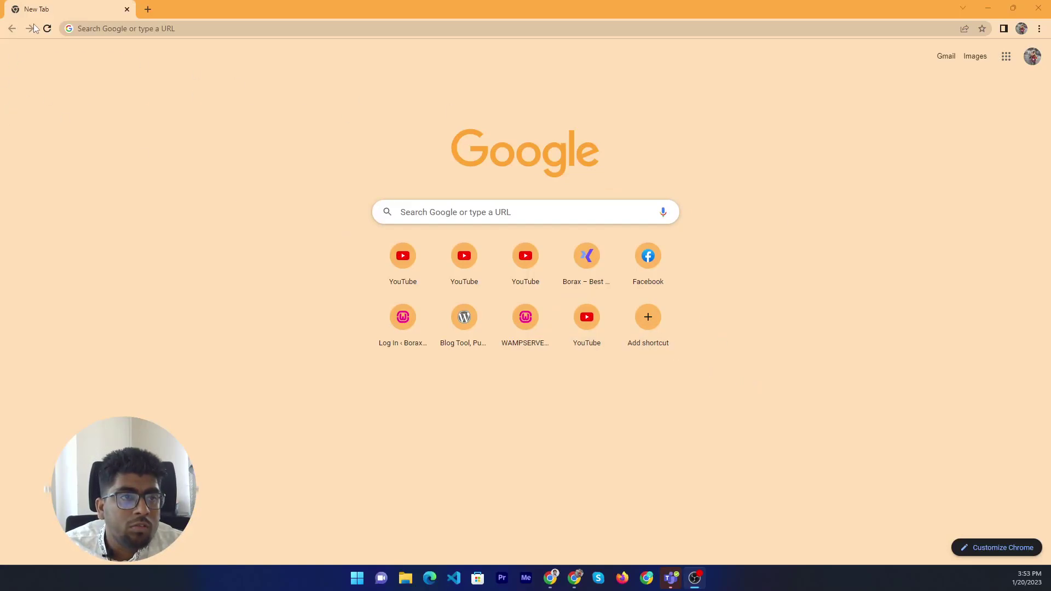
Launch WampServer64 from the Windows Start menu search
left_click(240, 29)
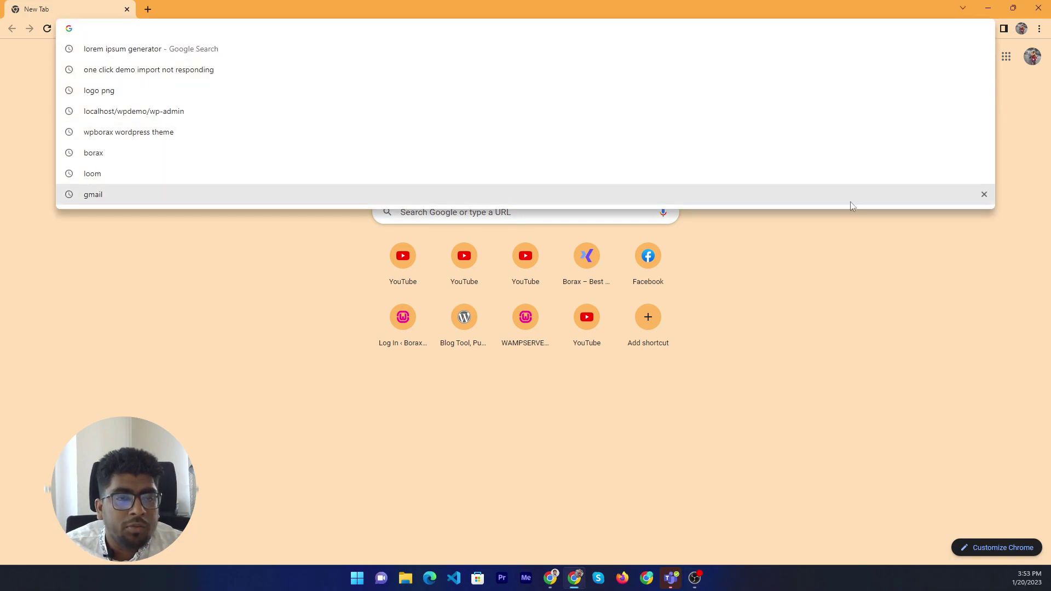
left_click(841, 332)
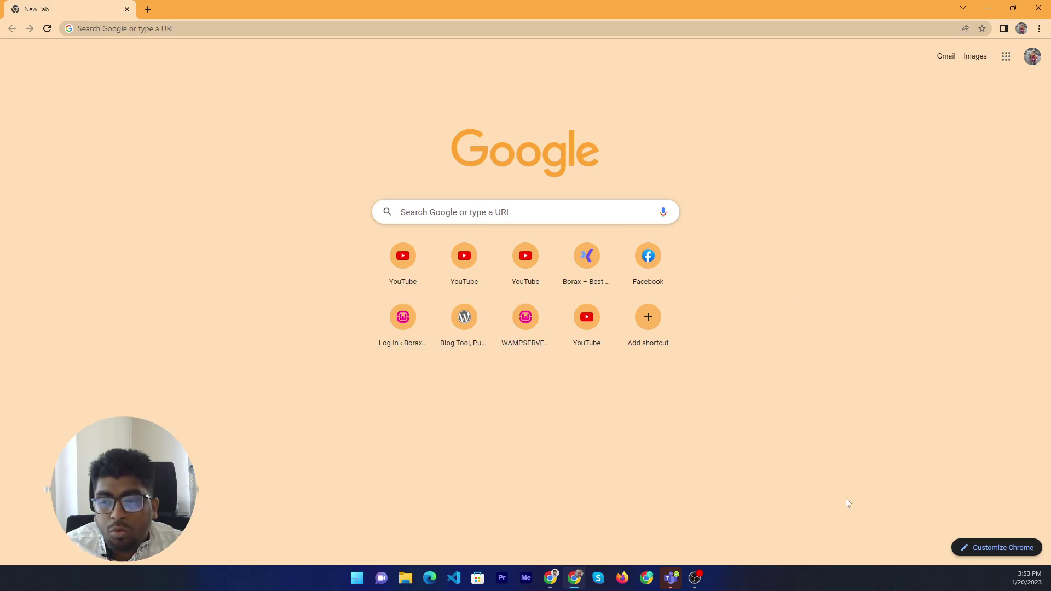
key("super")
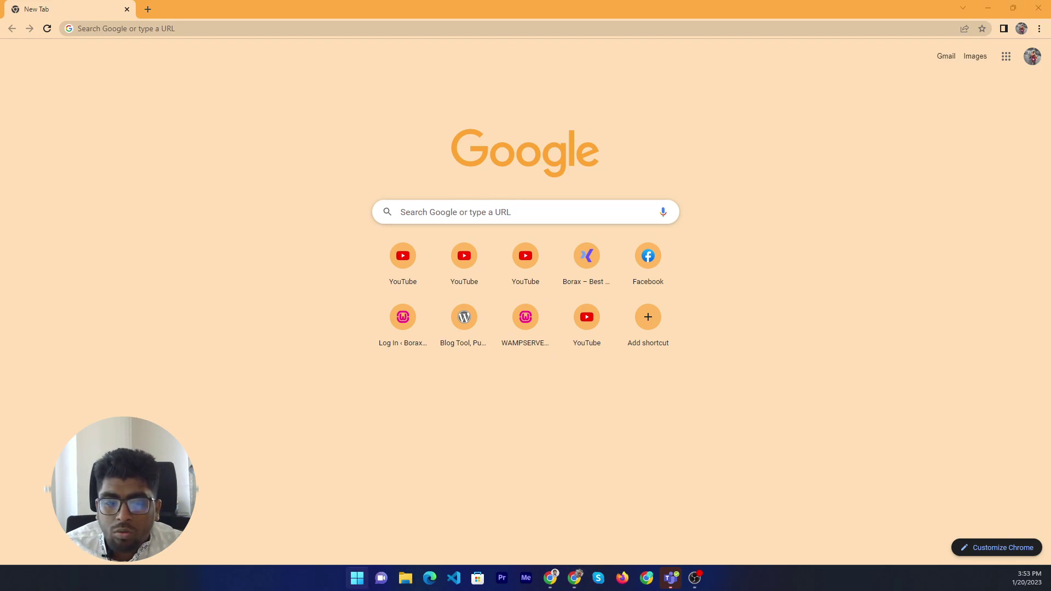
left_click(357, 578)
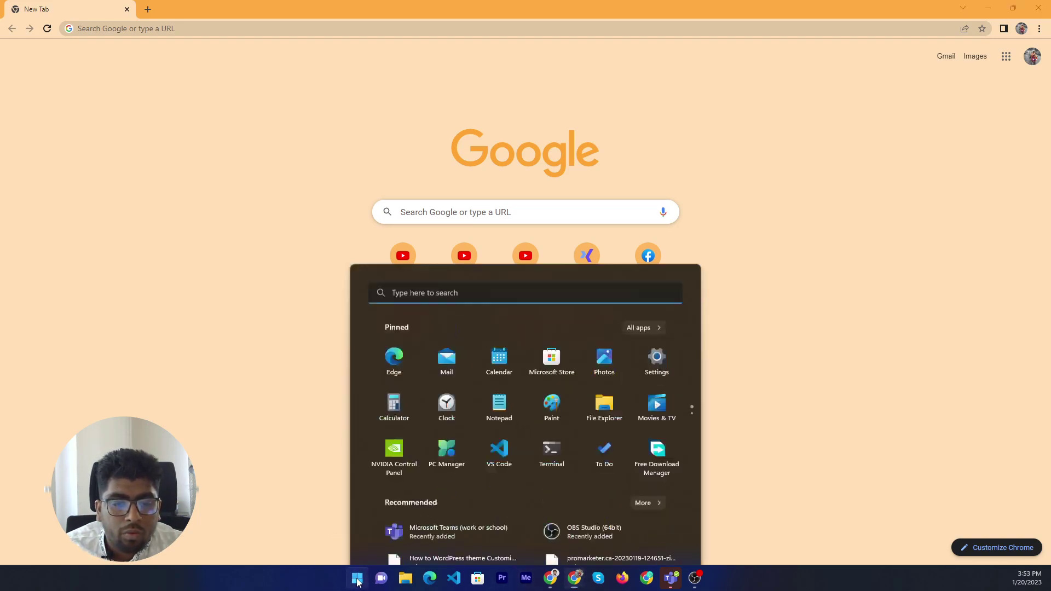
left_click(443, 189)
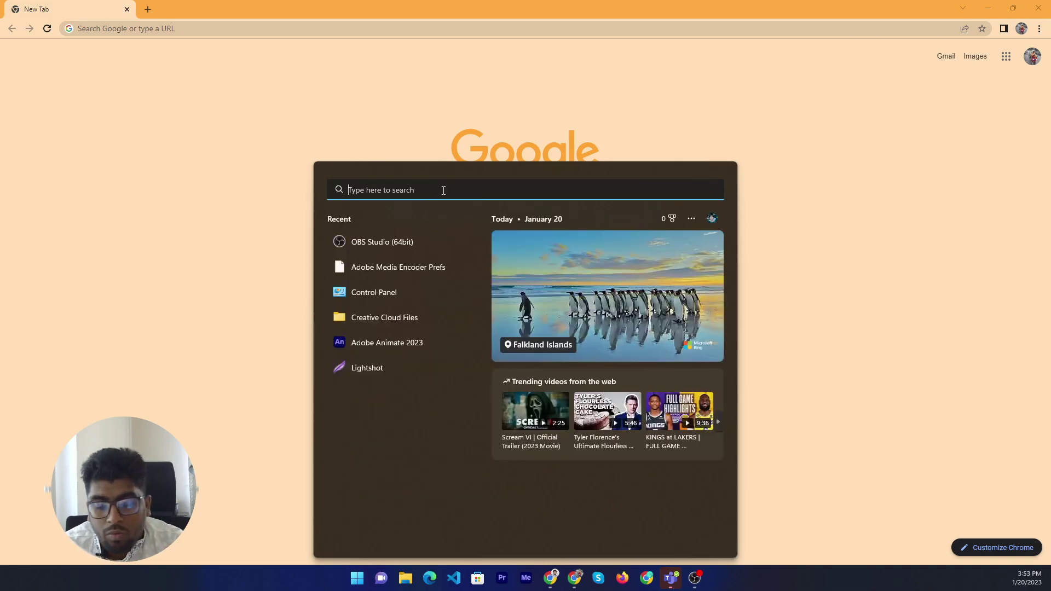
type("wampserver64")
key("Return")
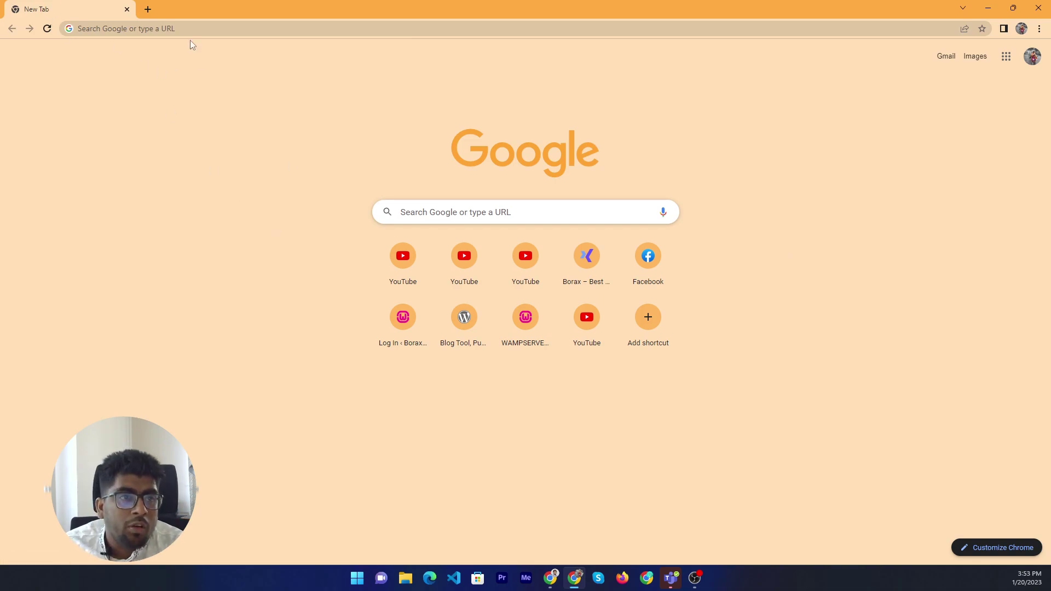
Open the Borax site at localhost/borax/ in the browser
left_click(200, 30)
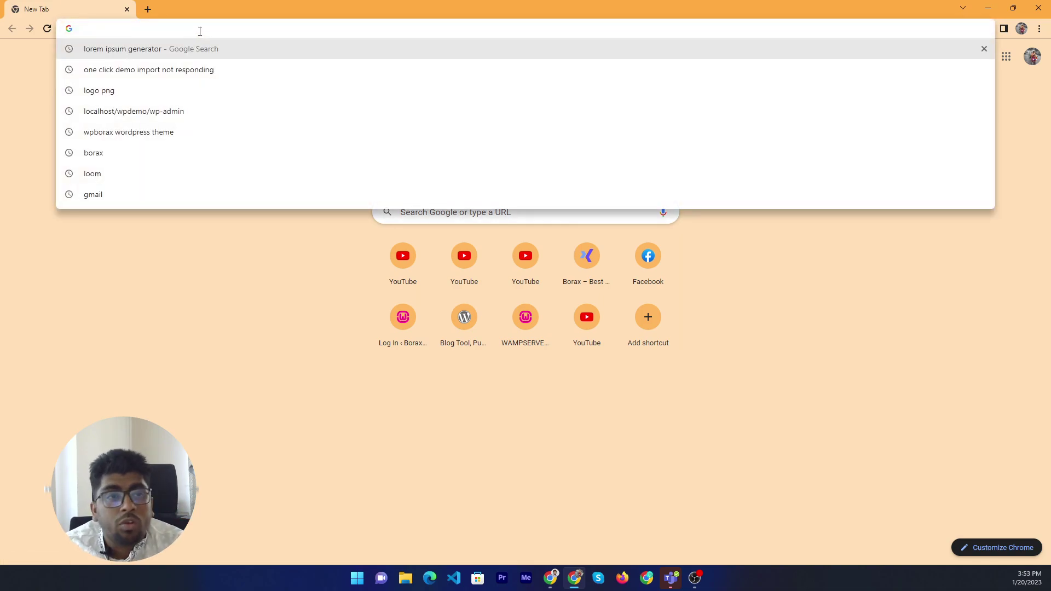
type("loca")
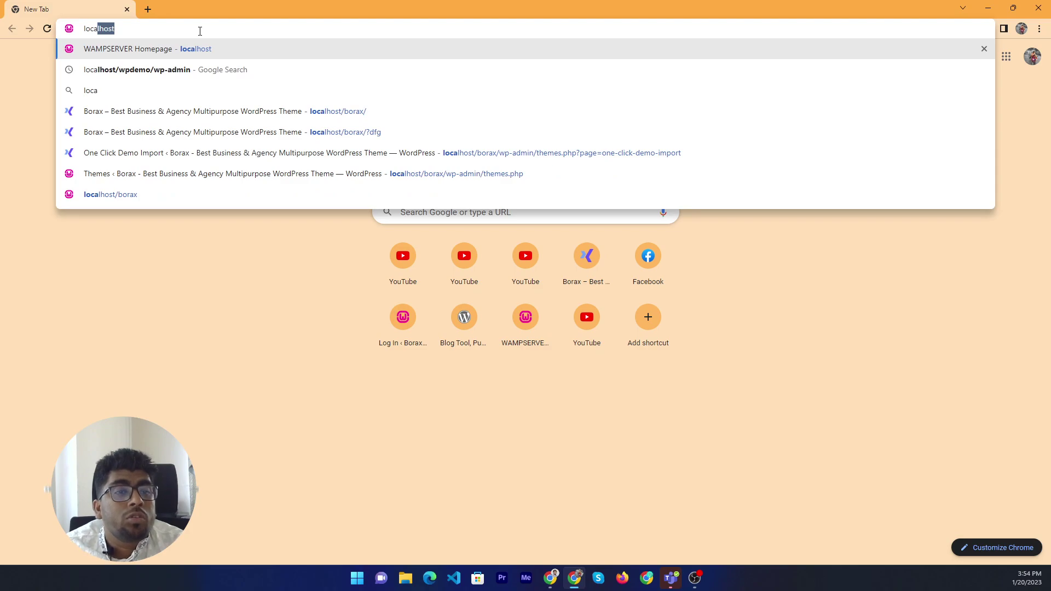
key("Down")
key("Down")
key("Down")
key("Return")
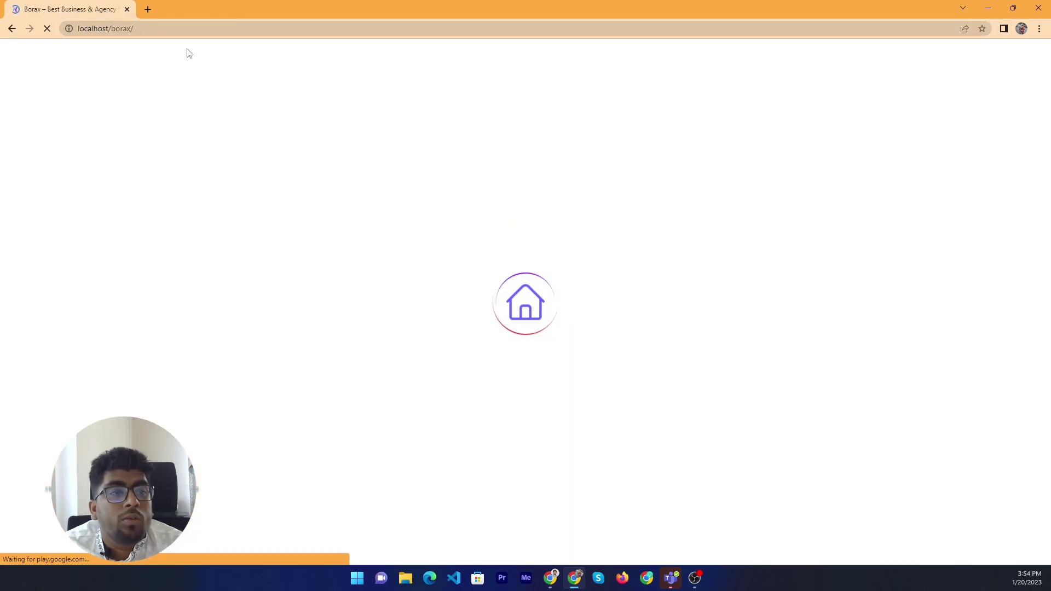
Go to the Borax wp-admin, log in and dismiss the change-password warning
left_click(273, 30)
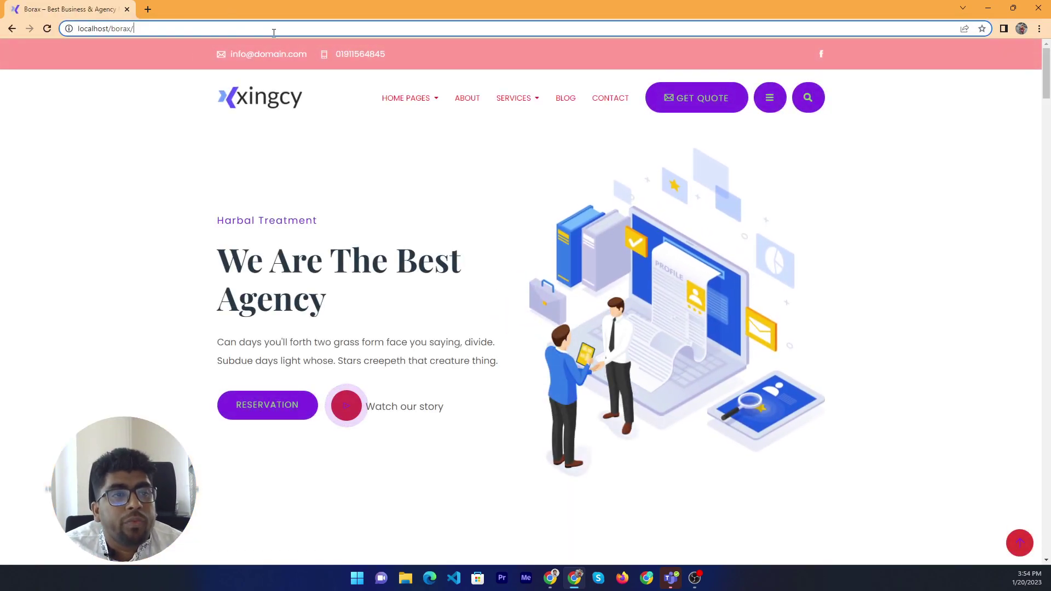
type("wp")
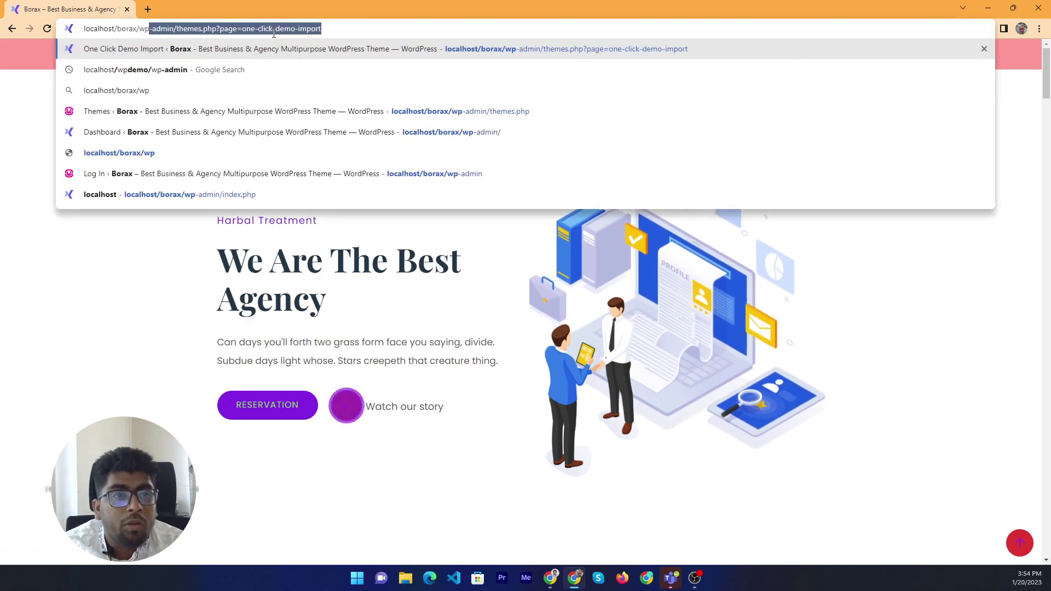
key("Down")
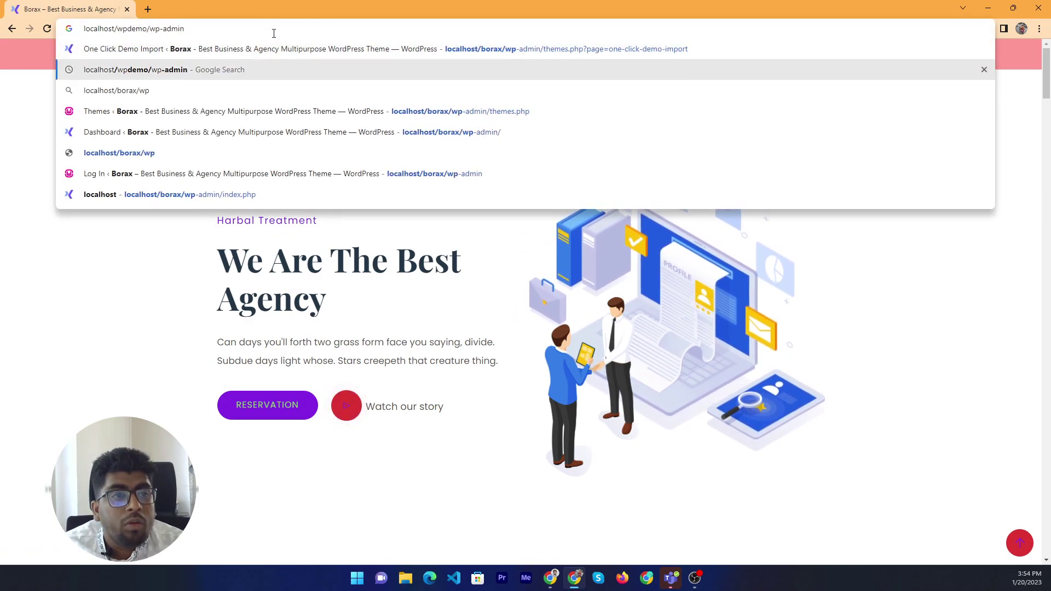
key("Up")
key("Down")
key("Down")
key("Down")
key("Down")
key("Return")
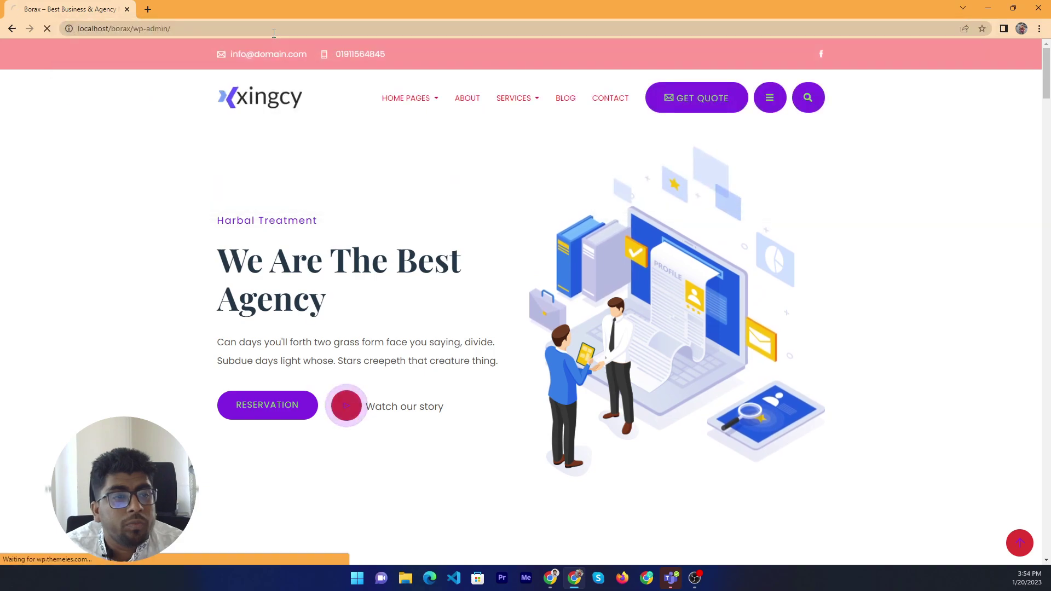
left_click(584, 264)
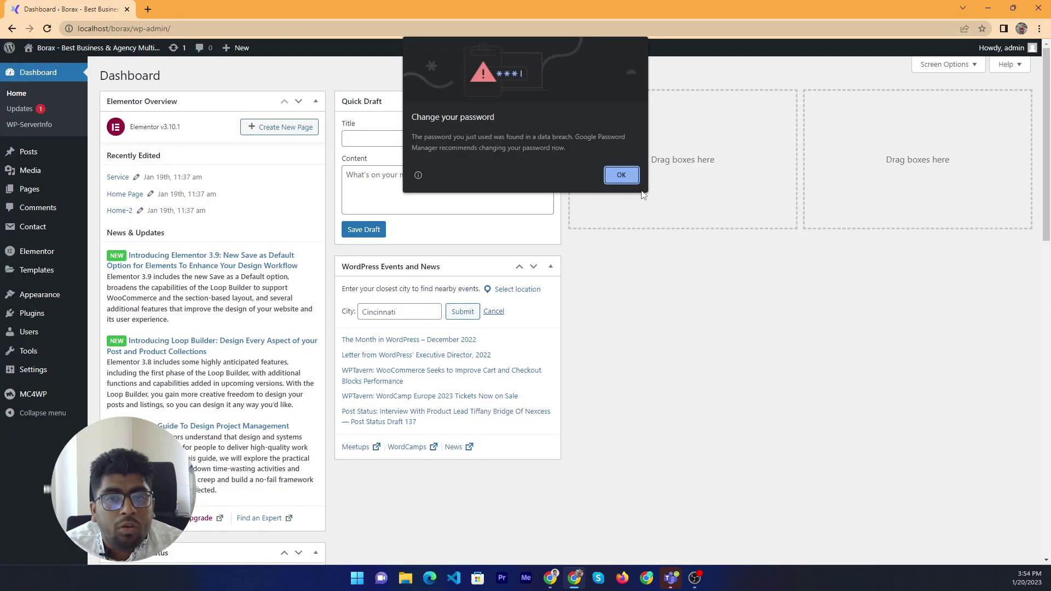
left_click(631, 176)
From the All Pages list, open Design Page in the block editor
mouse_move(48, 285)
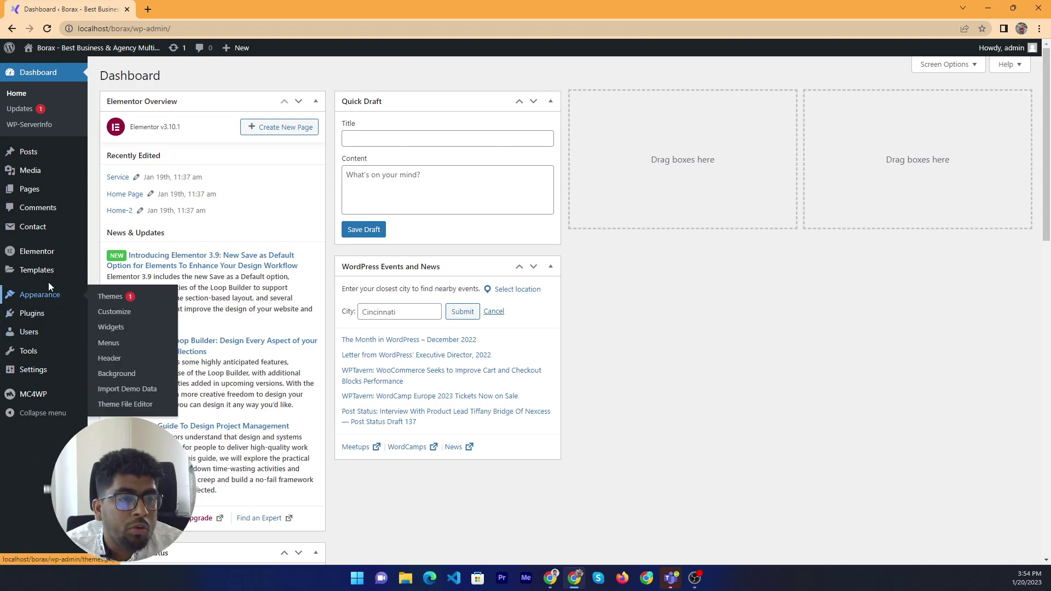
left_click(43, 192)
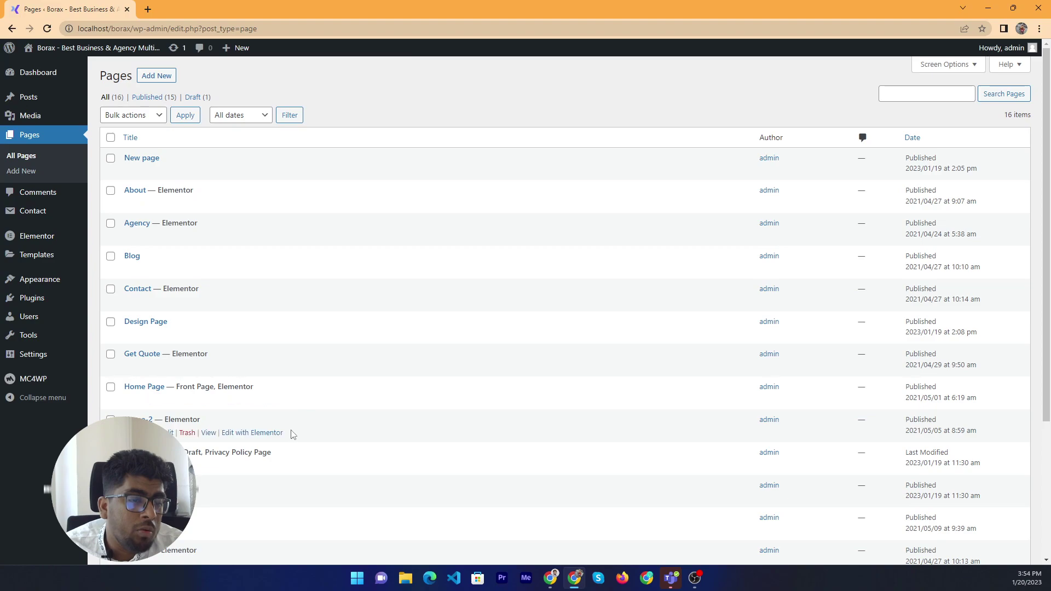
scroll(289, 435, "down", 4)
scroll(247, 420, "up", 4)
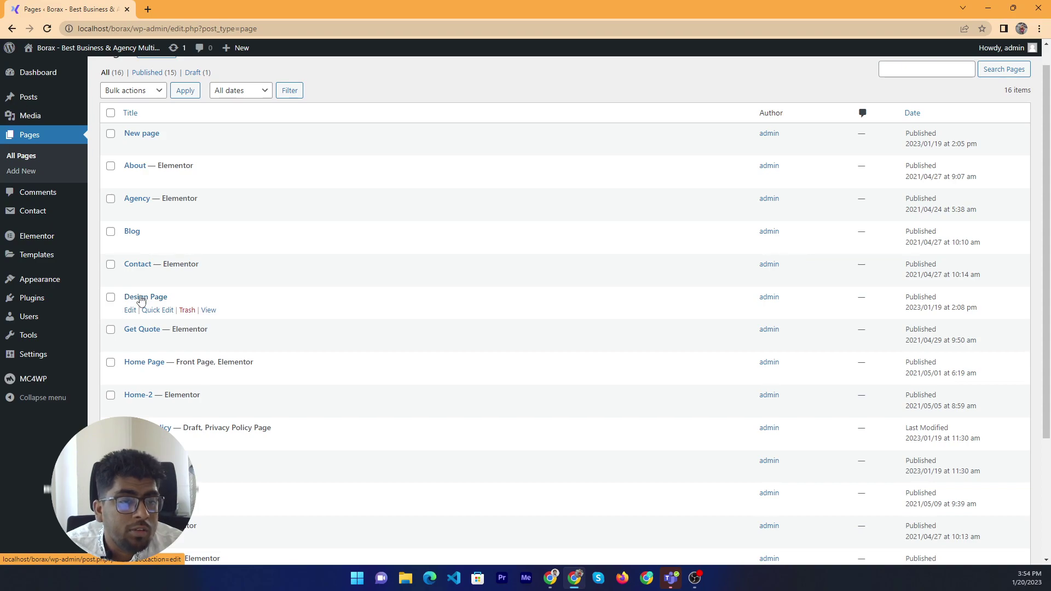
left_click(133, 297)
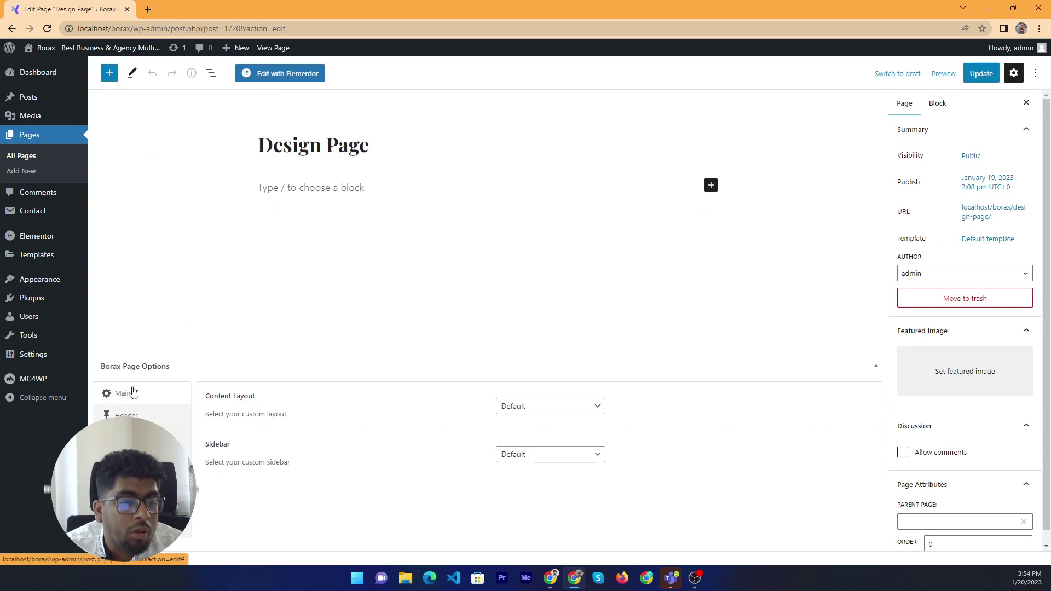
Review the Header, Logo and Menu tabs of Borax Page Options, ending on Menu
left_click(142, 414)
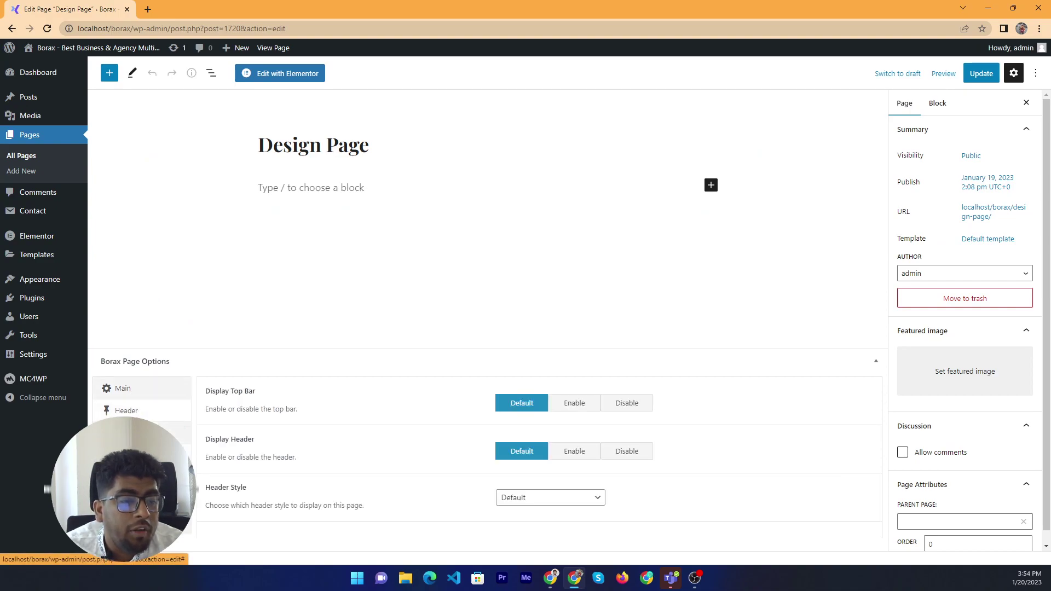
left_click(131, 433)
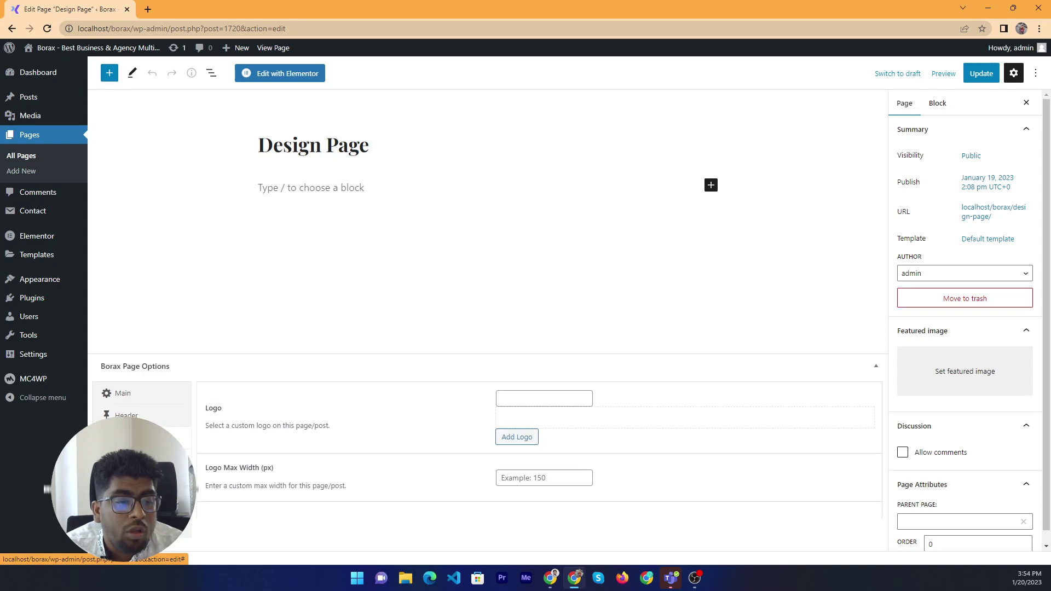
left_click(131, 455)
left_click(137, 340)
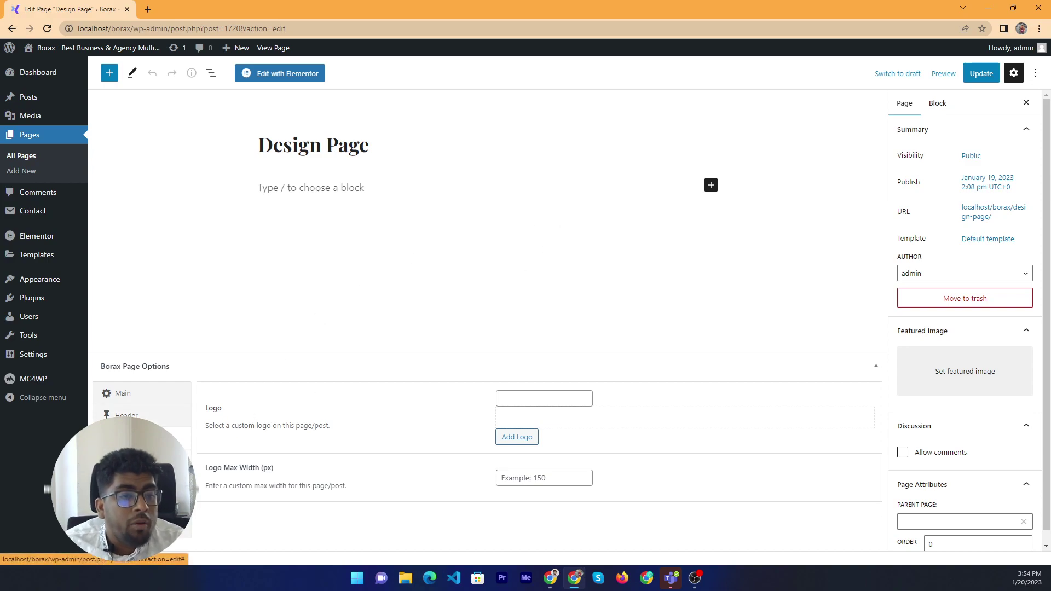
left_click(124, 461)
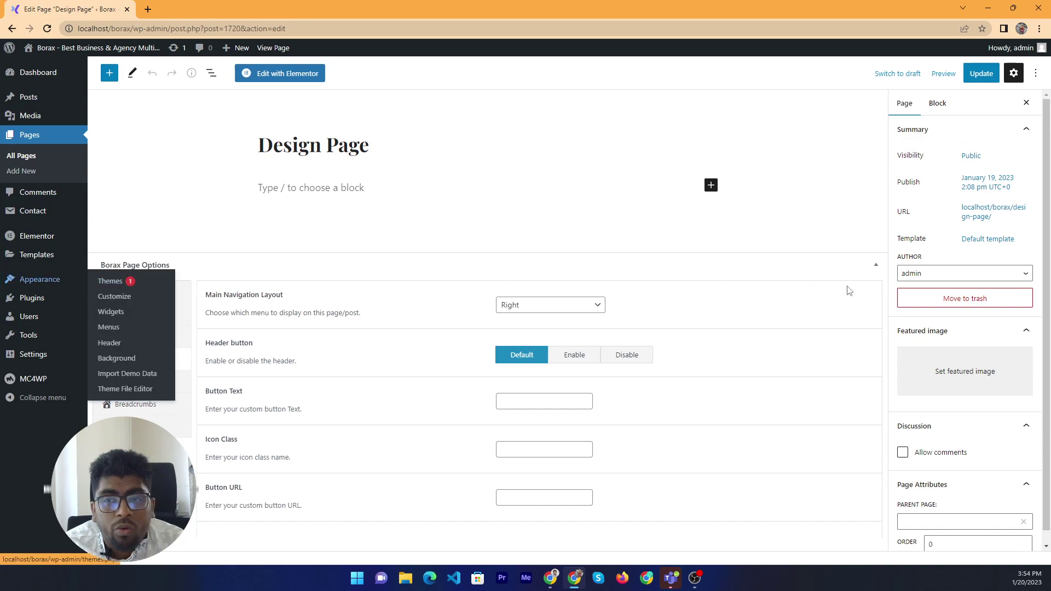
View the live Design Page in a new tab, compare it with the editor, and return to editing
left_click(272, 48)
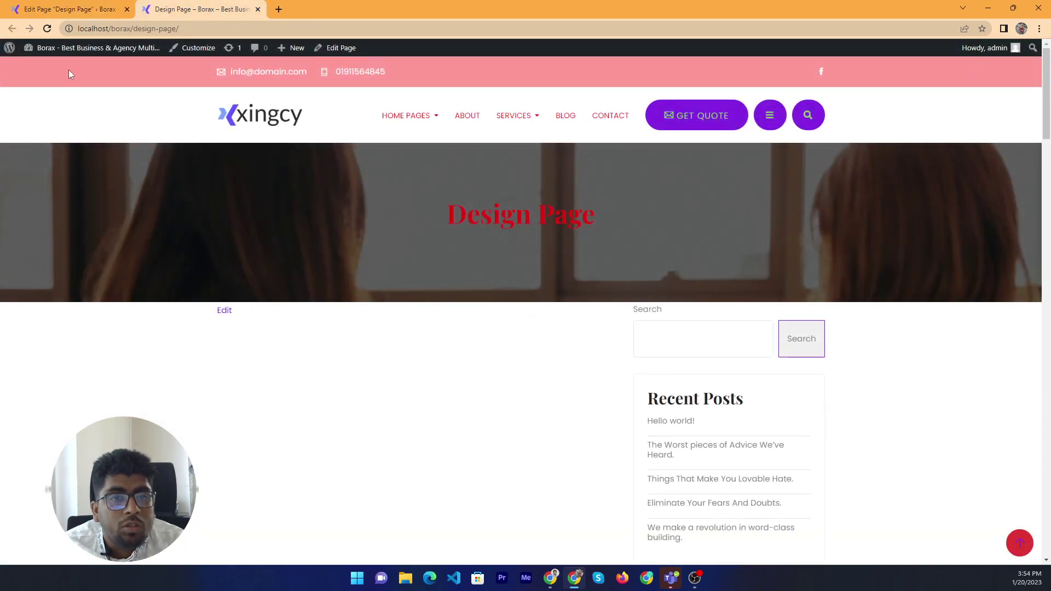
left_click_drag(69, 74, 792, 319)
left_click(428, 267)
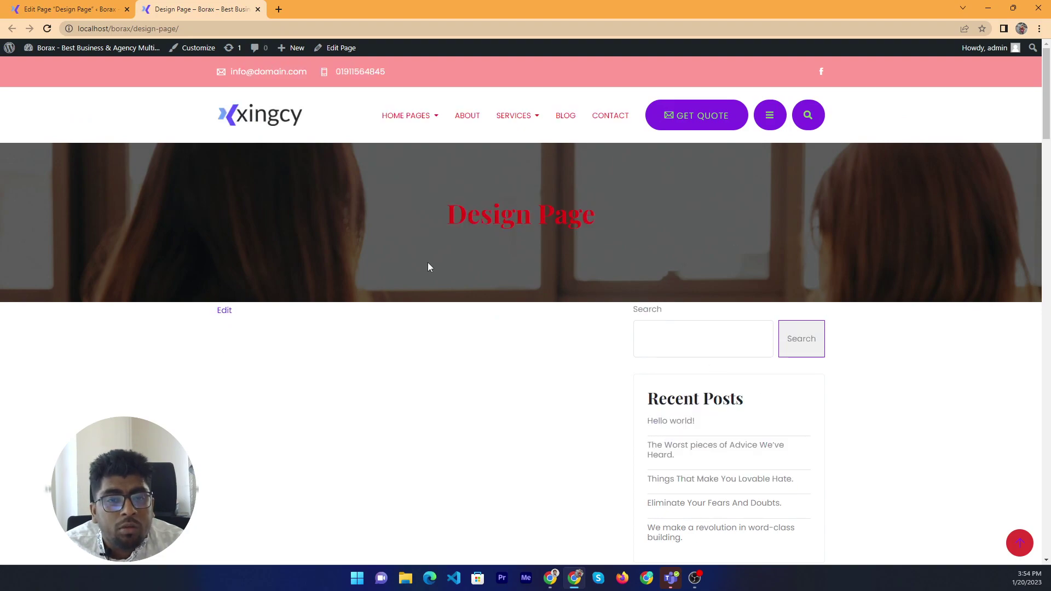
left_click(111, 4)
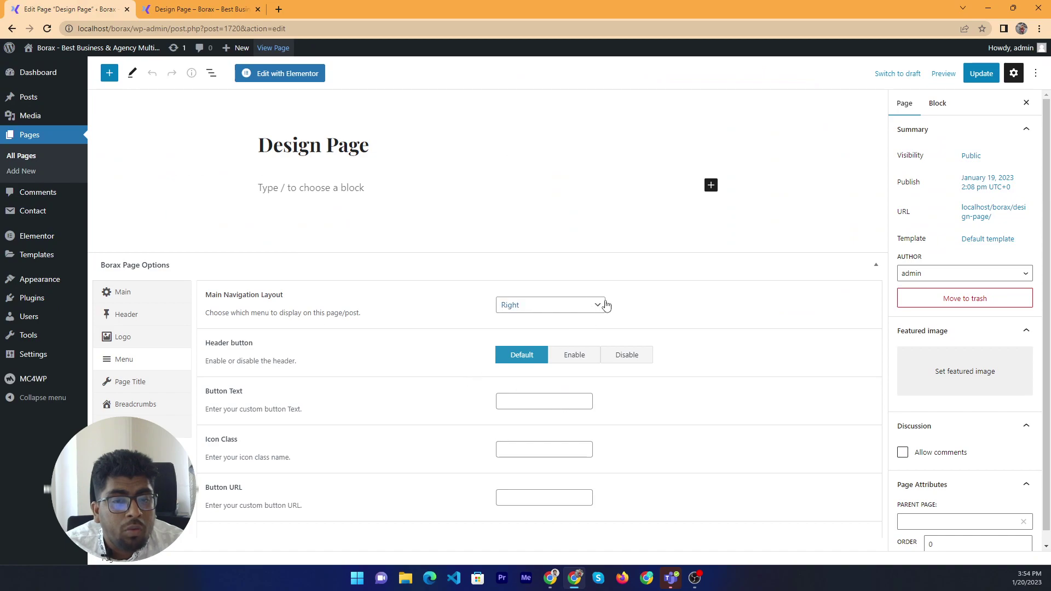
left_click(209, 8)
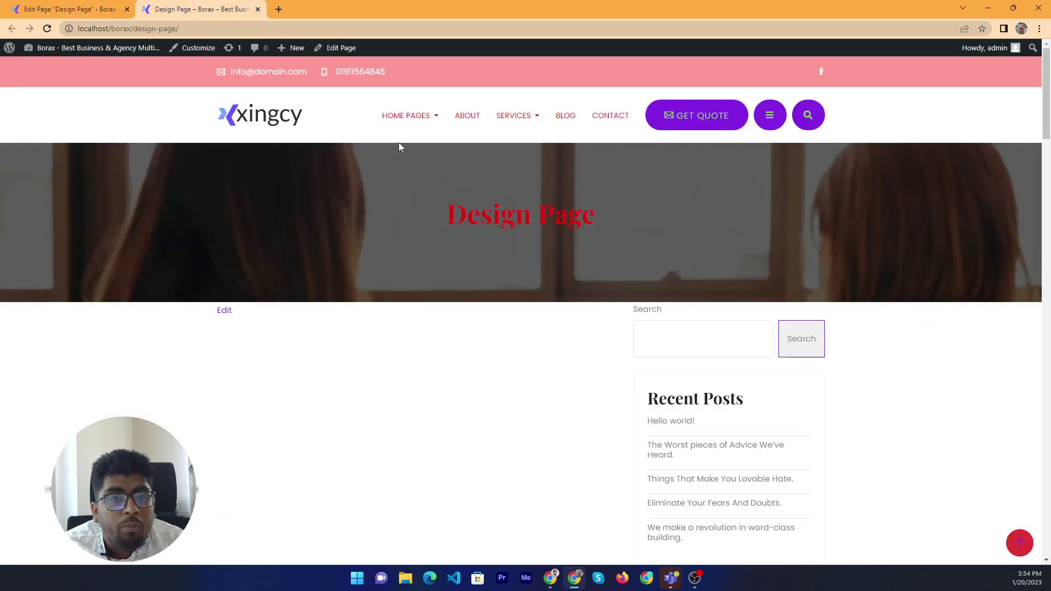
left_click(85, 8)
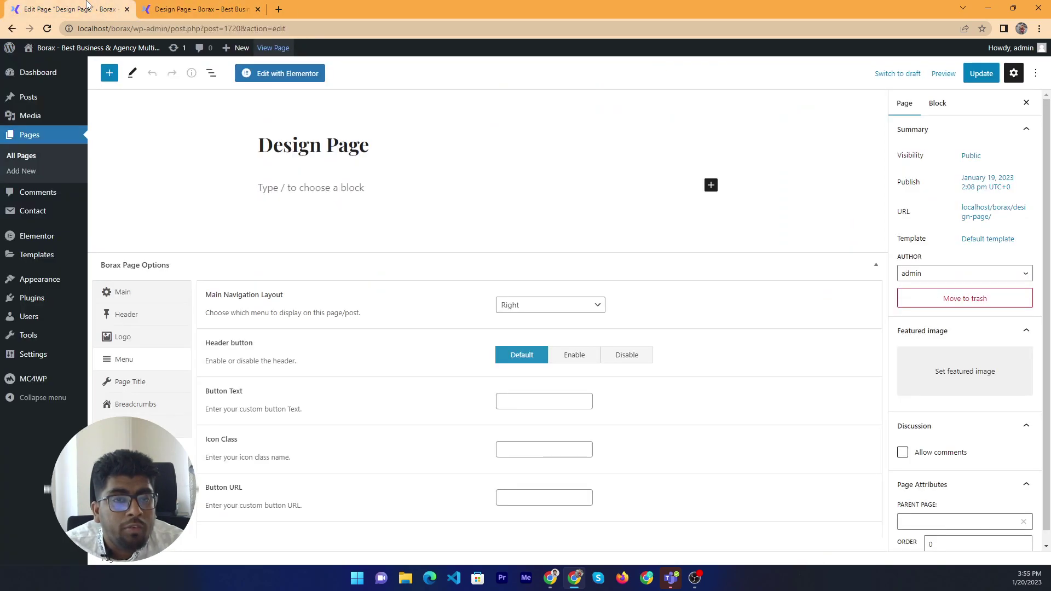
left_click(191, 5)
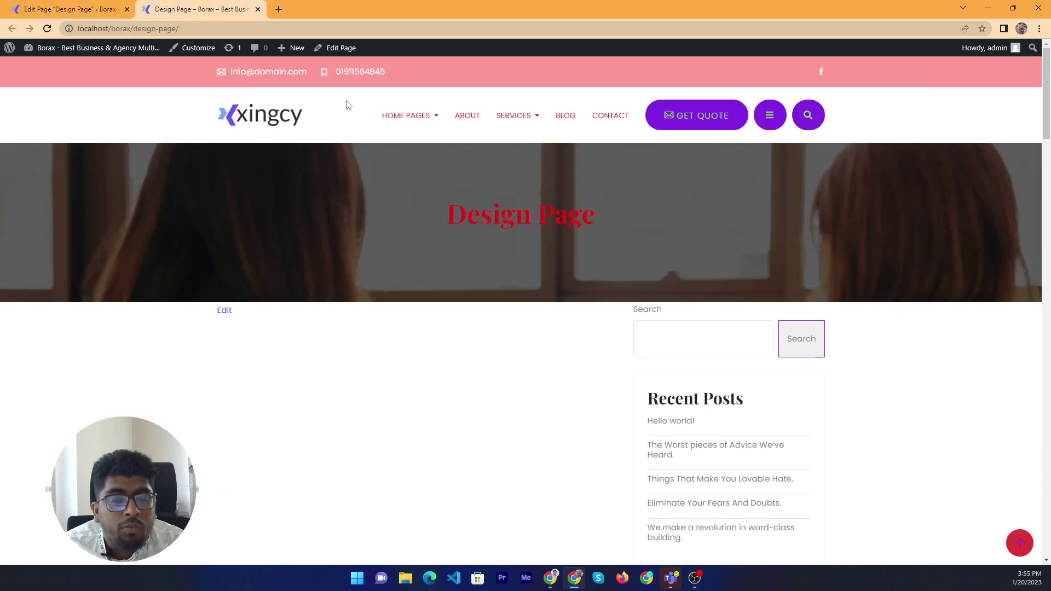
left_click_drag(785, 125, 253, 46)
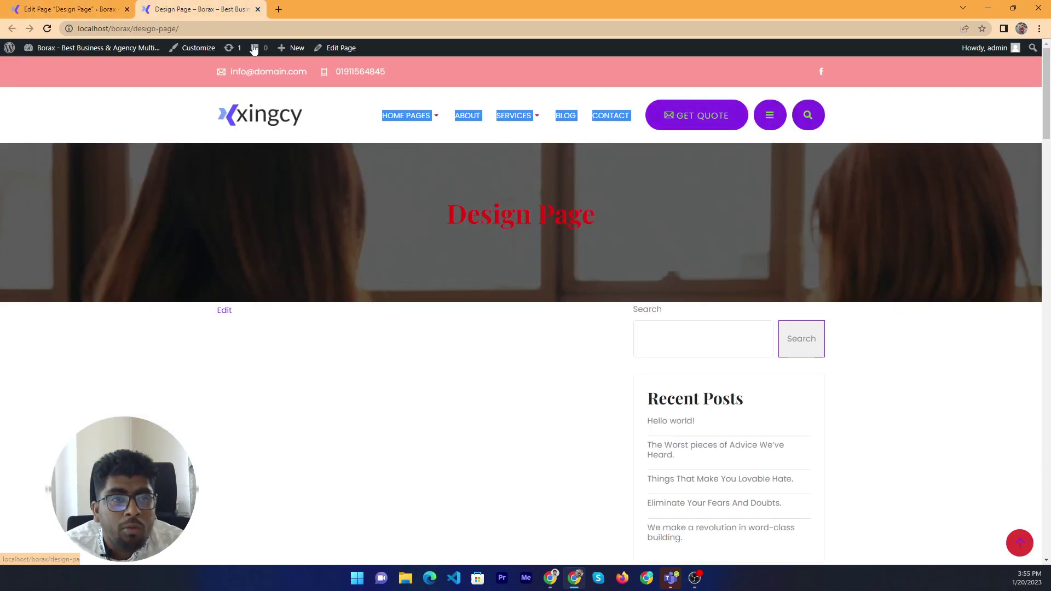
key("ctrl+Tab")
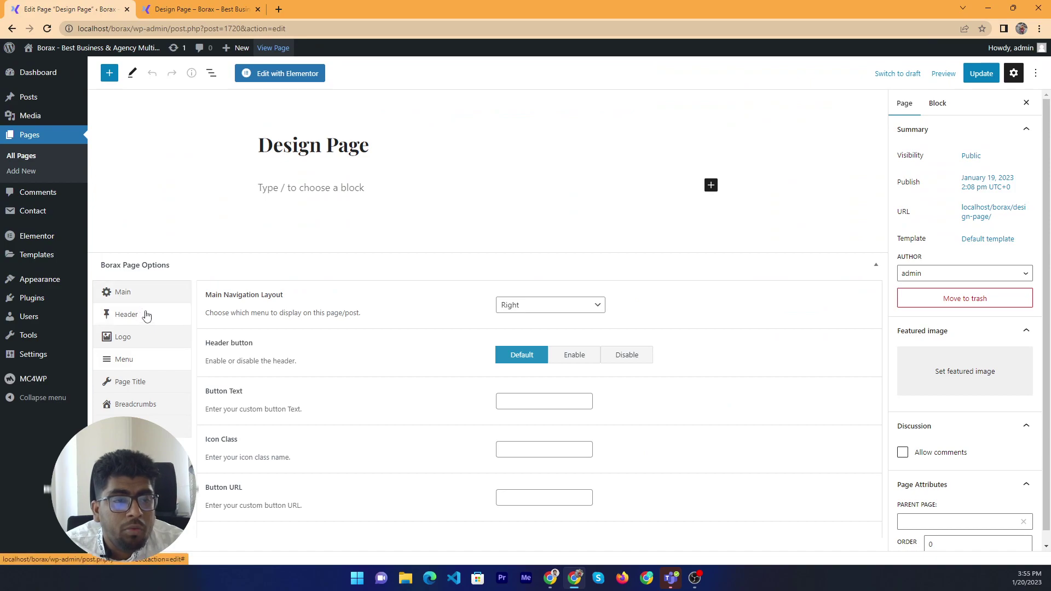
Set Header Style to Style 1, update the page and reload the live view
left_click(151, 317)
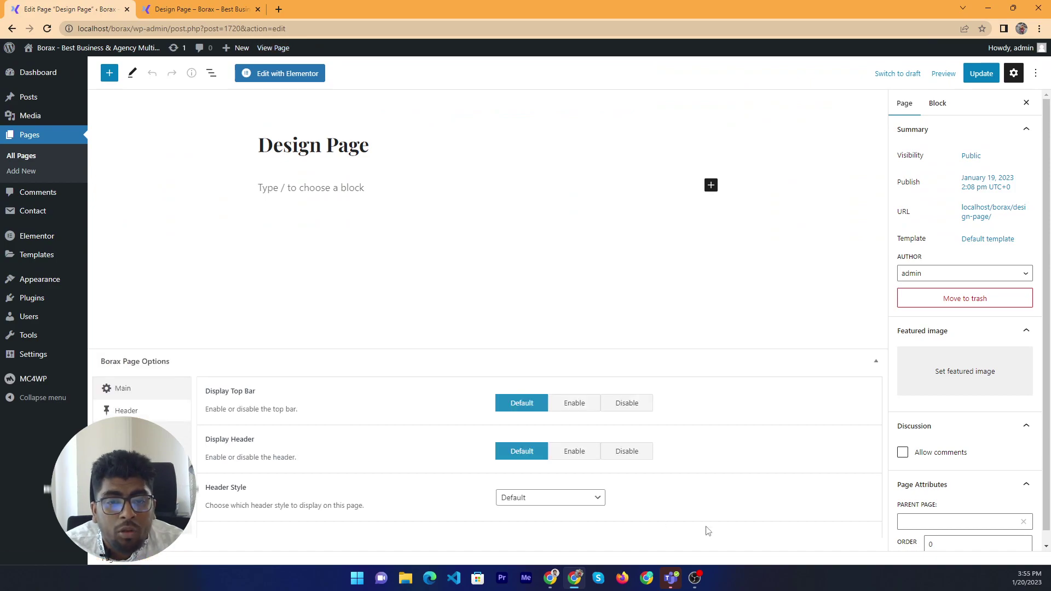
left_click(587, 498)
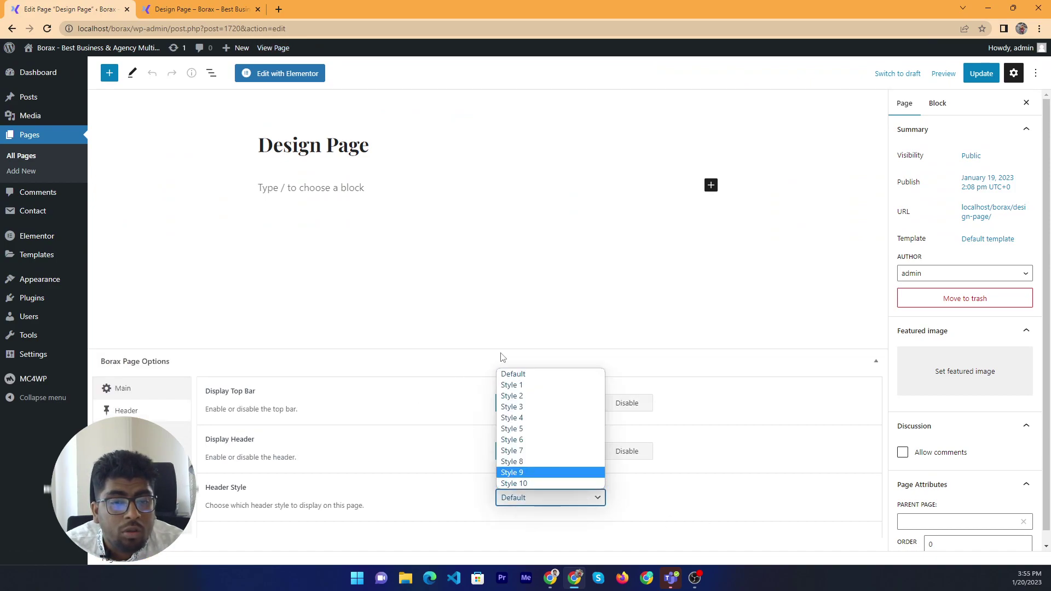
left_click(512, 385)
left_click(979, 73)
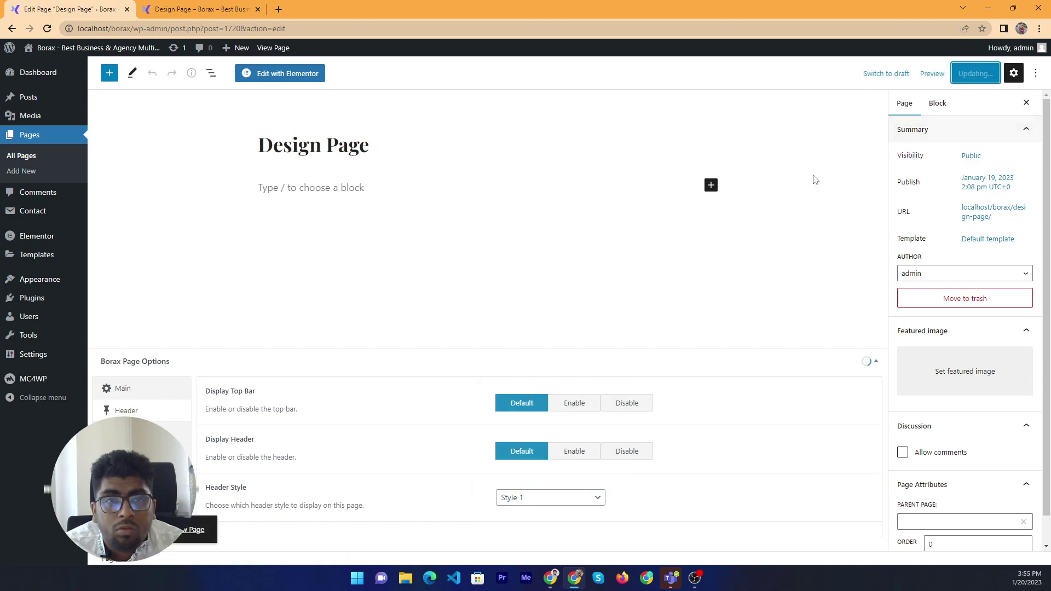
left_click(200, 10)
right_click(357, 197)
right_click(283, 185)
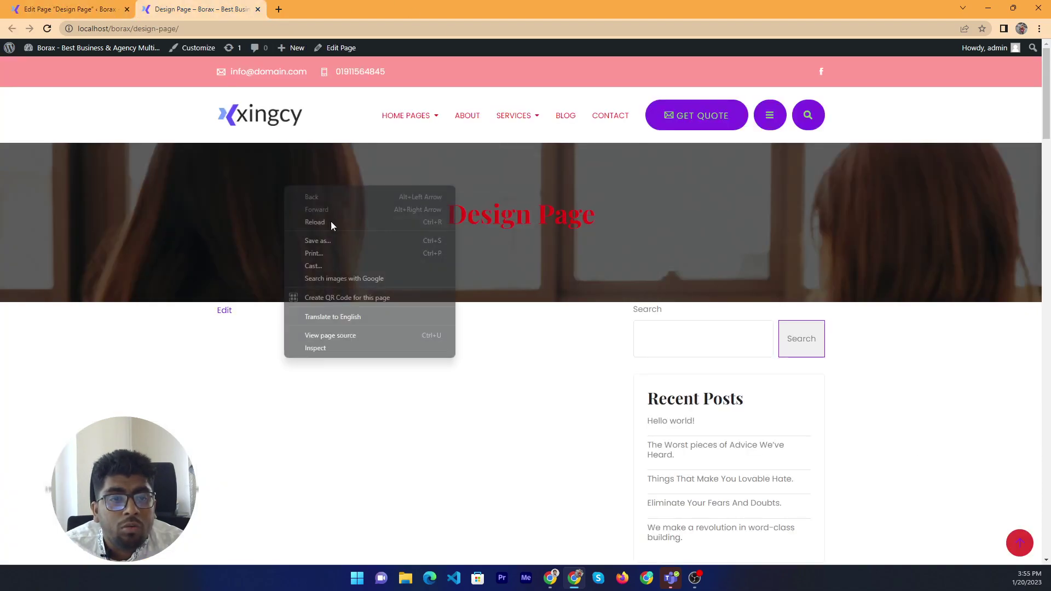
left_click(331, 222)
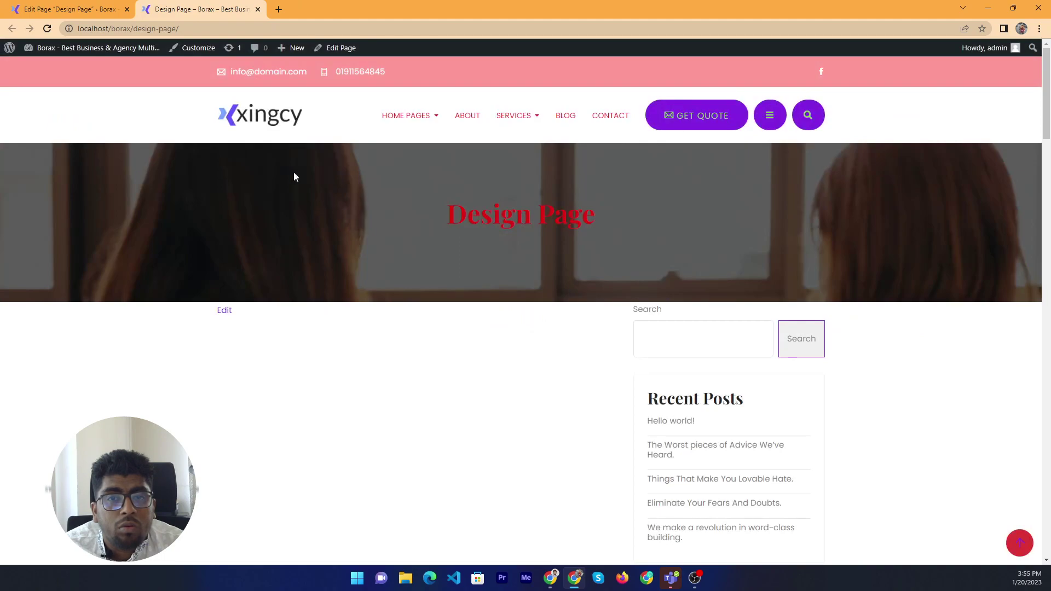
left_click(87, 9)
Change Header Style to Style 2, update, and reload the live page
left_click(585, 499)
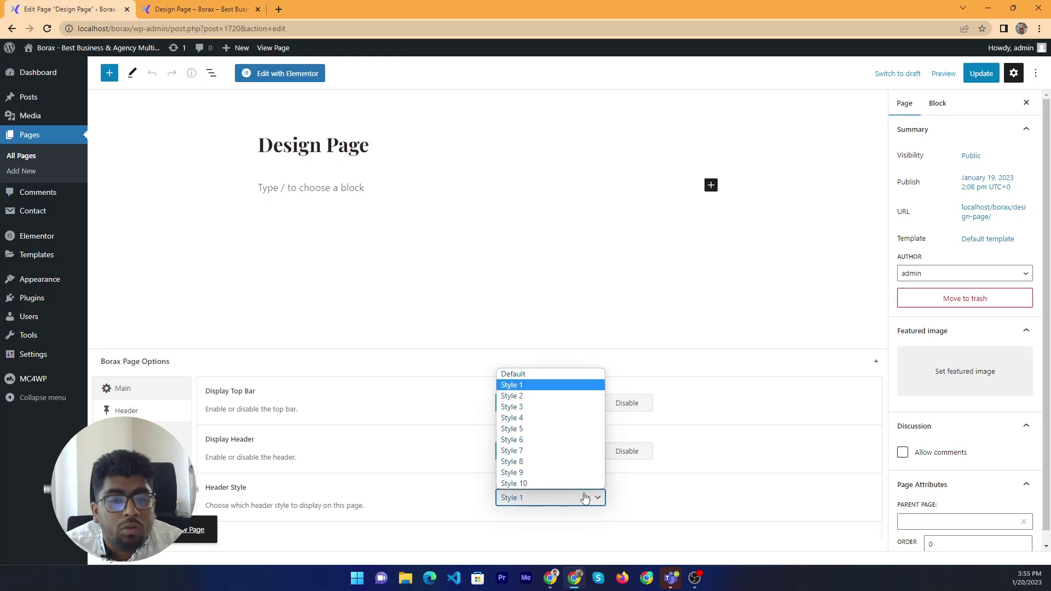
left_click(560, 396)
left_click(982, 74)
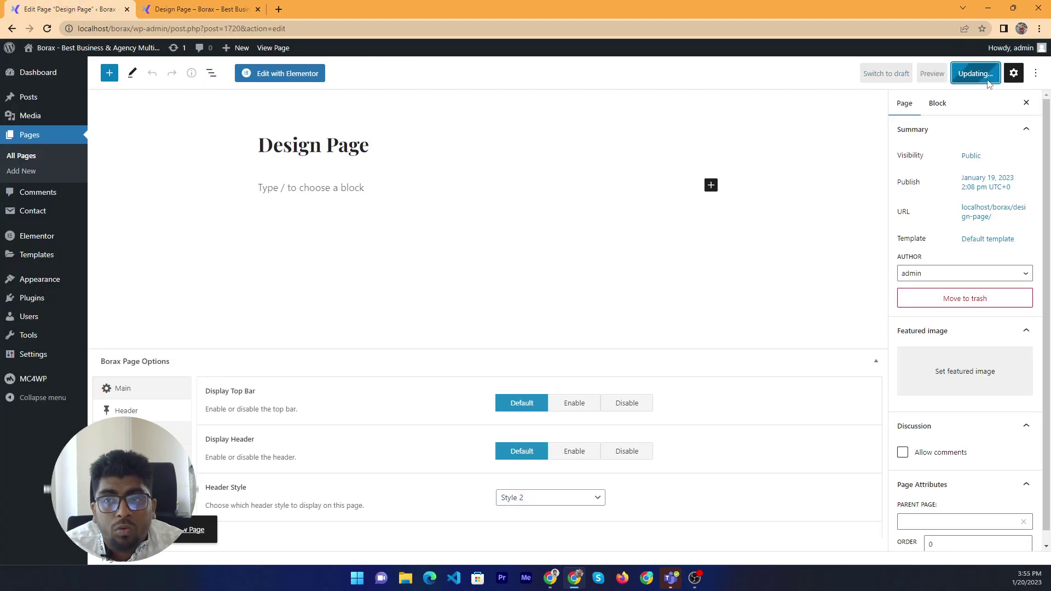
left_click(136, 7)
right_click(633, 234)
left_click(666, 263)
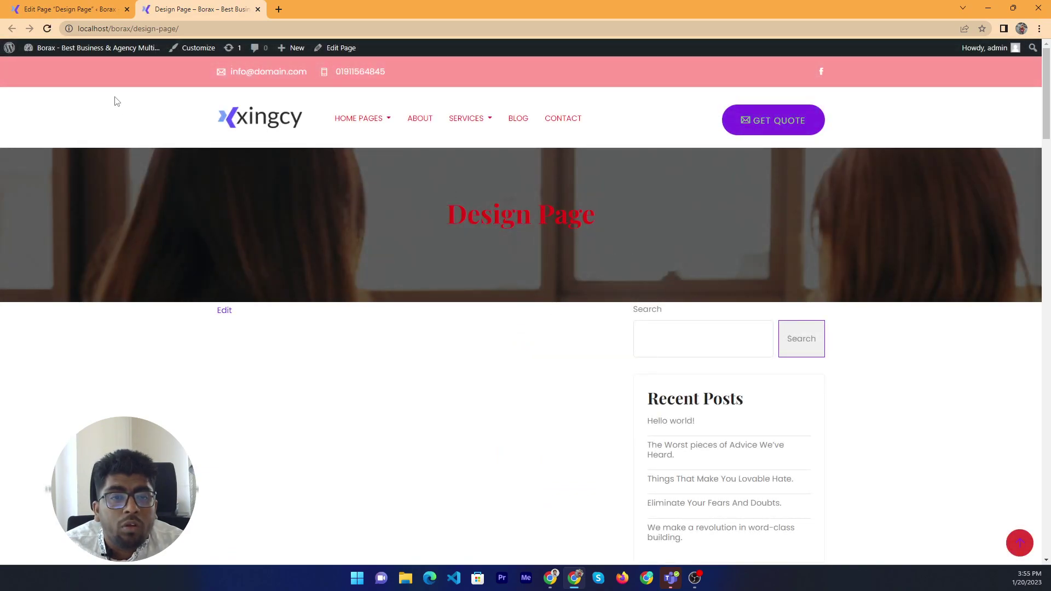
left_click(85, 6)
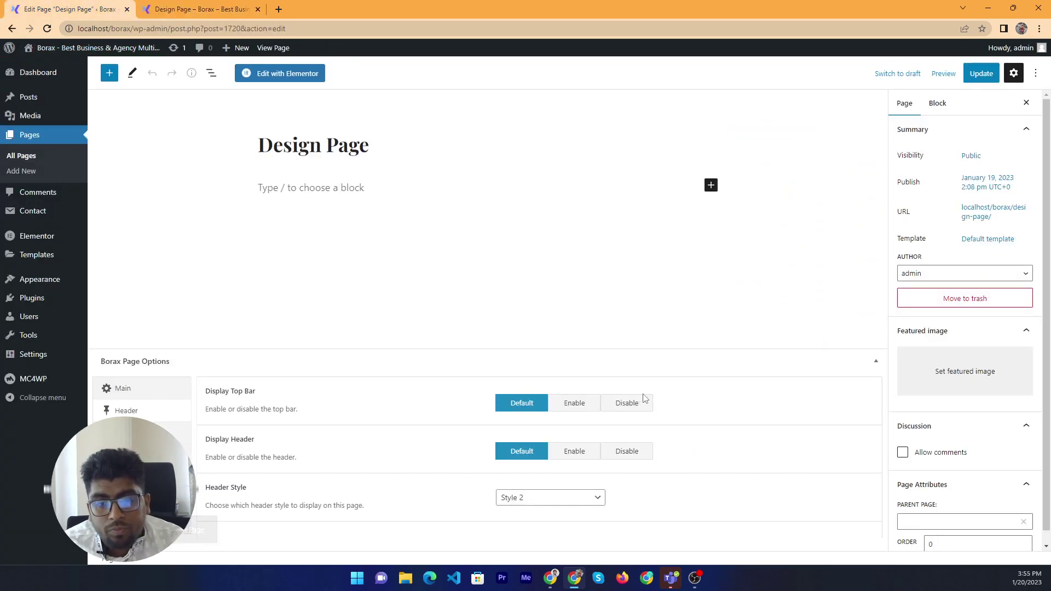
Disable Display Top Bar, update, and confirm the live page has no top bar
left_click(633, 410)
left_click(982, 74)
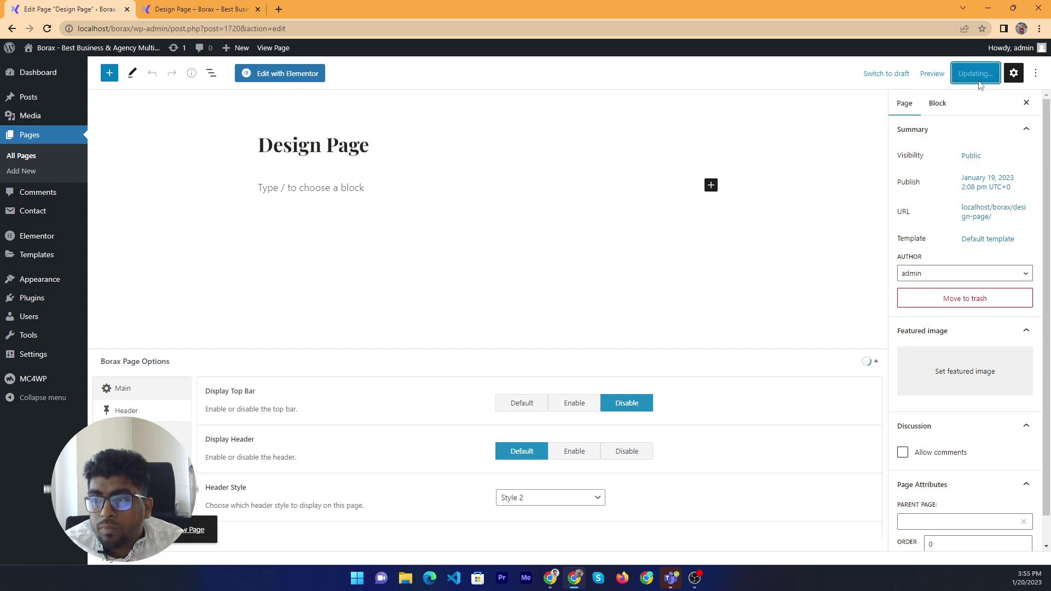
left_click(185, 7)
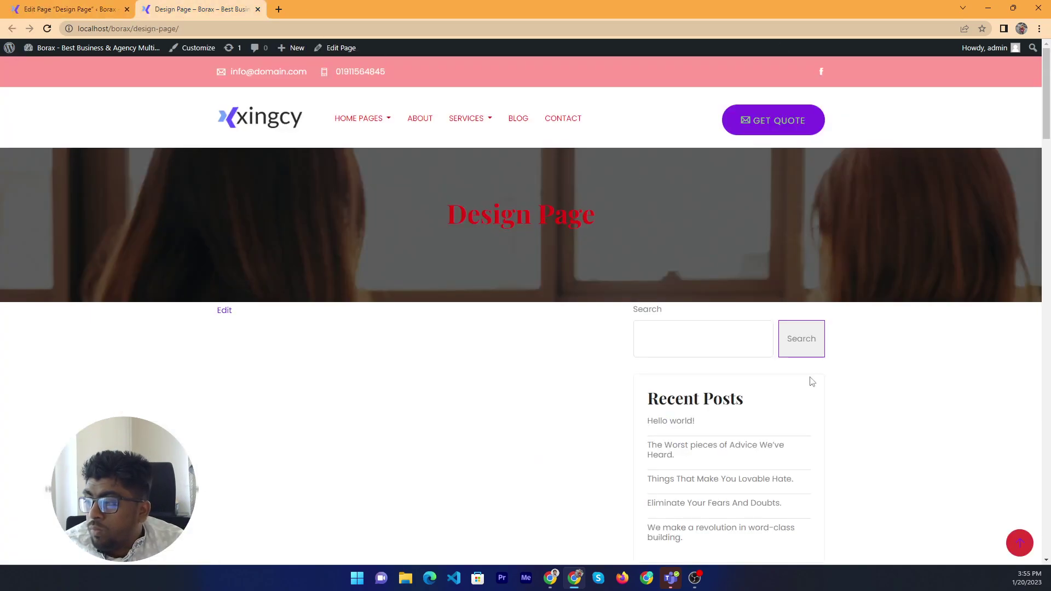
right_click(348, 181)
left_click(417, 216)
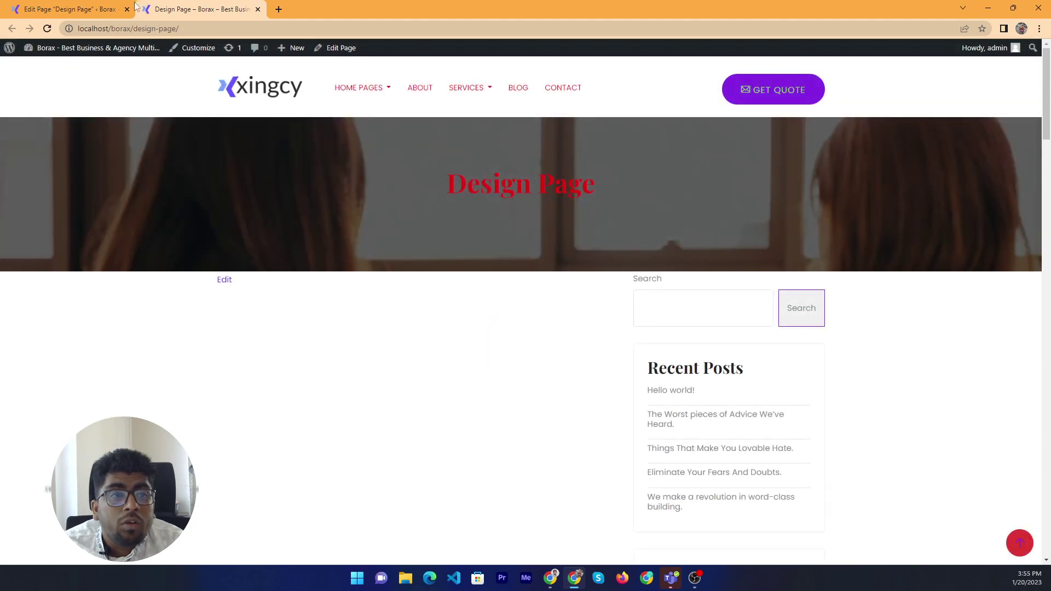
left_click(134, 7)
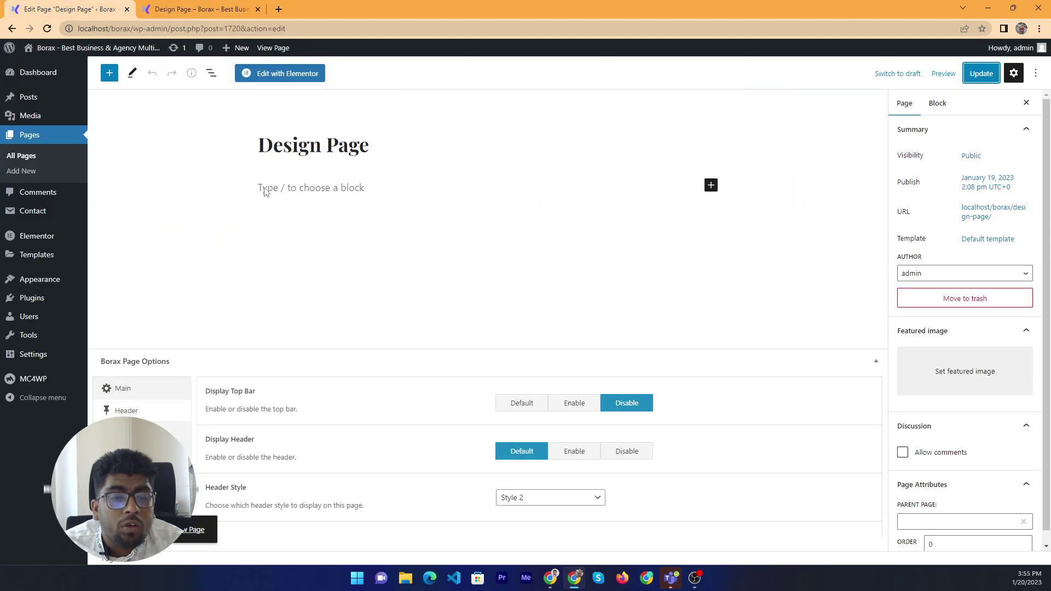
left_click(48, 28)
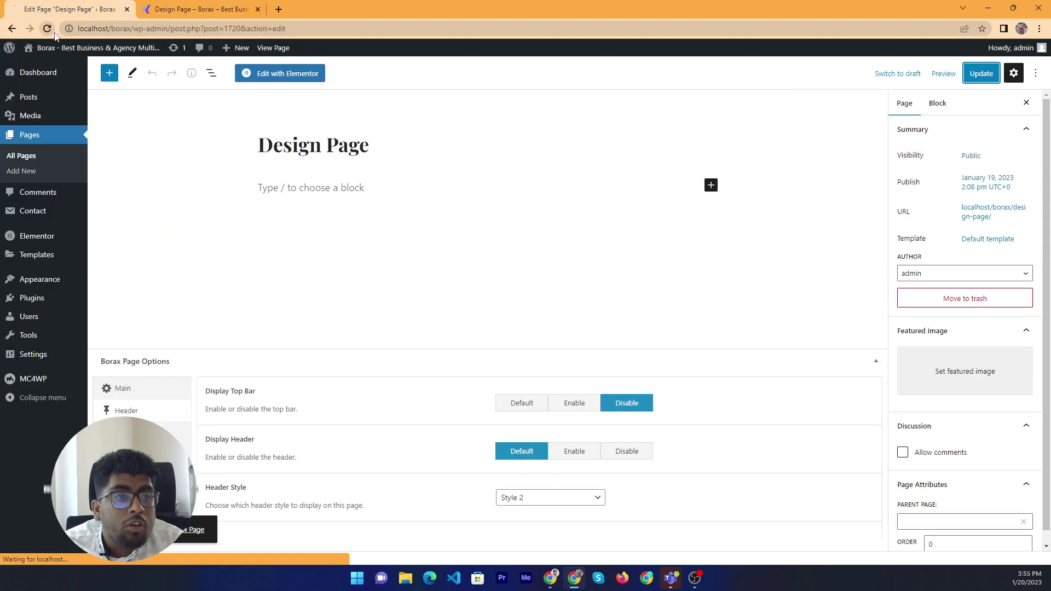
left_click(205, 7)
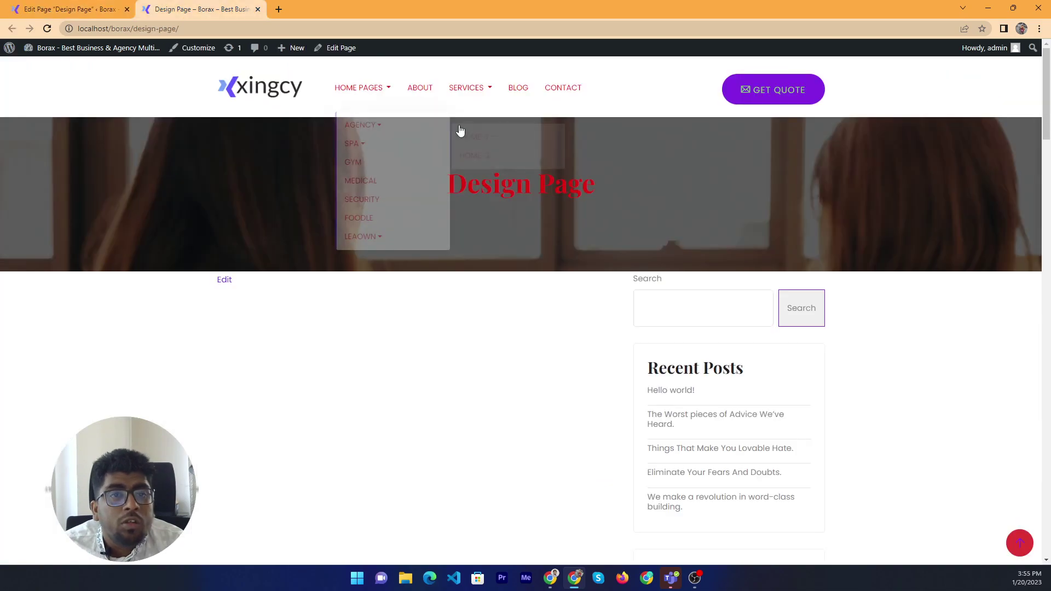
key("Tab")
left_click_drag(898, 105, 230, 106)
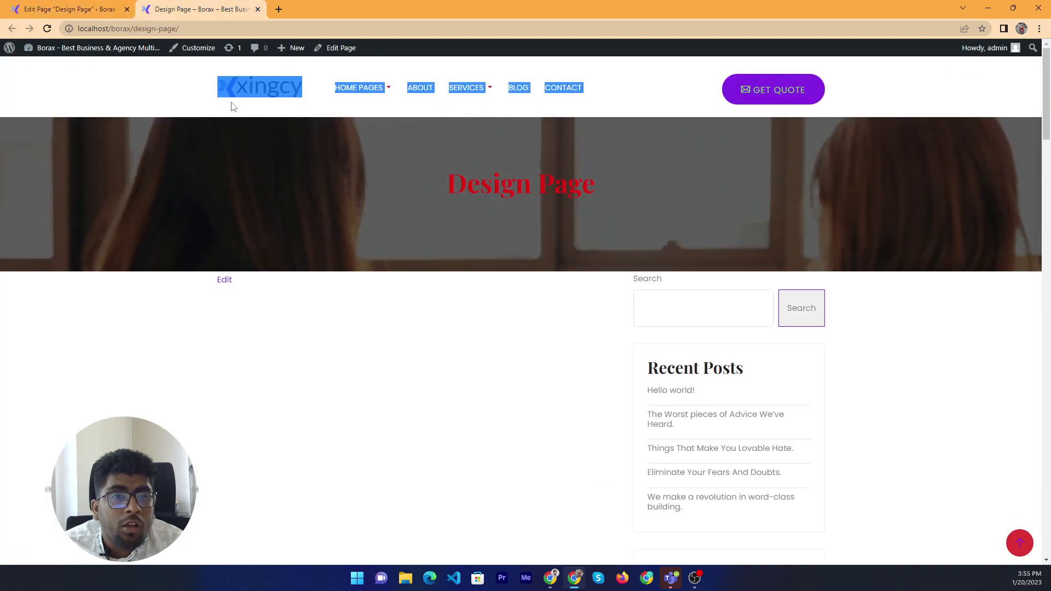
Set Main Navigation Layout to Center and update the page
left_click(77, 6)
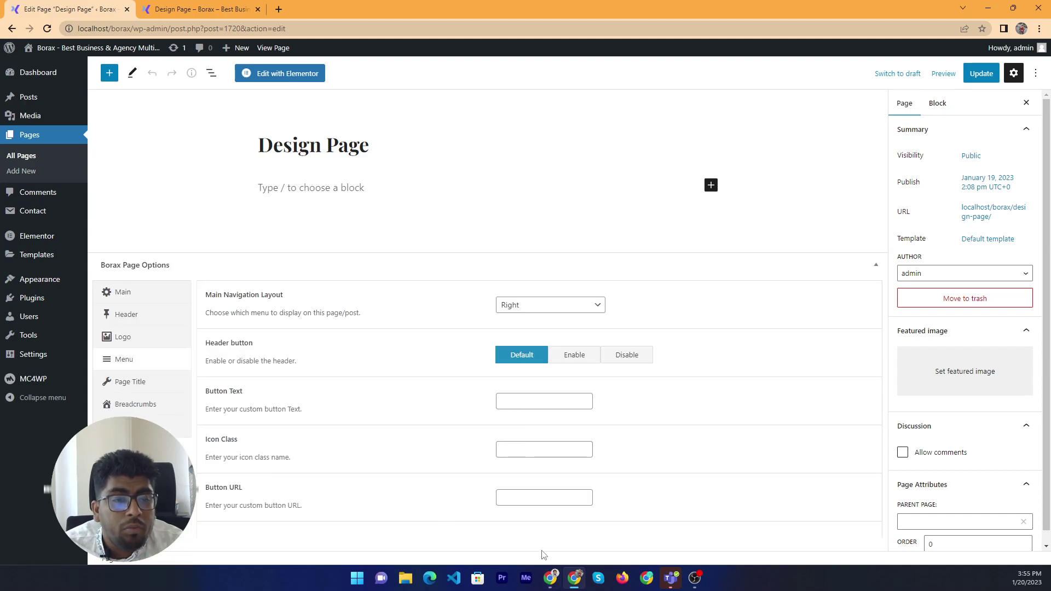
left_click(603, 308)
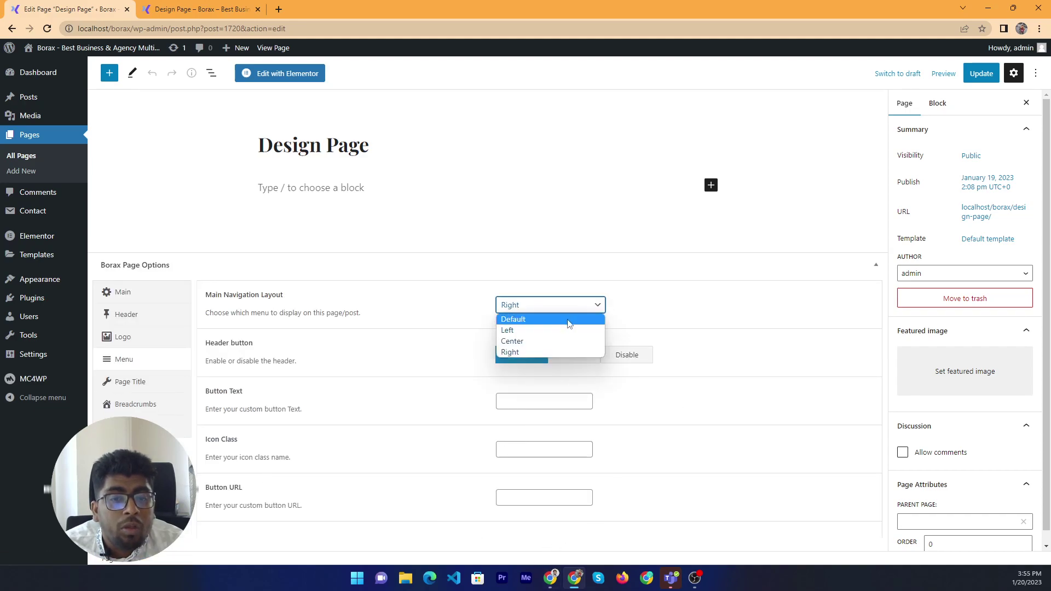
left_click(549, 341)
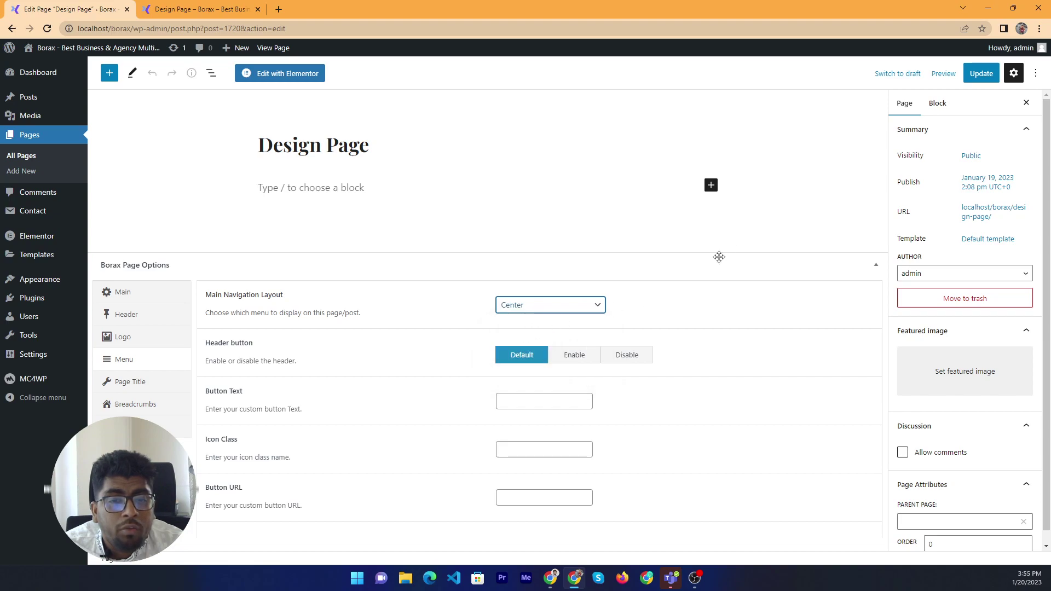
left_click(981, 73)
Reload the live page to check the centred navigation, then return to the editor
key("ctrl+Tab")
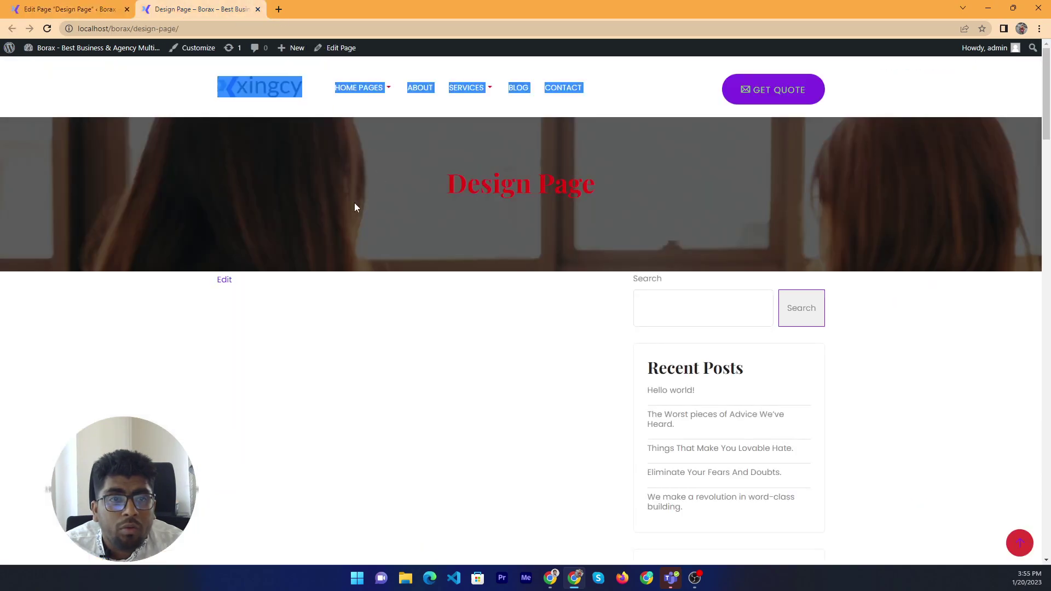
right_click(259, 200)
double_click(489, 184)
right_click(80, 172)
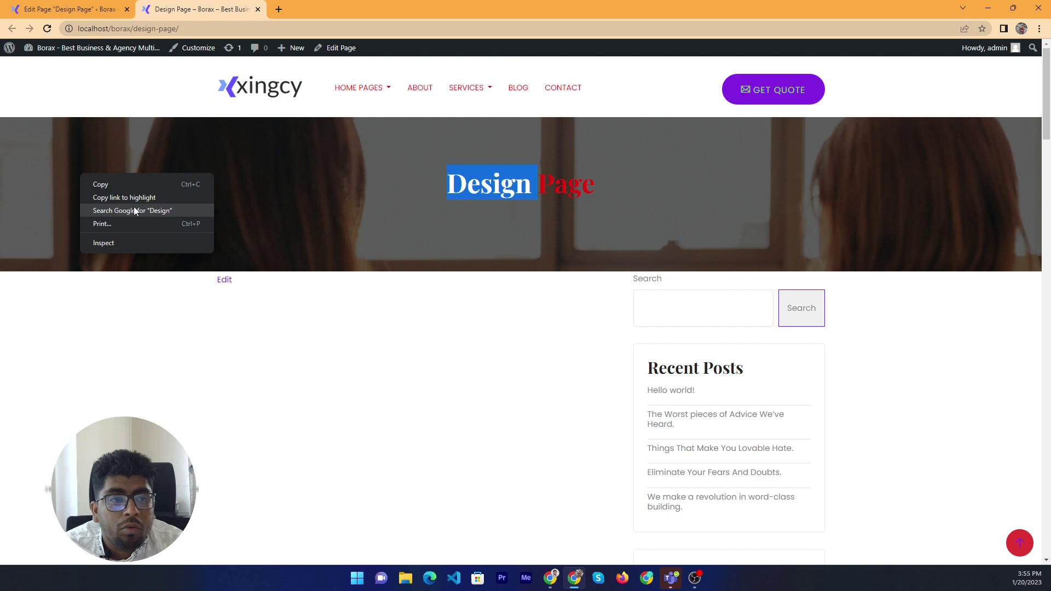
right_click(31, 153)
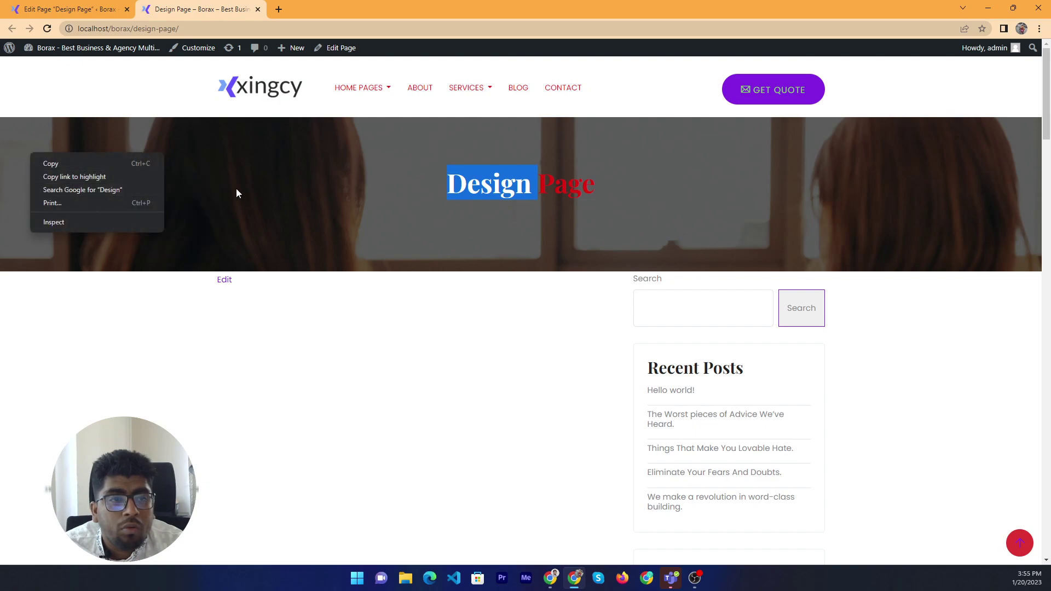
left_click(406, 225)
left_click(413, 292)
right_click(415, 287)
left_click(447, 317)
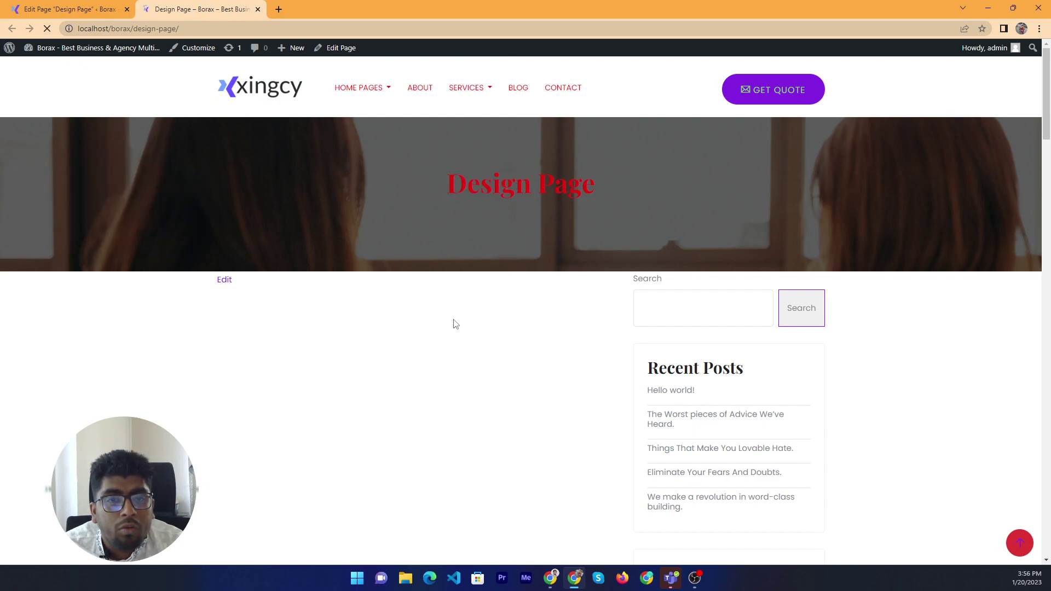
left_click(45, 10)
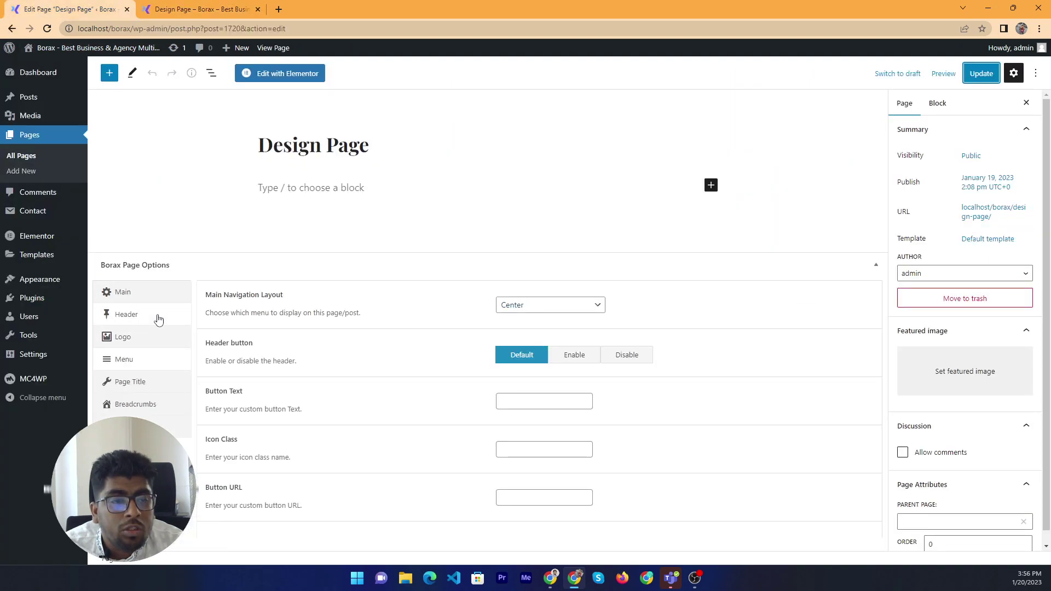
Set Header Style back to Default, update, and reload the live page
left_click(126, 314)
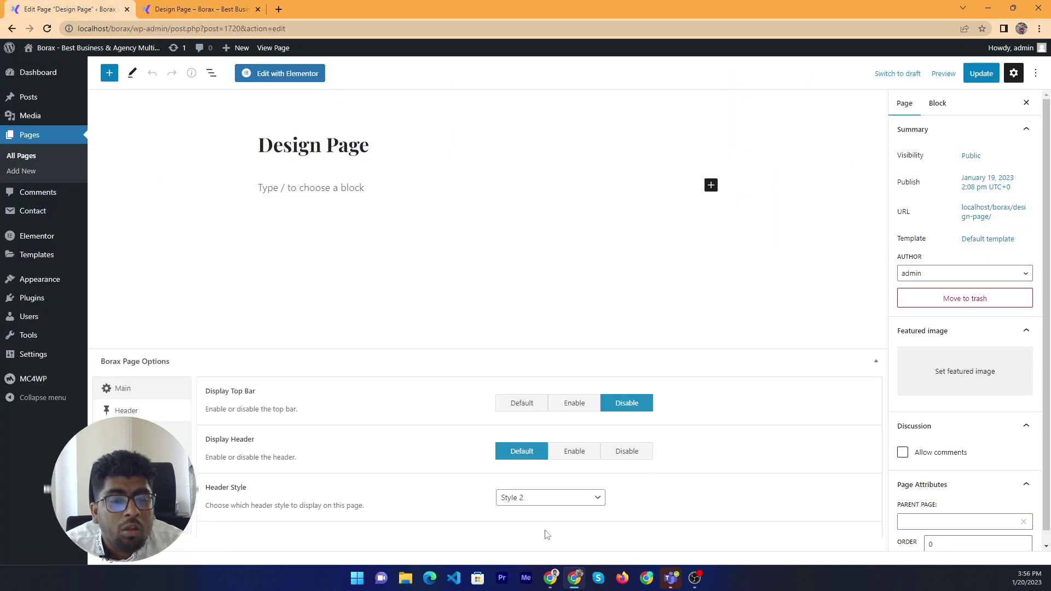
left_click(575, 502)
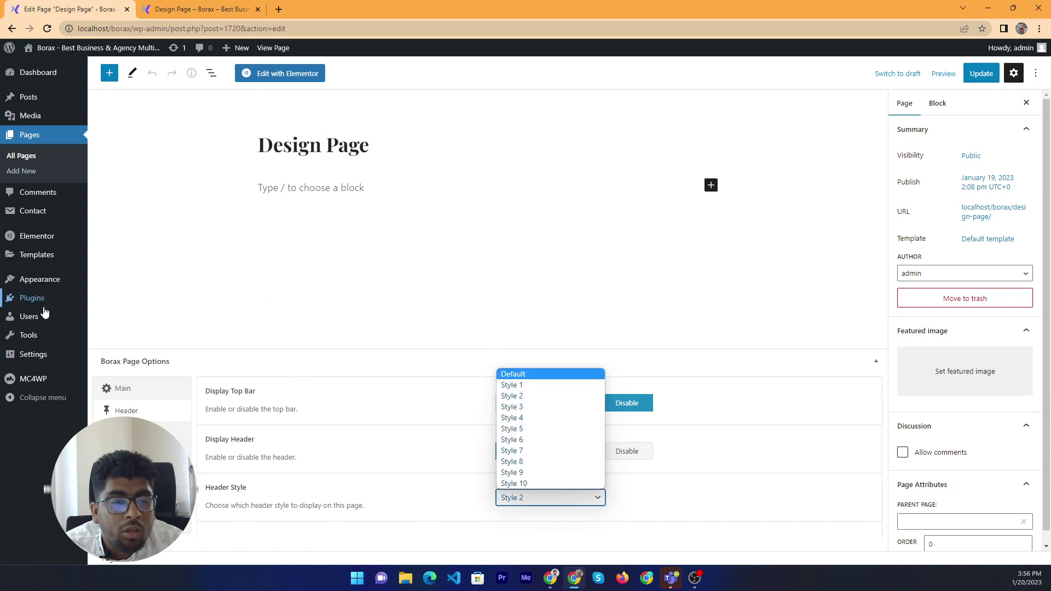
left_click(527, 378)
left_click(981, 73)
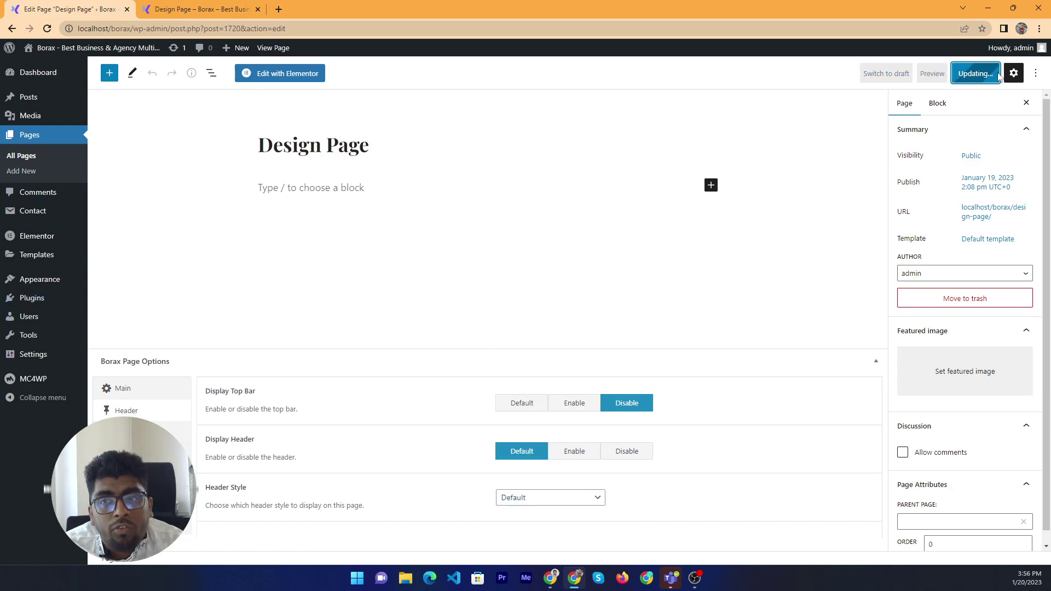
left_click(186, 9)
right_click(324, 196)
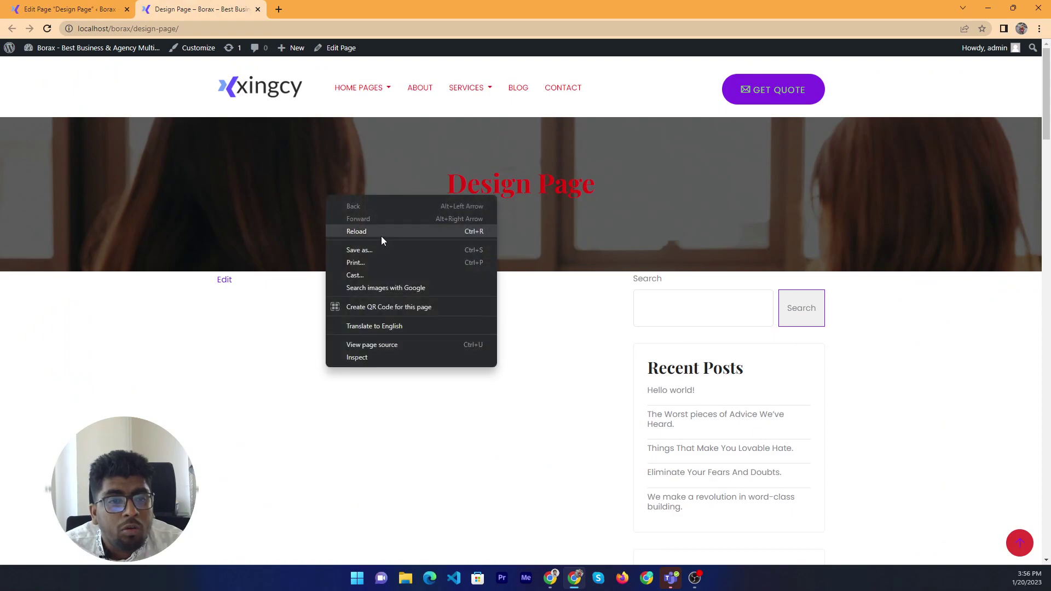
left_click(381, 233)
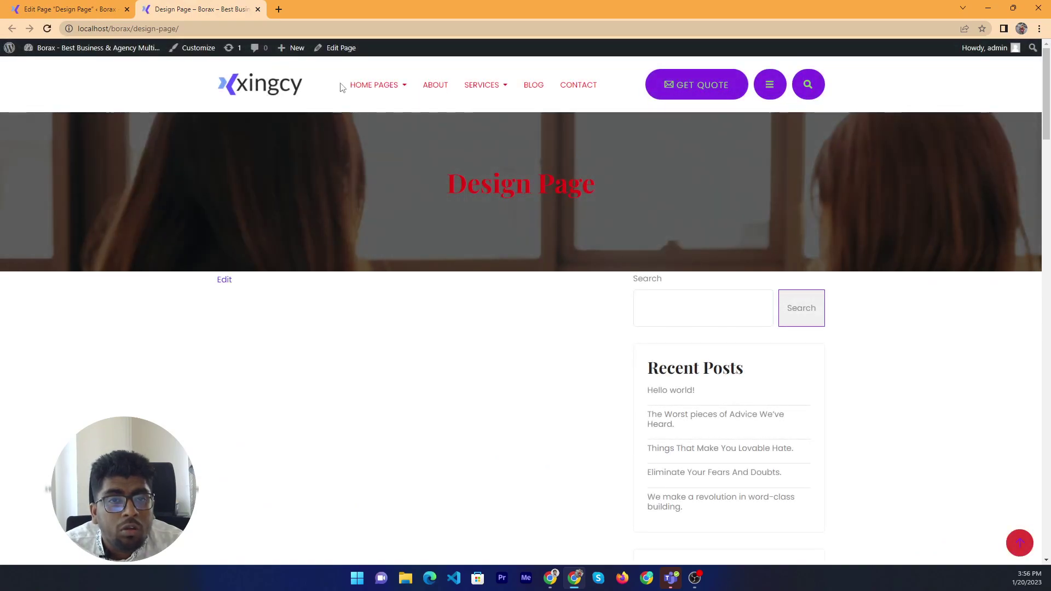
key("ctrl+Tab")
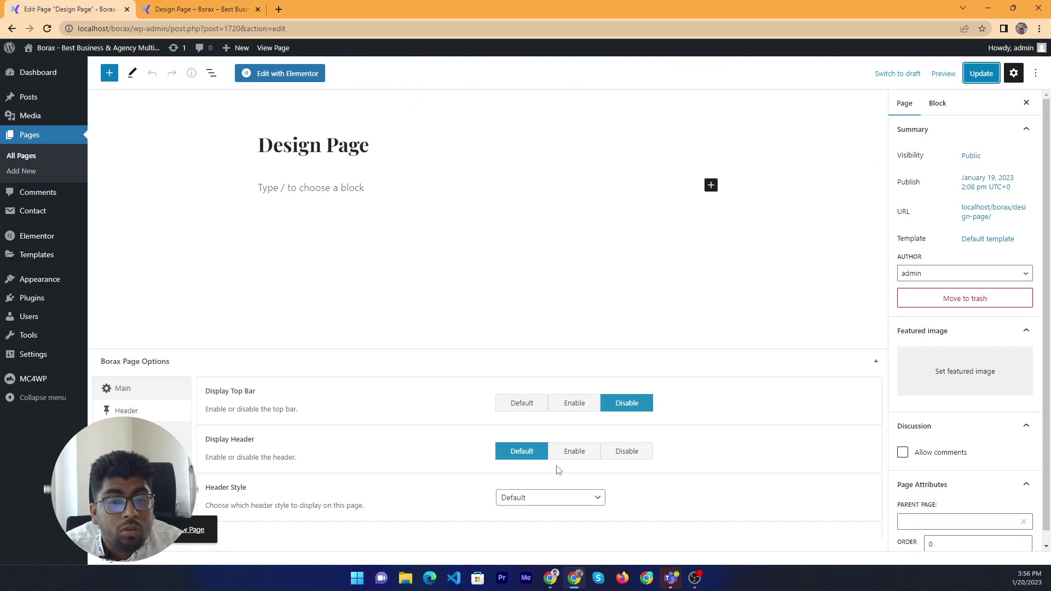
Set Main Navigation Layout to Right, update, and reload the live page
left_click(188, 454)
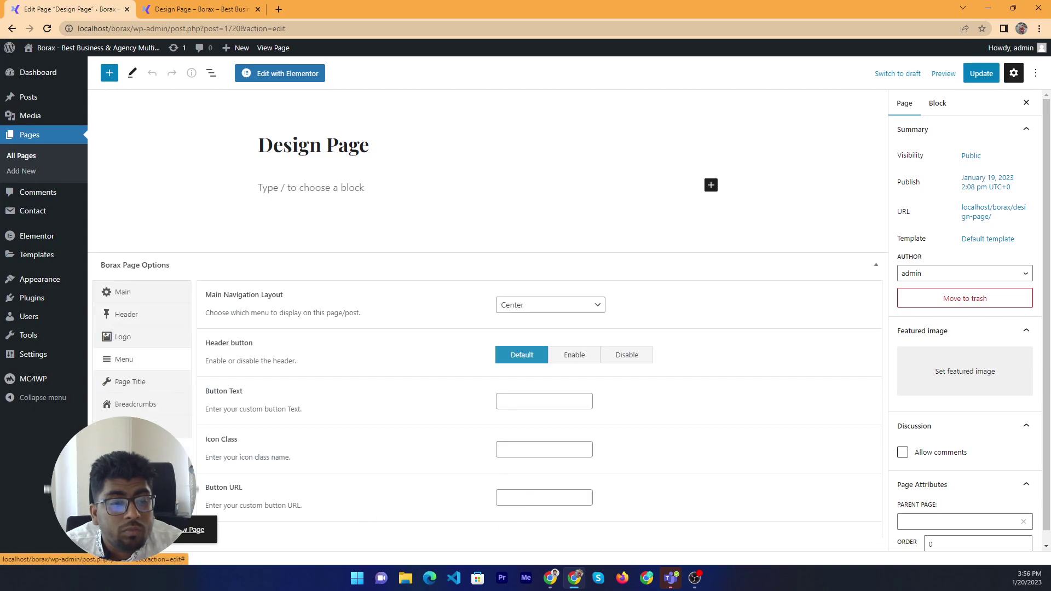
left_click(542, 310)
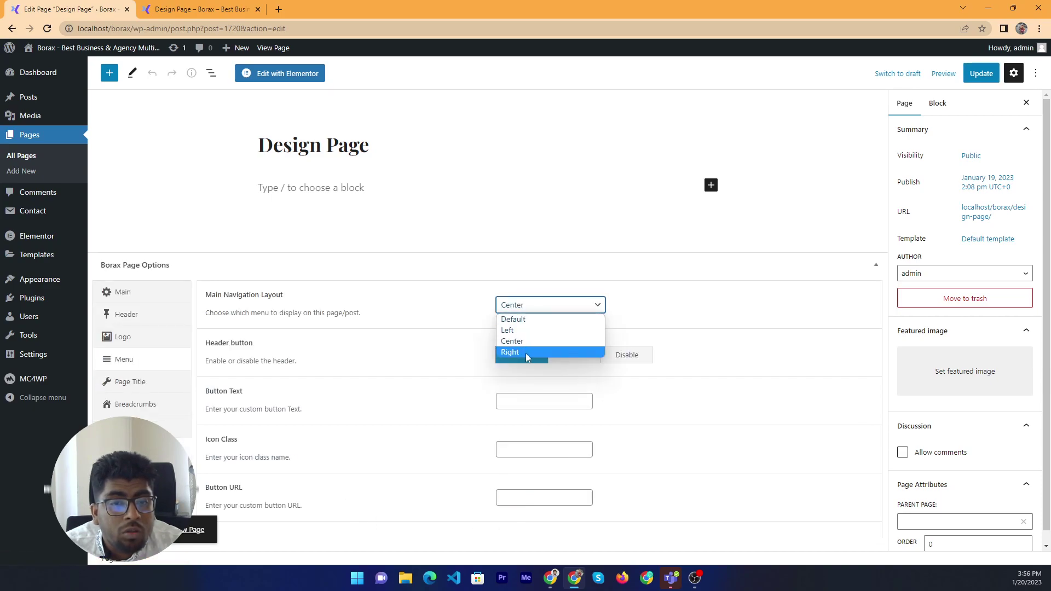
left_click(570, 354)
left_click(981, 73)
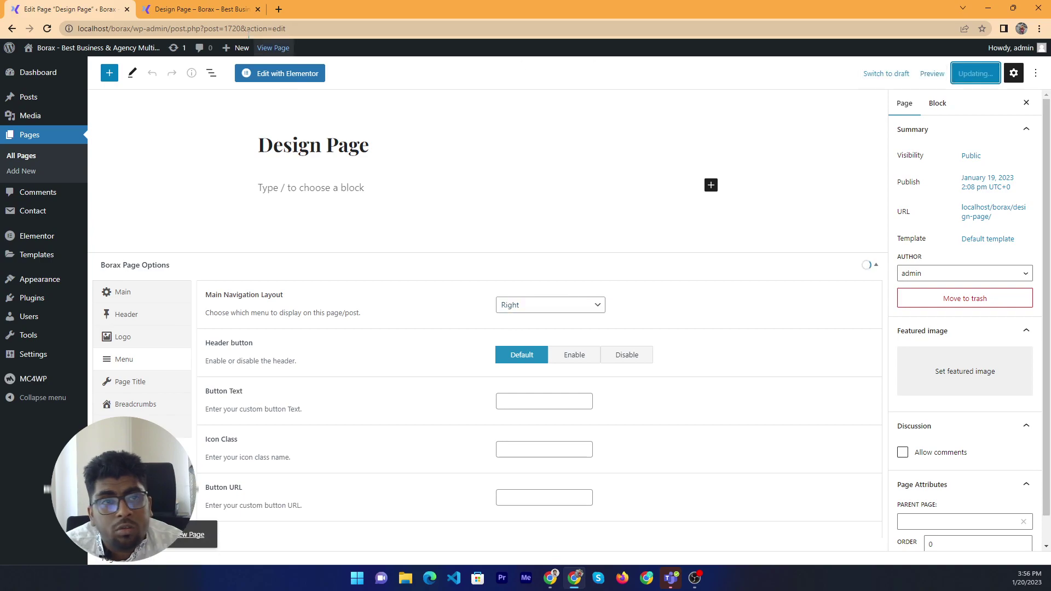
left_click(198, 8)
right_click(250, 163)
left_click(307, 195)
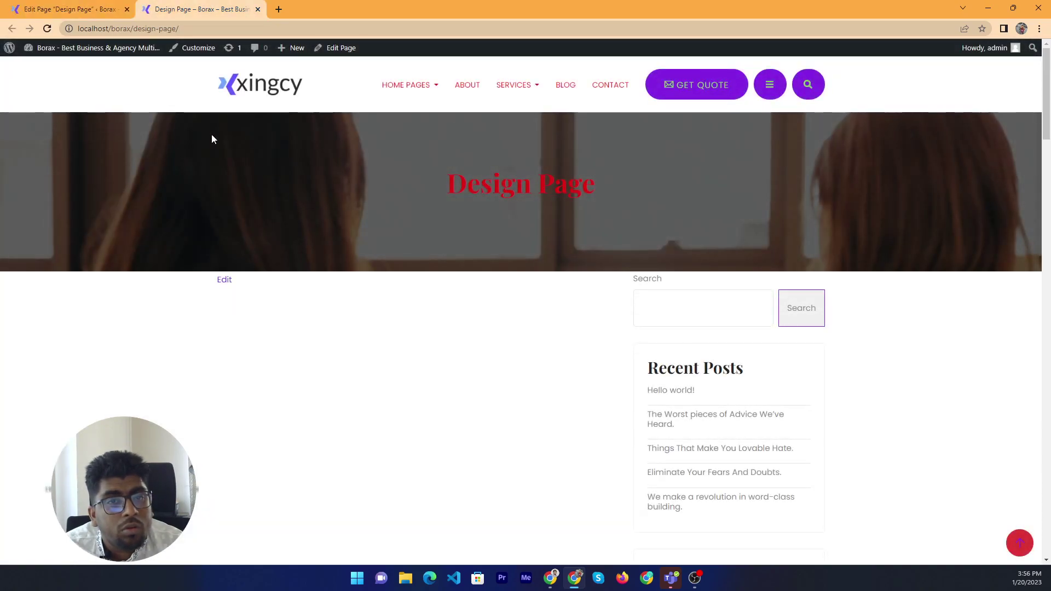
left_click(47, 6)
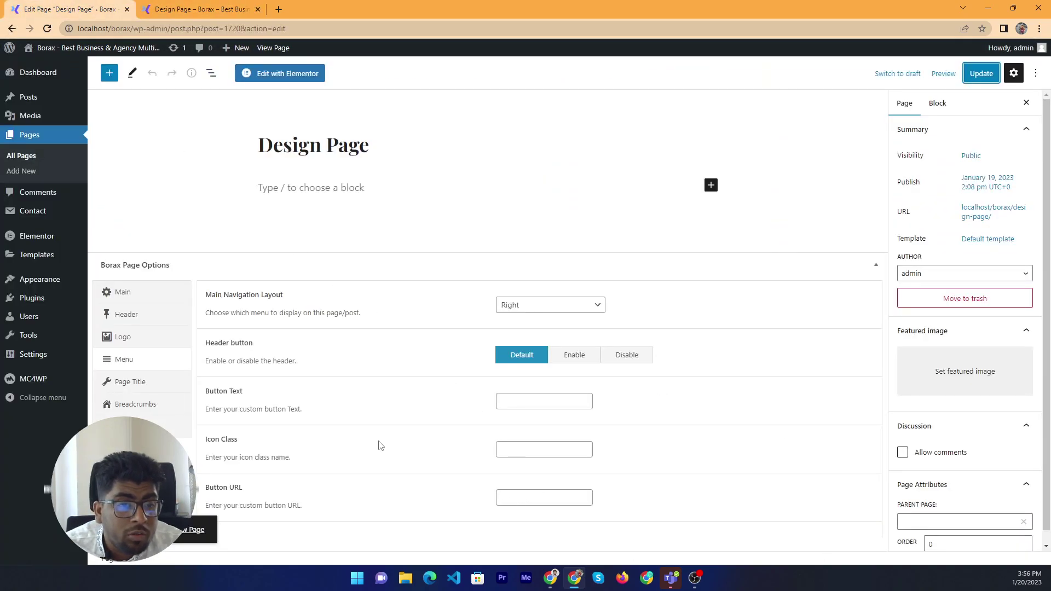
left_click(523, 402)
key("ctrl+Tab")
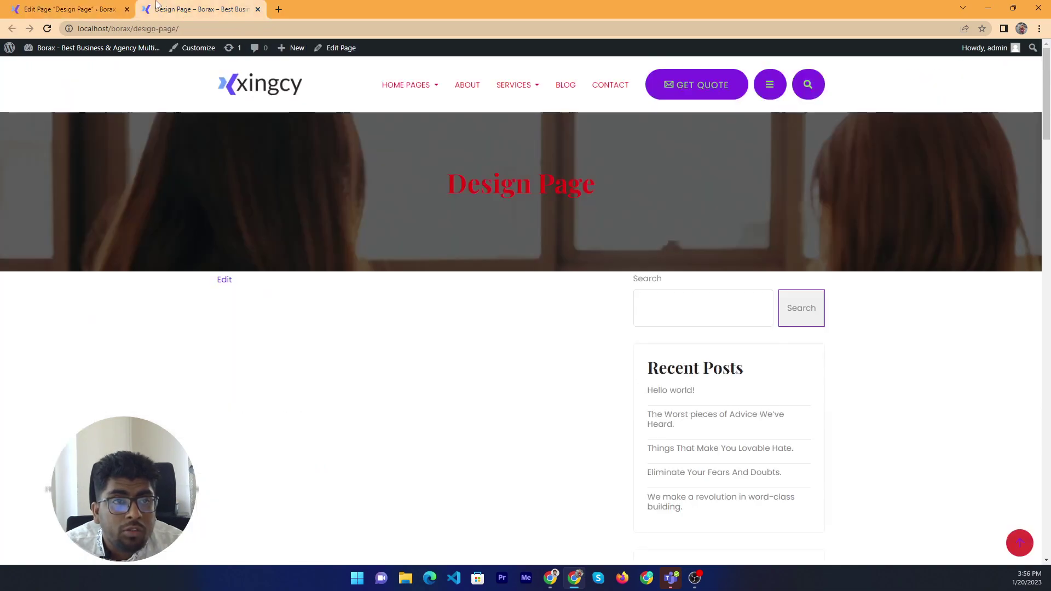
Save 'Call Now' as the header button text and reload the live page to show CALL NOW
key("ctrl+shift+Tab")
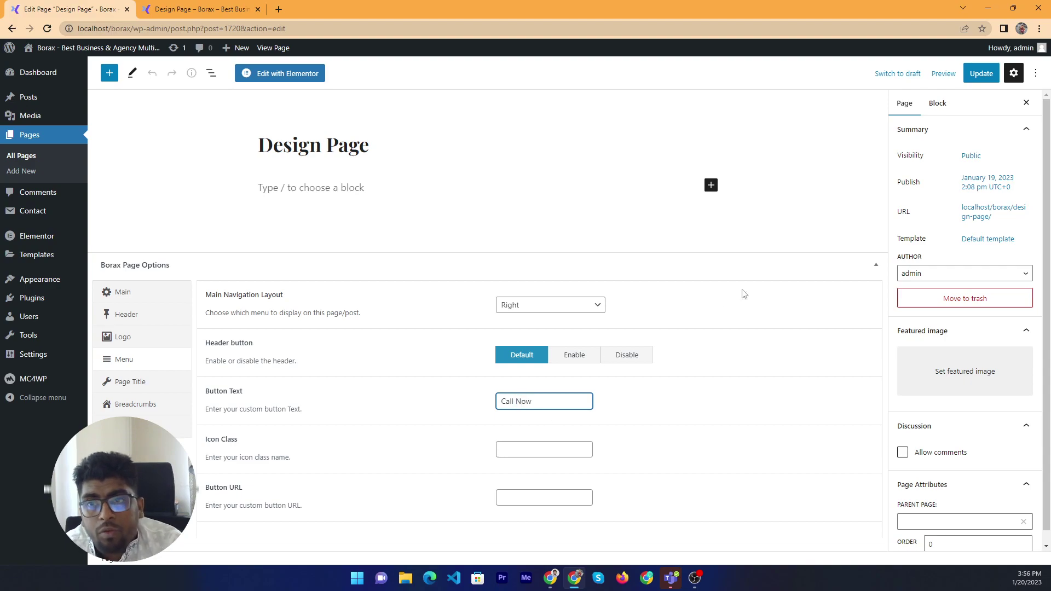
left_click(982, 73)
left_click(200, 9)
right_click(121, 258)
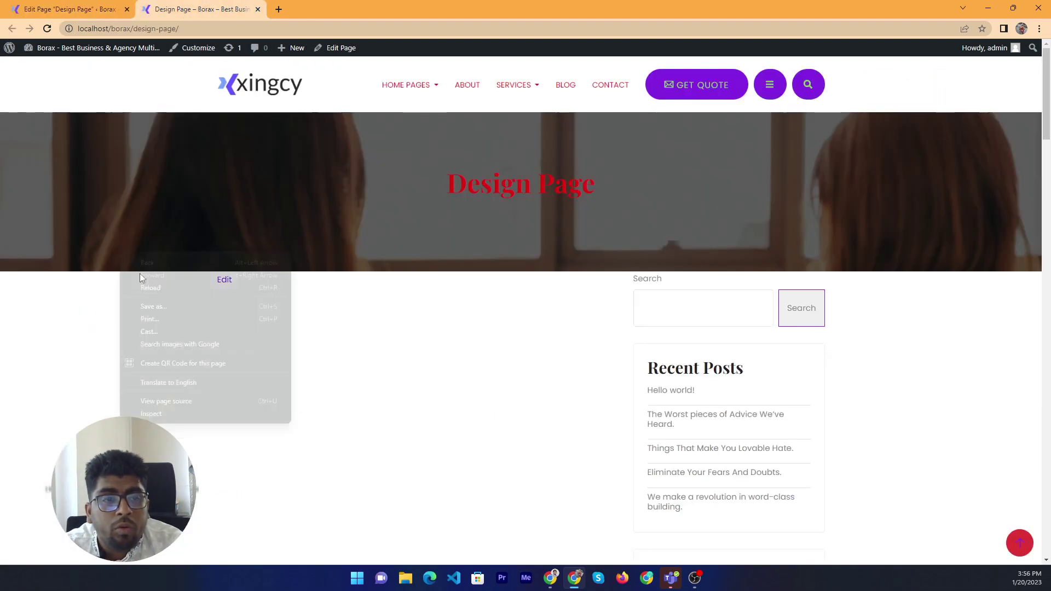
left_click(152, 286)
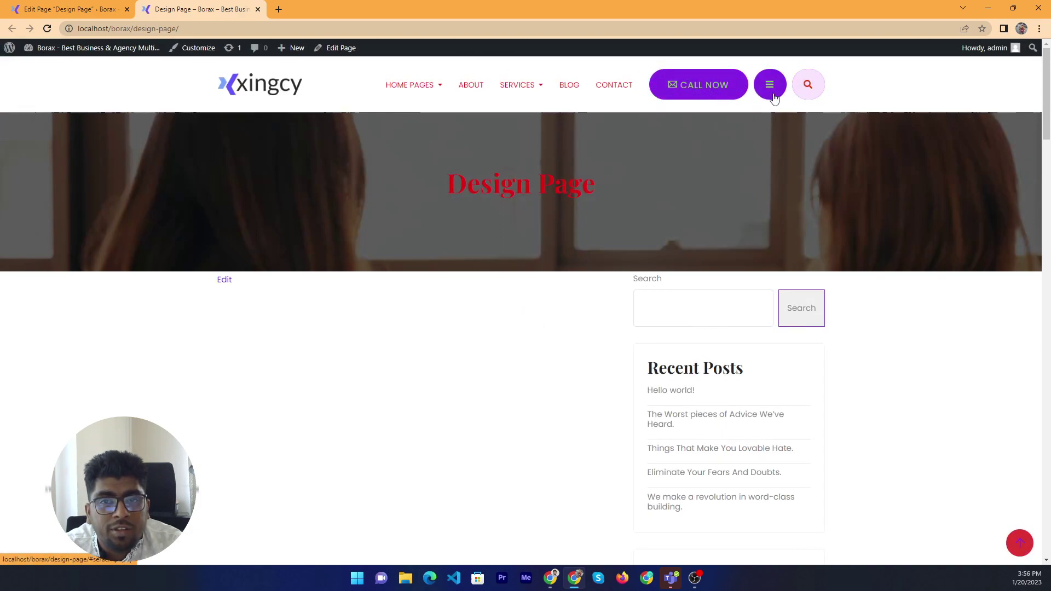
left_click(70, 10)
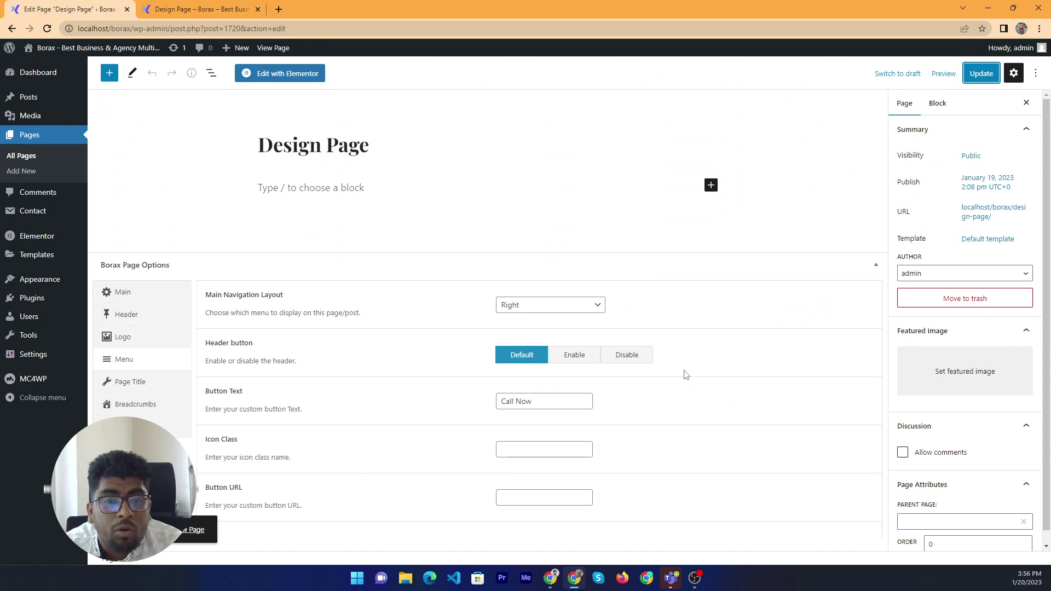
left_click(225, 9)
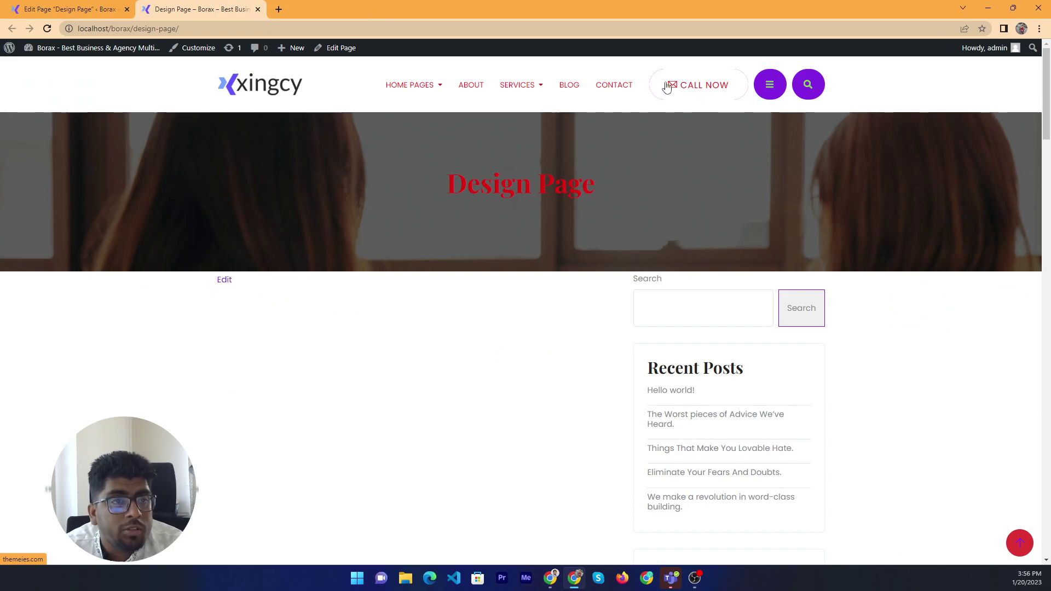
Copy the google.com address into Button URL and update the page
left_click(279, 10)
type("google")
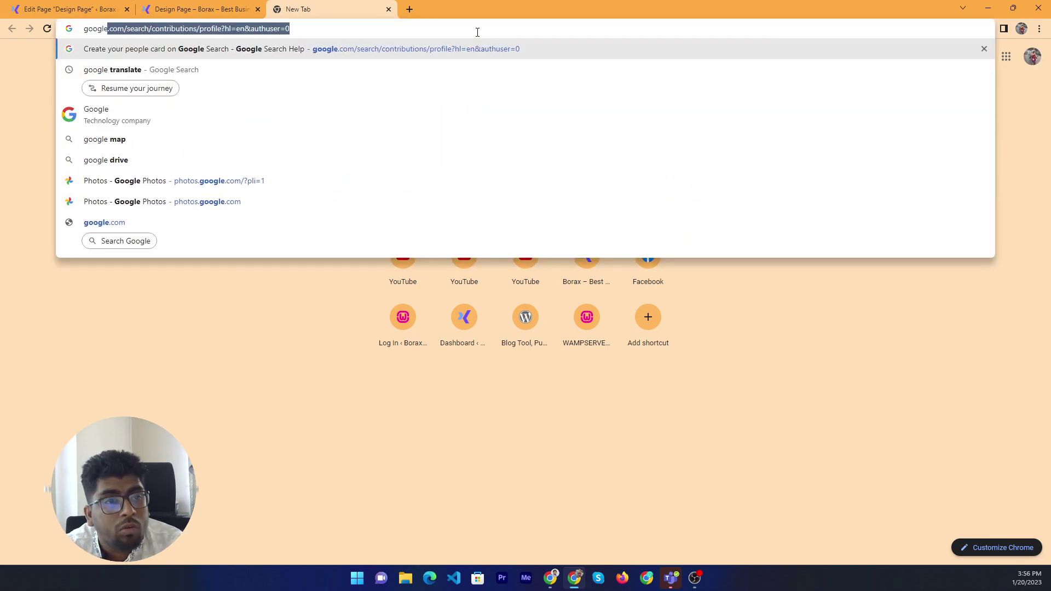
key("Down")
key("Down")
key("Down")
key("Down")
key("Down")
key("Down")
key("Down")
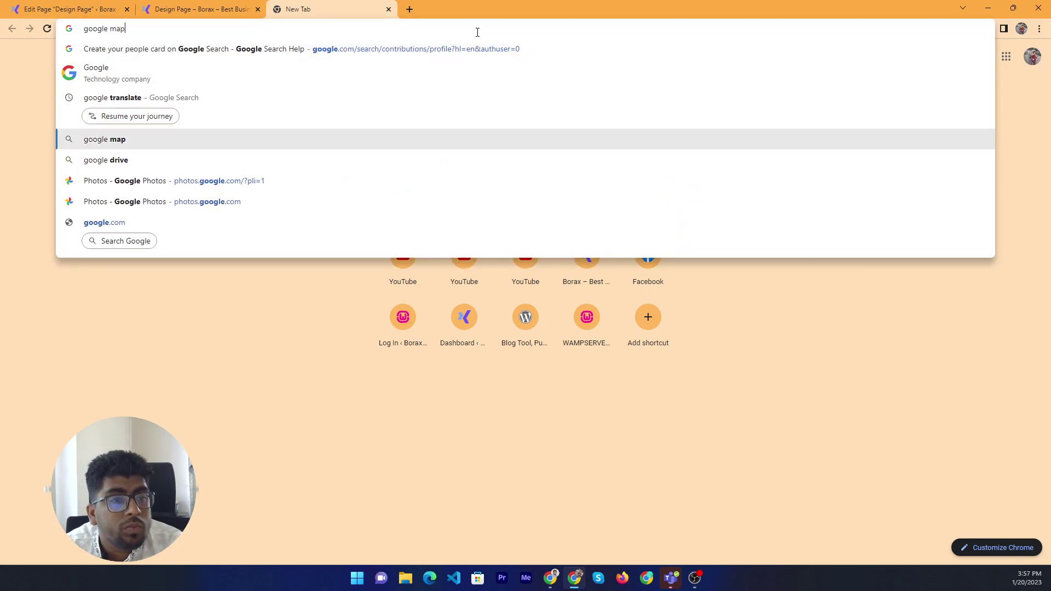
key("Return")
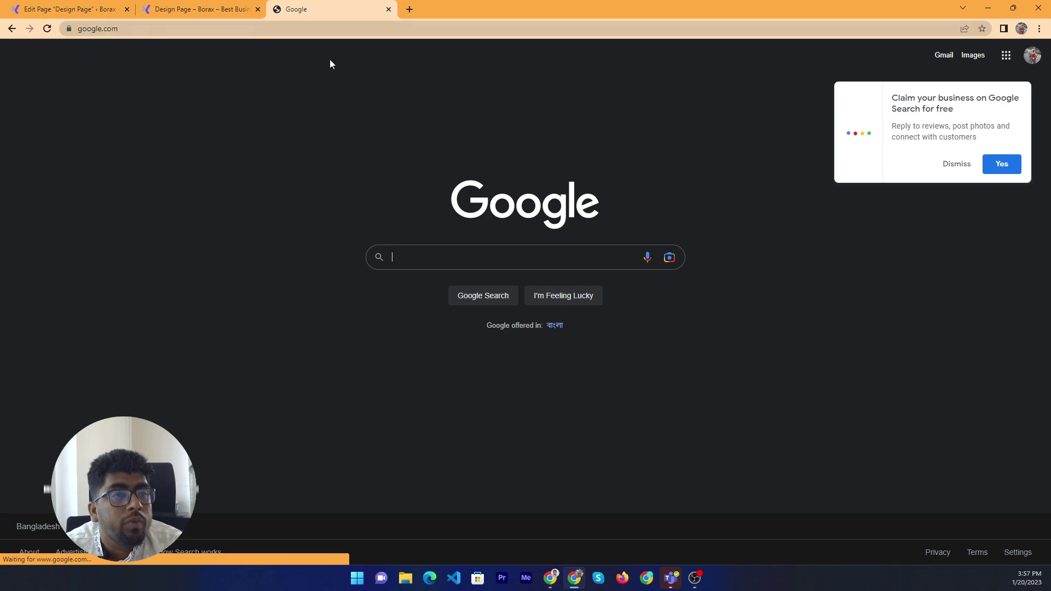
left_click(104, 29)
key("ctrl+c")
left_click(108, 7)
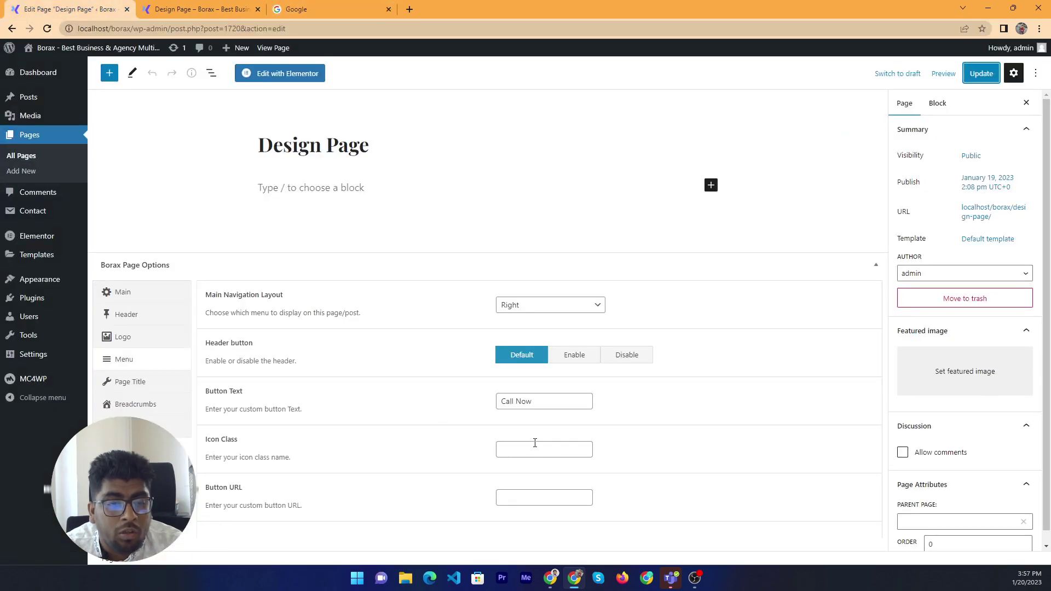
left_click(570, 497)
key("ctrl+v")
left_click(981, 73)
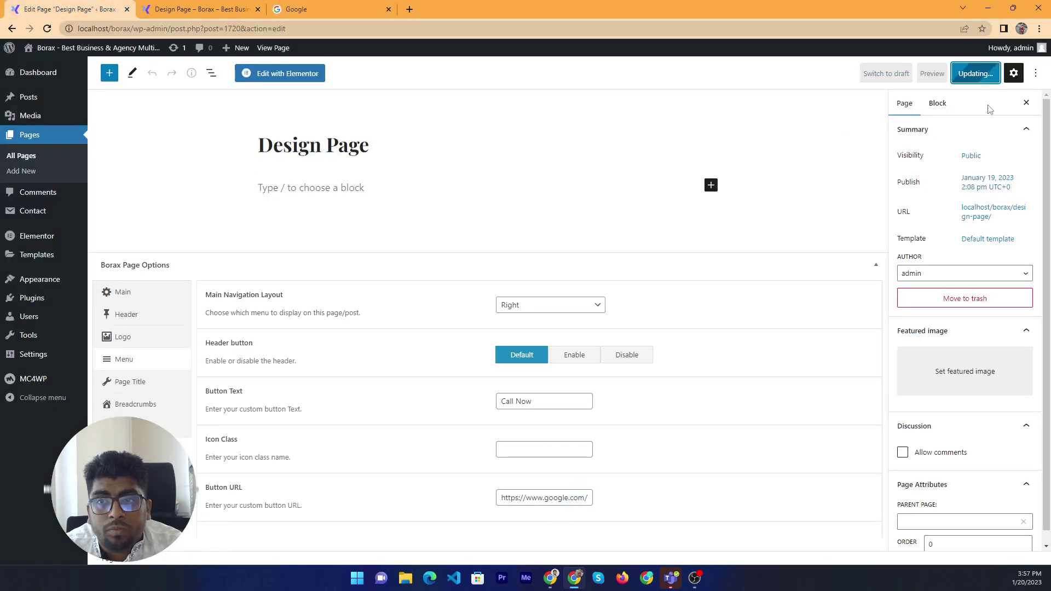
Reload the live page and confirm CALL NOW opens Google
left_click(272, 6)
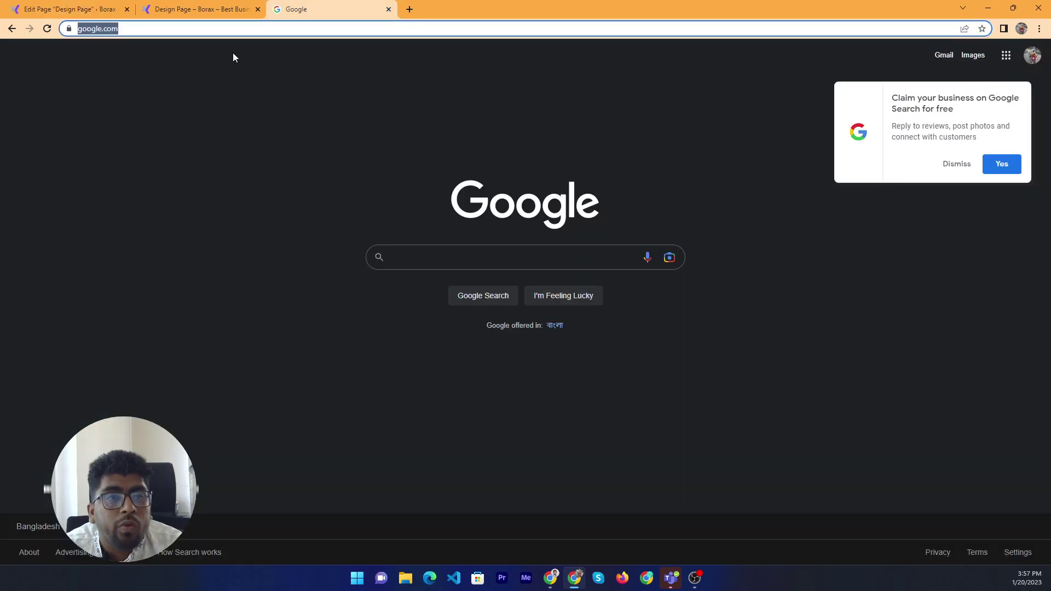
left_click(230, 9)
right_click(283, 195)
left_click(327, 234)
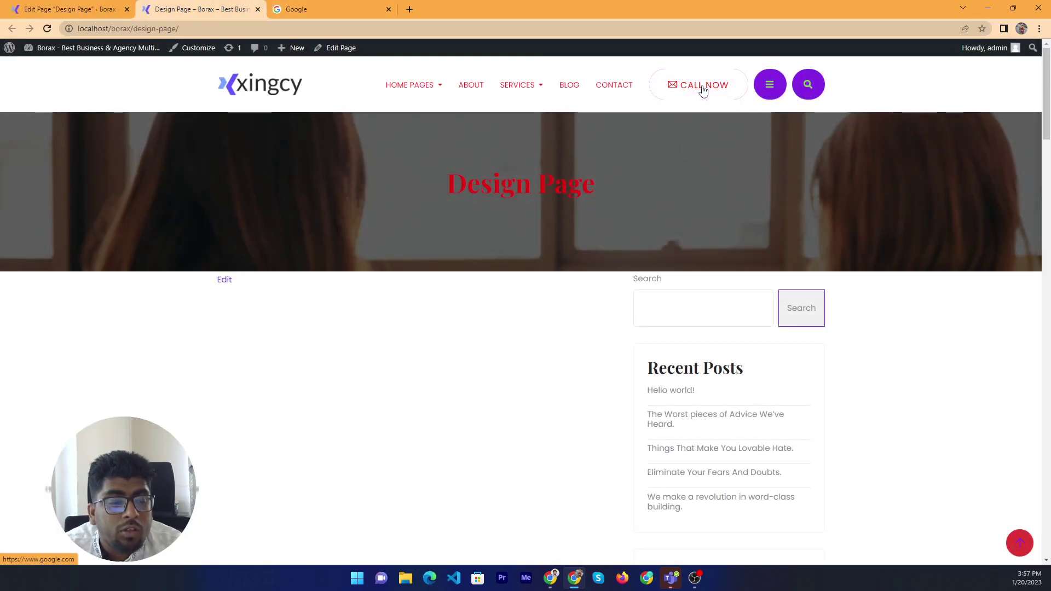
left_click(703, 90)
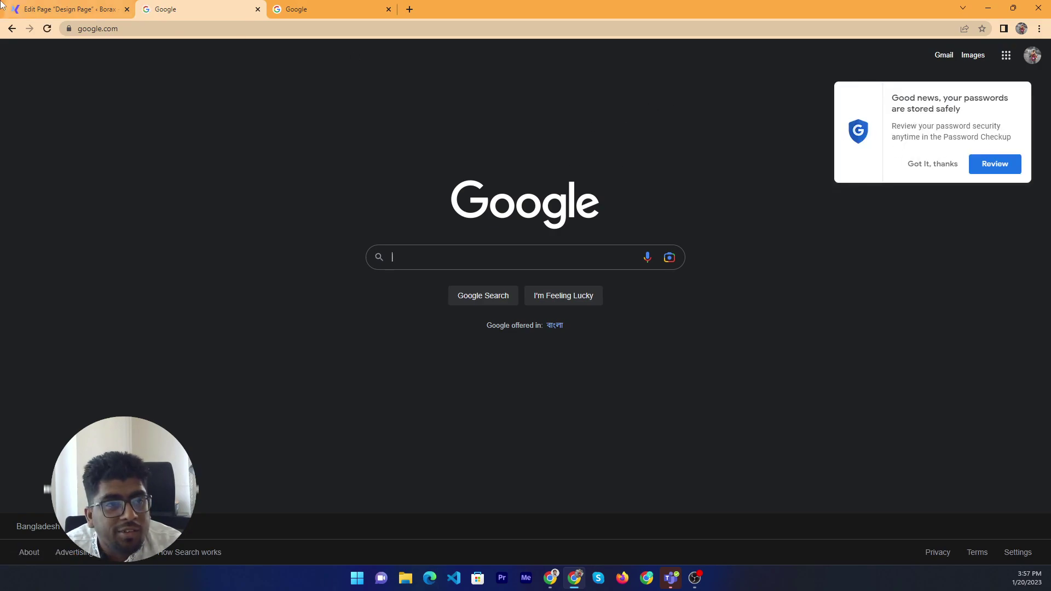
left_click(12, 28)
left_click(26, 4)
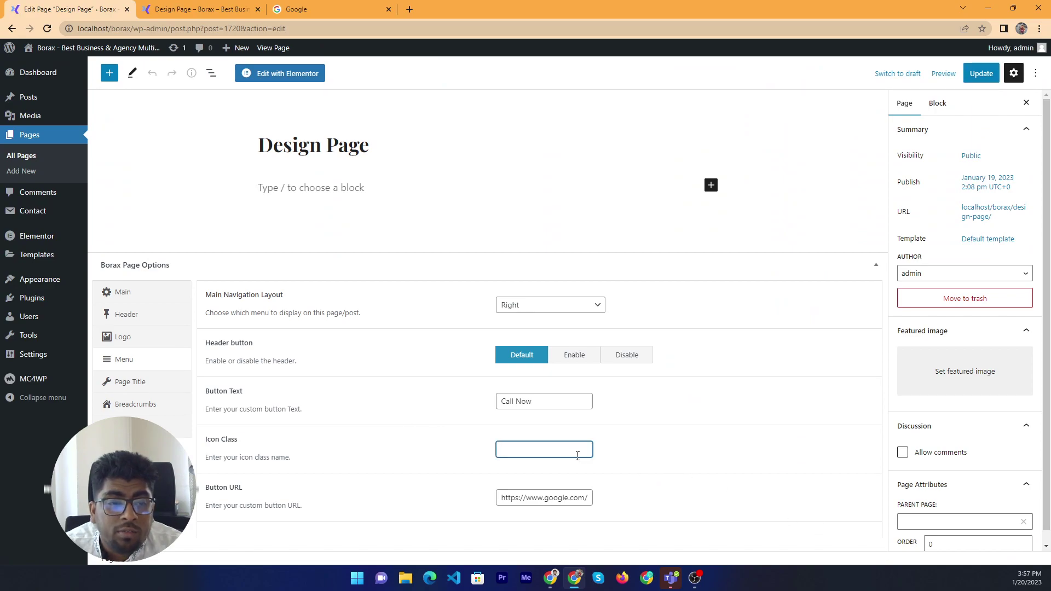
Inspect the CALL NOW button to find its ti-email icon class
left_click(141, 6)
right_click(677, 83)
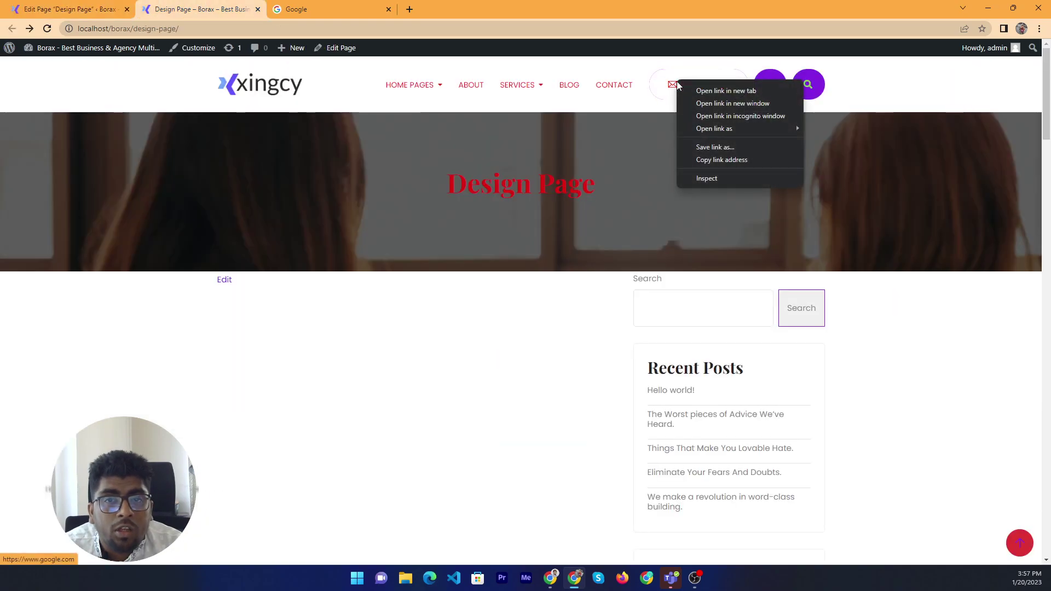
left_click(732, 176)
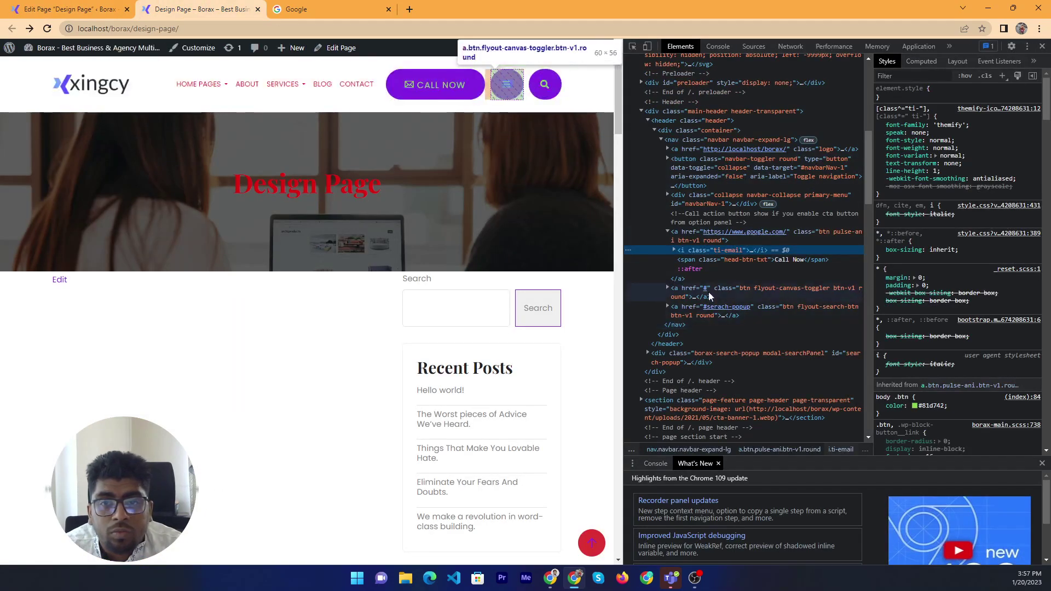
double_click(717, 250)
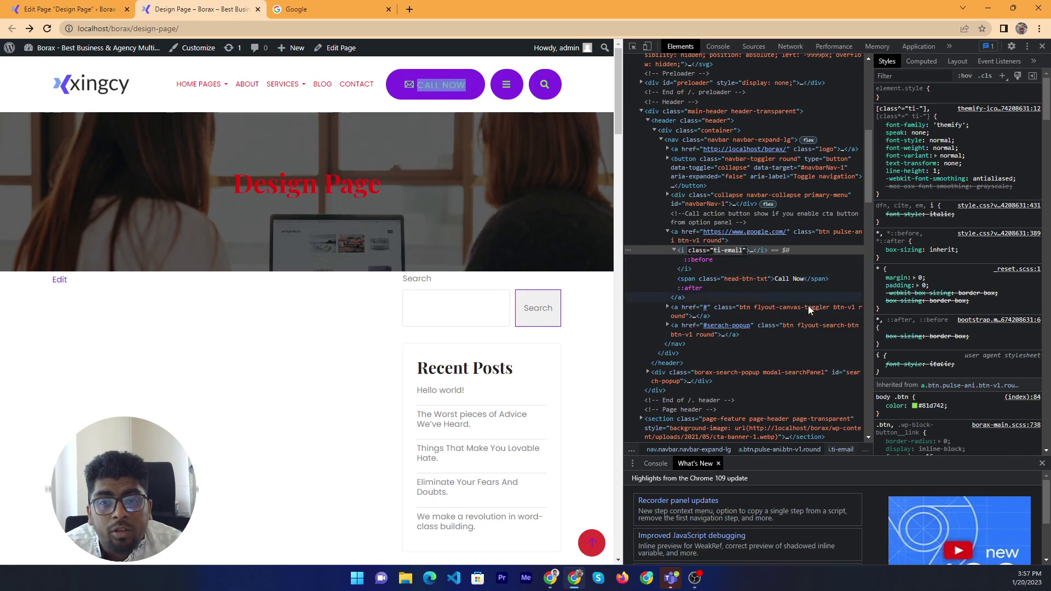
Save ti-phone as the Icon Class and verify it in the reloaded live page's markup
left_click(5, 7)
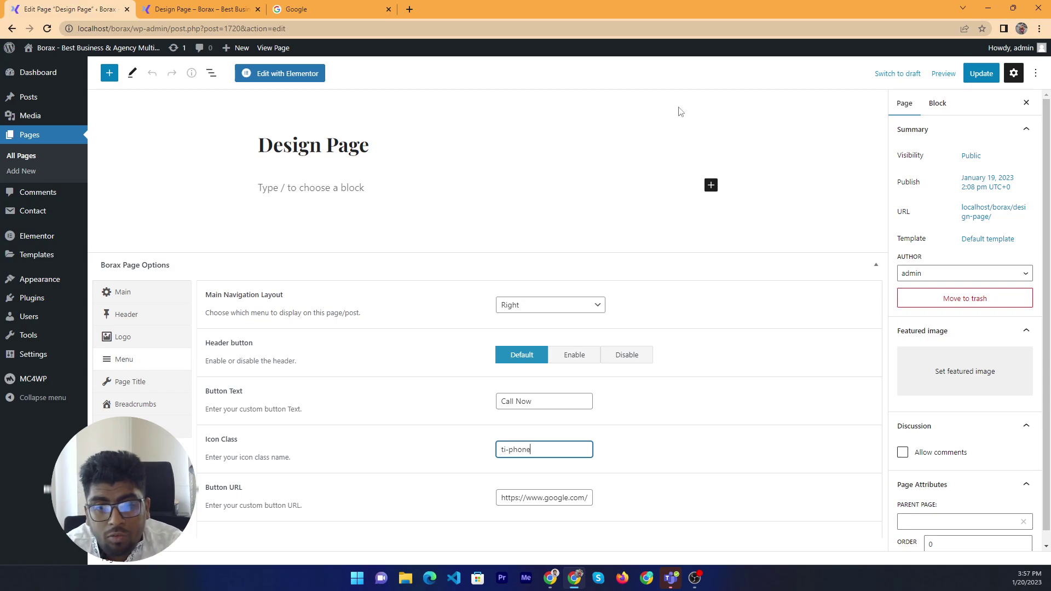
left_click(981, 73)
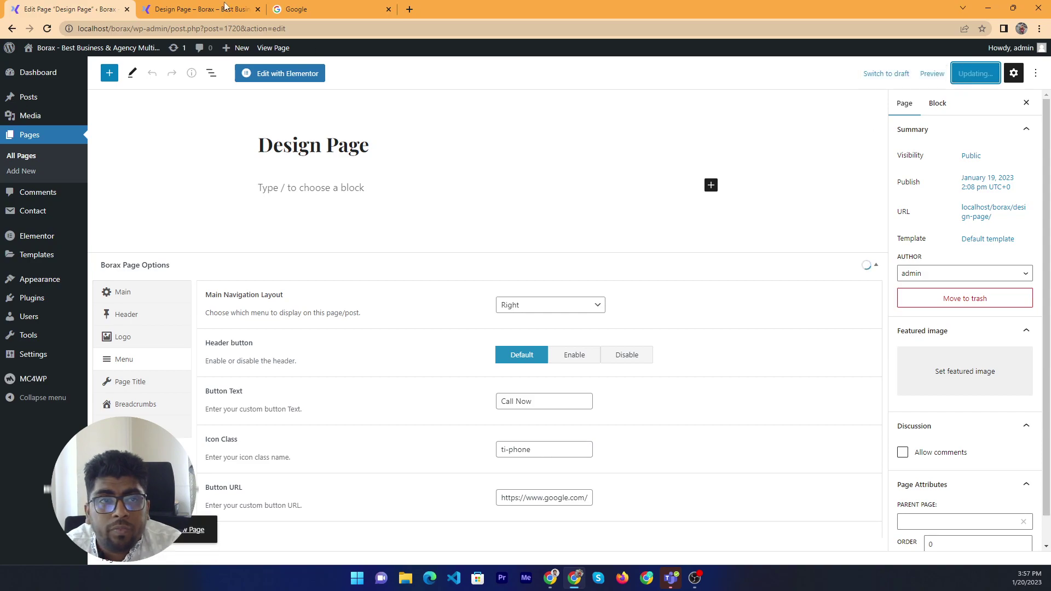
left_click(202, 8)
right_click(250, 325)
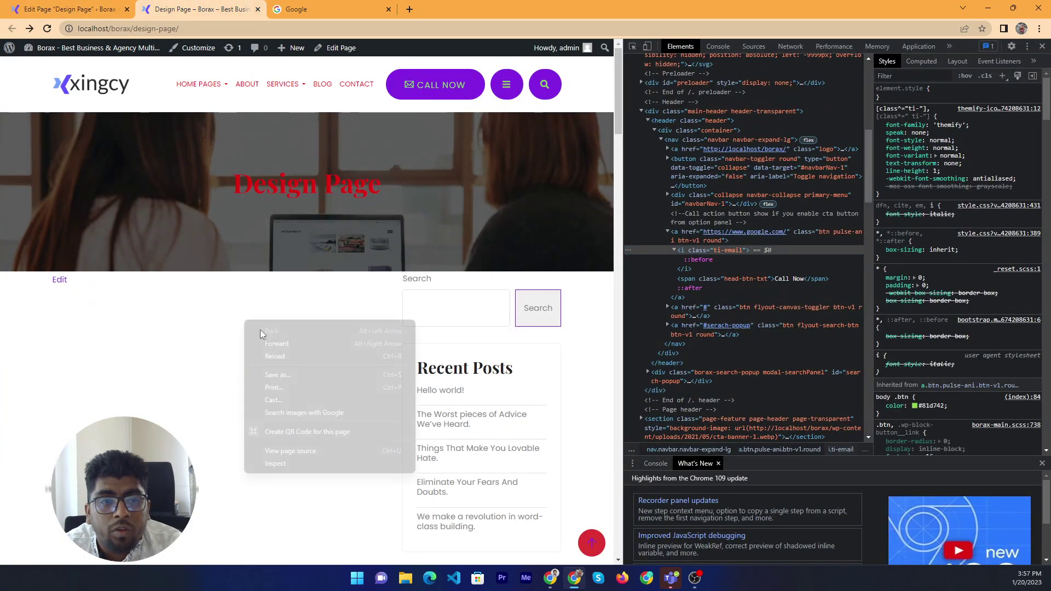
left_click(304, 352)
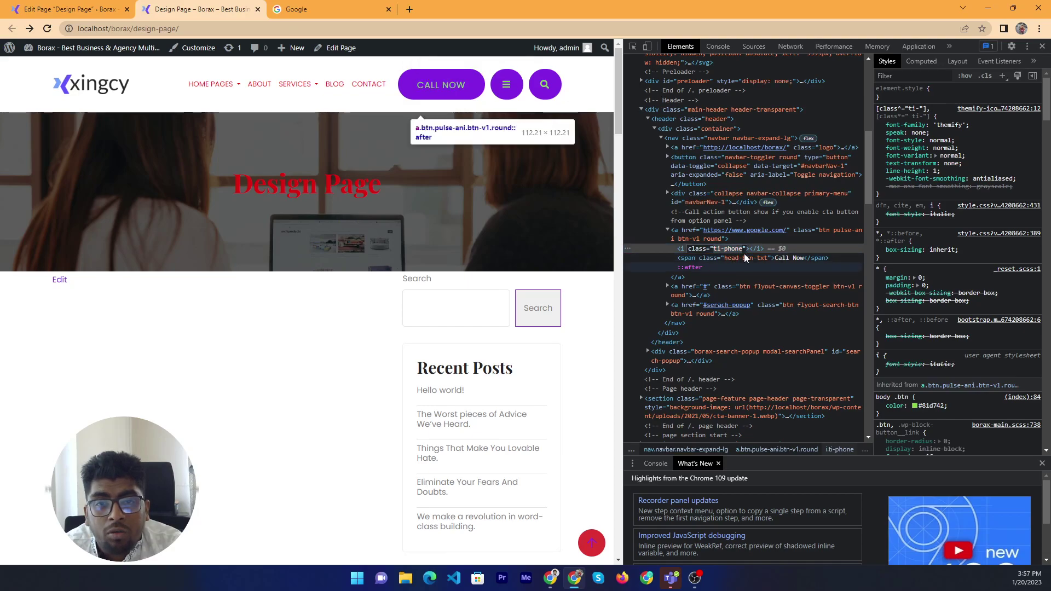
double_click(734, 249)
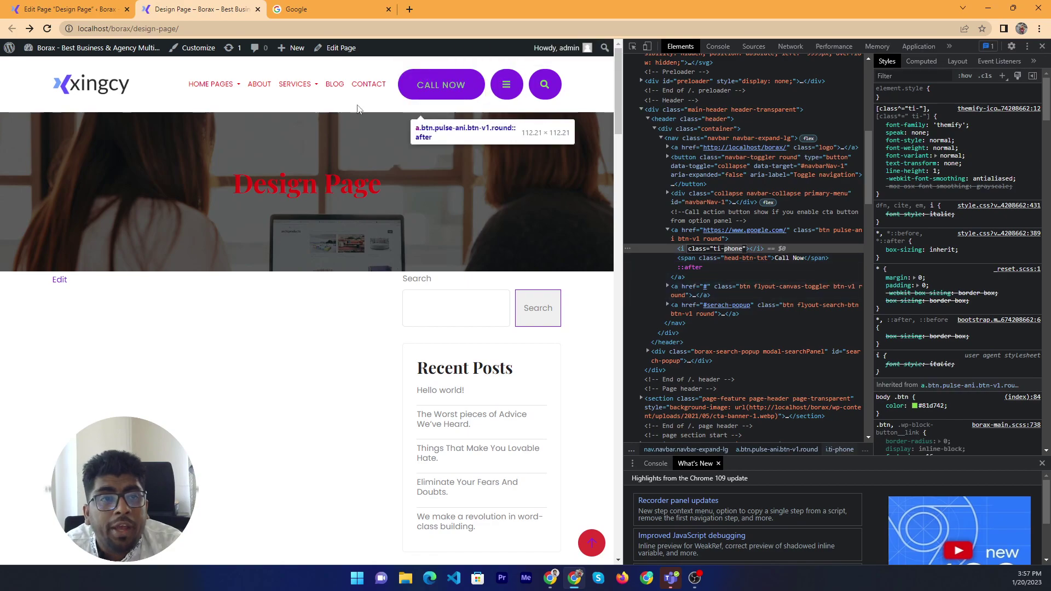
Search 'themeify icon' in a new tab and open the Themify Icons website
left_click(411, 8)
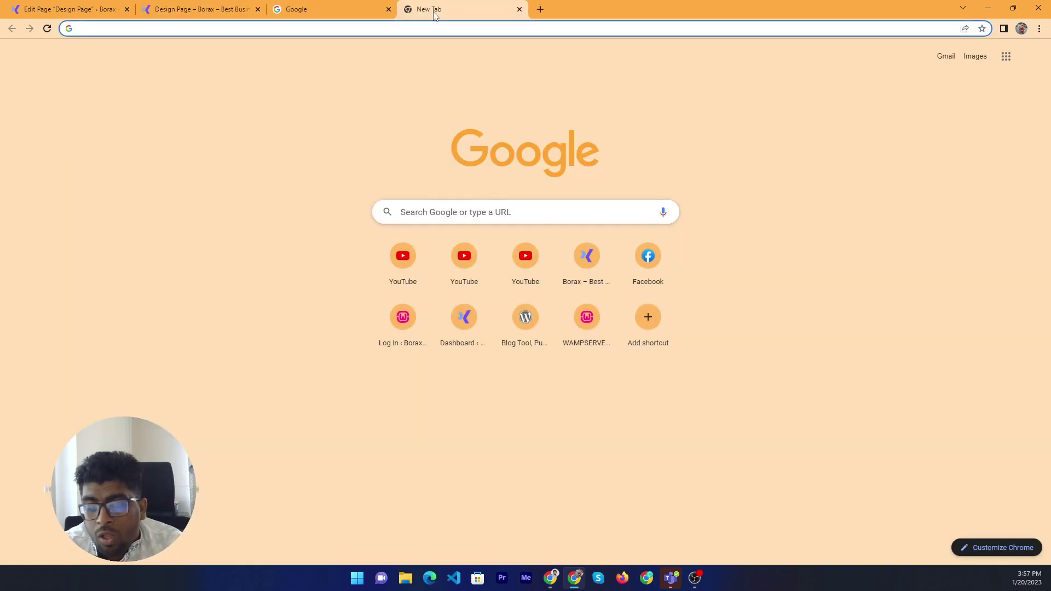
type("themeify icon")
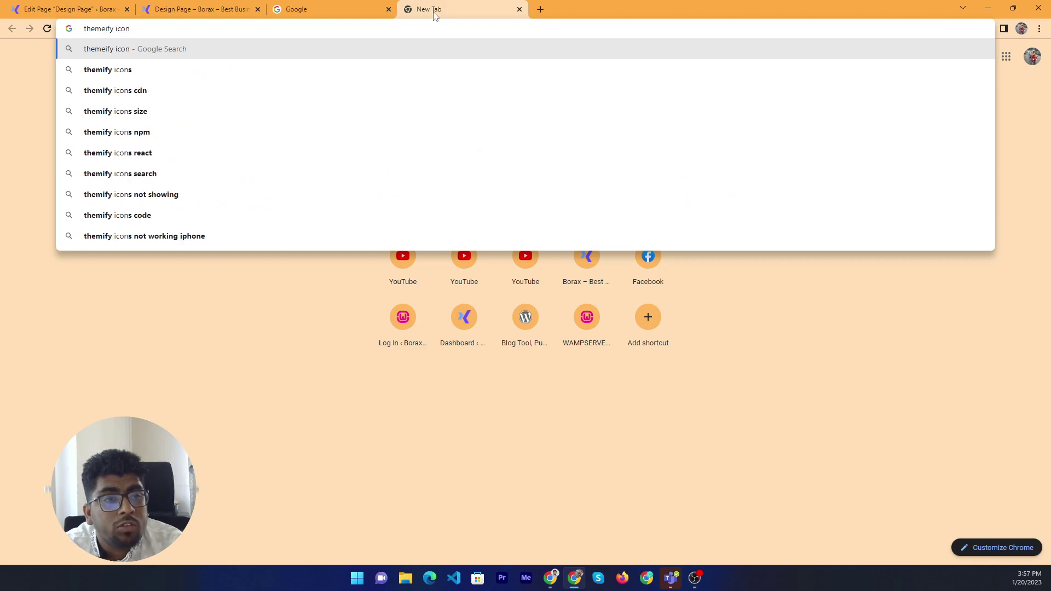
key("Down")
key("Return")
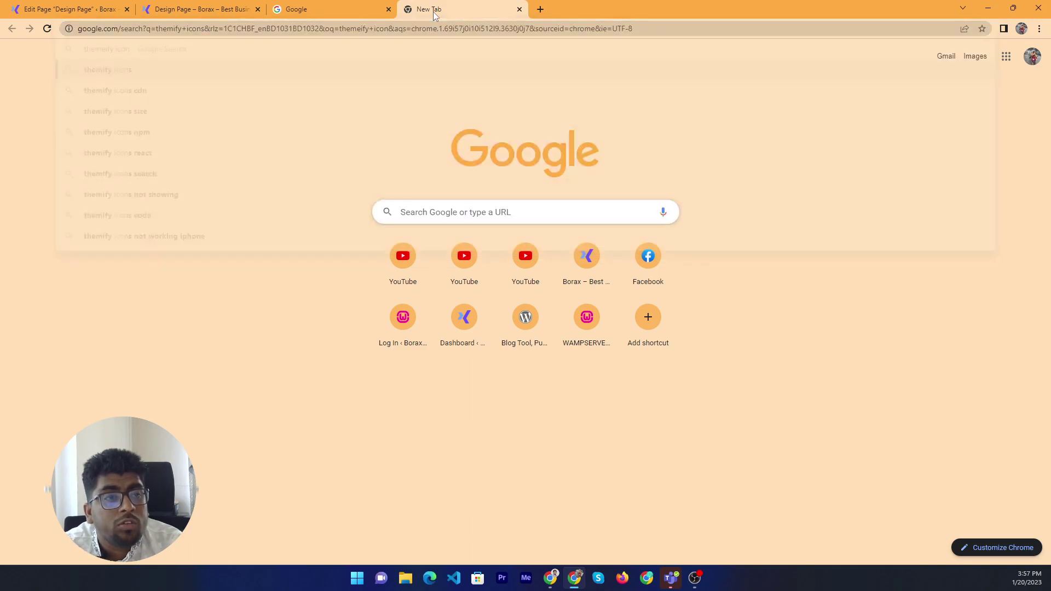
left_click(216, 158)
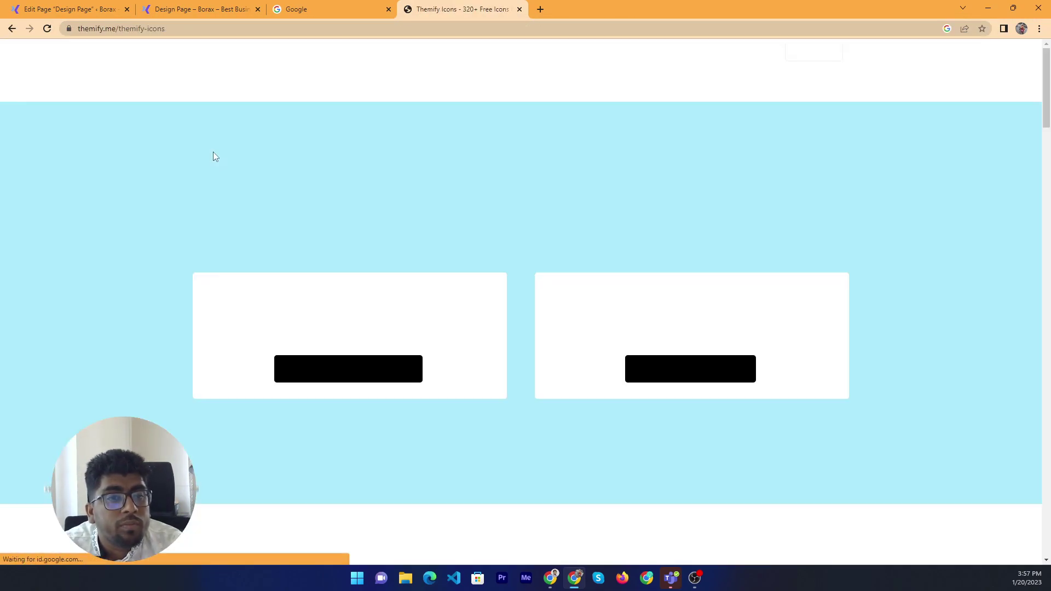
Select the 'ti-reload' class name in the Web App Icons list and return to the editor tab
scroll(526, 312, "down", 5)
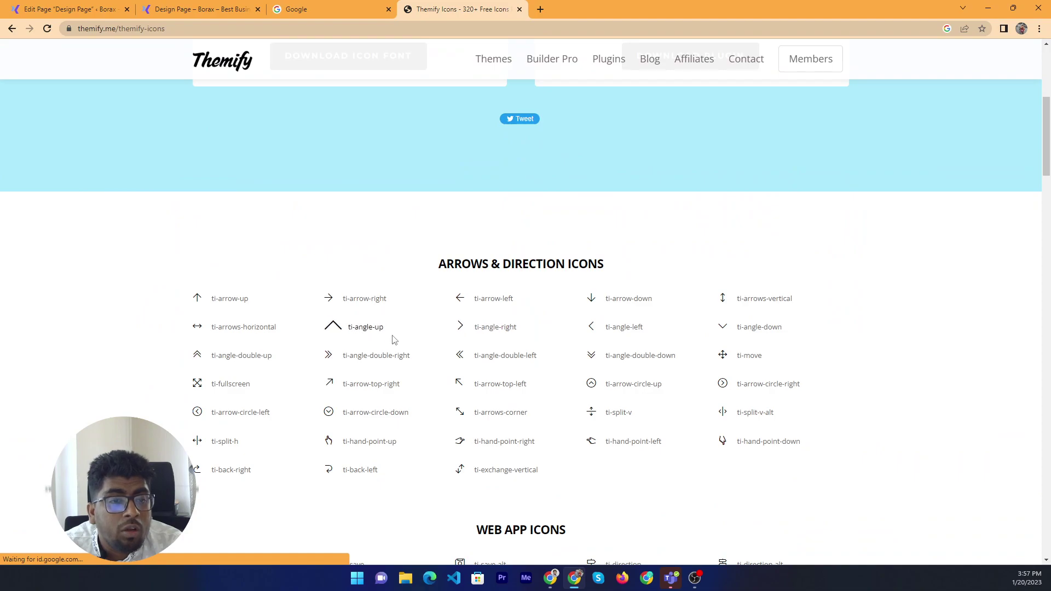
scroll(535, 369, "down", 5)
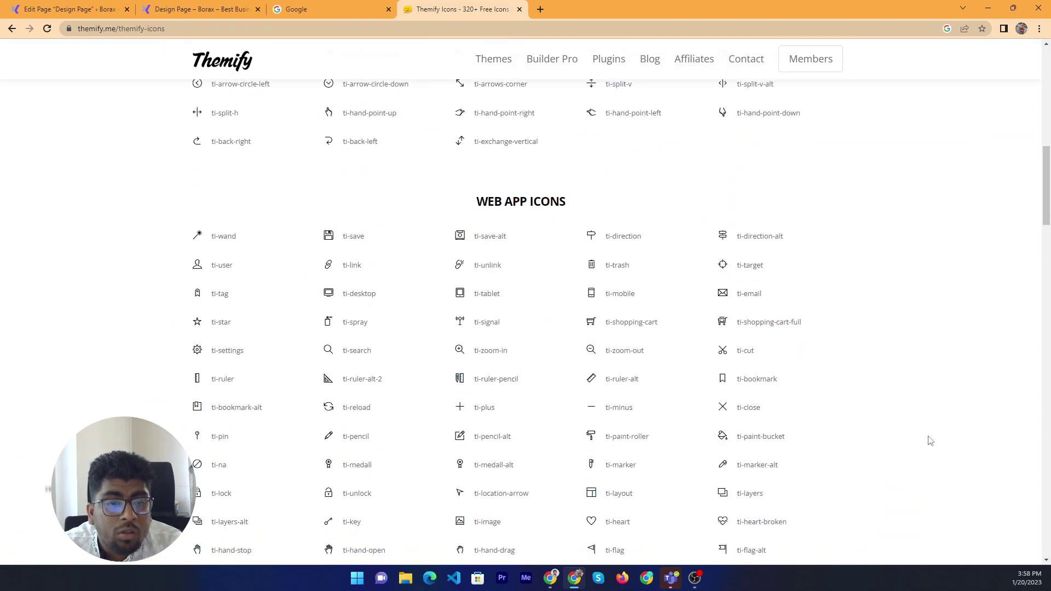
left_click_drag(388, 412, 346, 411)
key("ctrl+c")
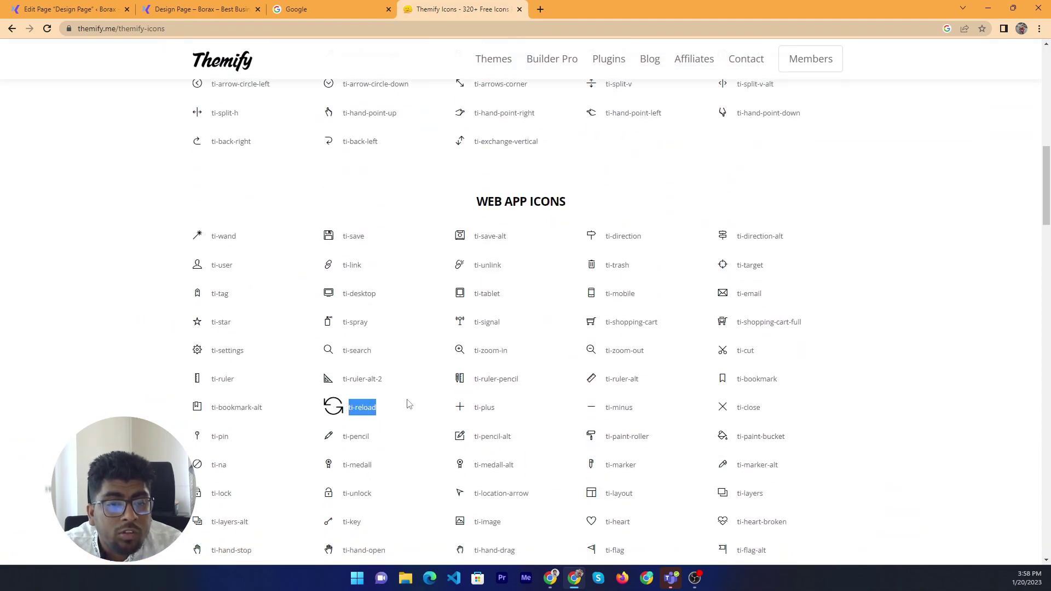
left_click(197, 9)
Replace the ti-phone Icon Class with ti-reload, update, and reload the front end
left_click(71, 11)
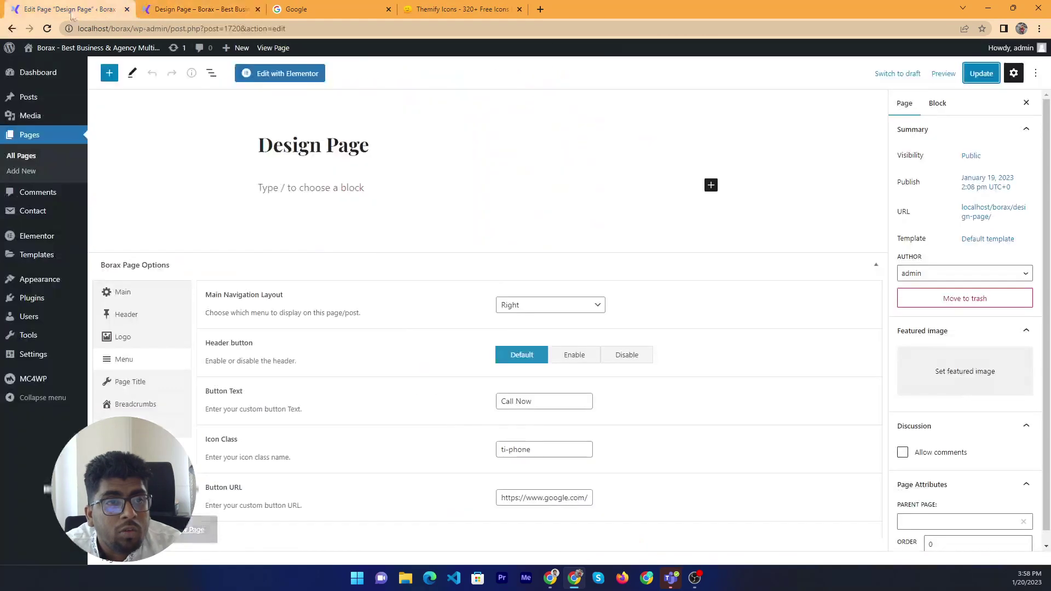
triple_click(532, 449)
key("ctrl+v")
left_click(981, 73)
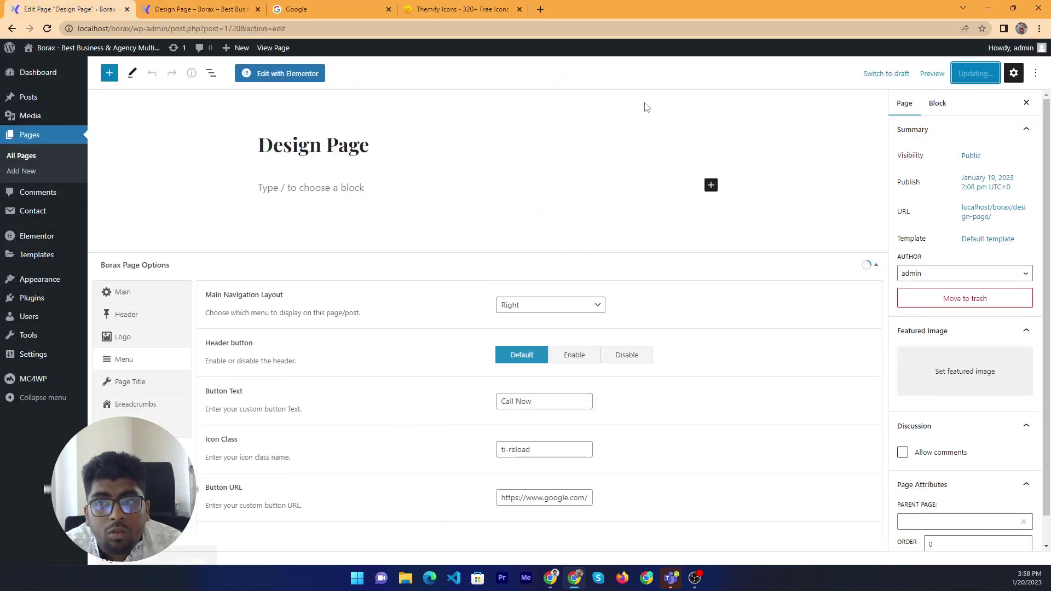
left_click(197, 9)
right_click(186, 242)
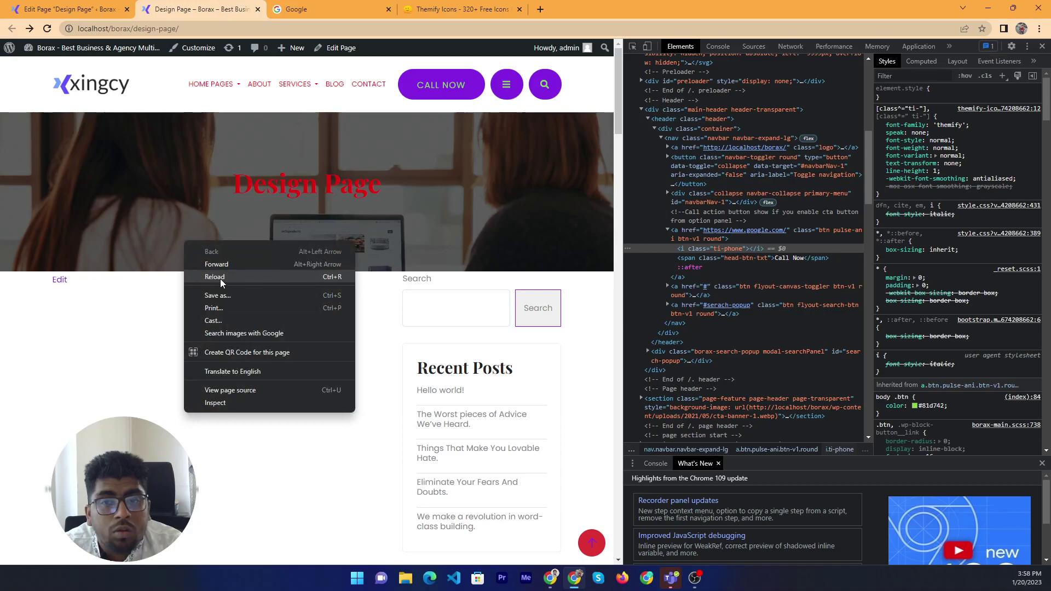
left_click(214, 277)
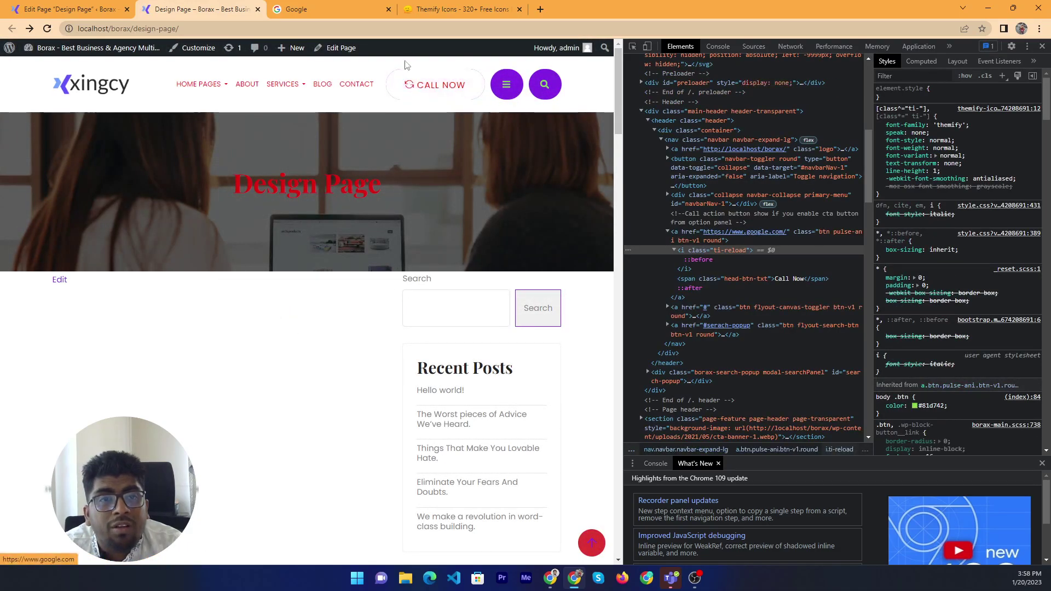
Find and select the 'ti-vector' class name in the Themify Icons list
left_click(460, 9)
scroll(360, 394, "down", 5)
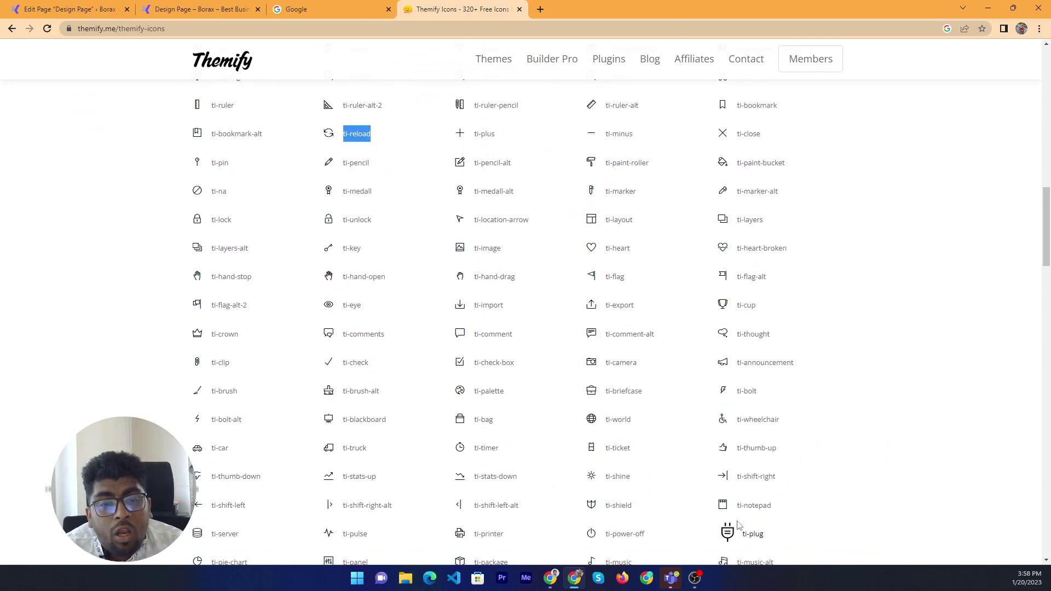
scroll(323, 294, "down", 6)
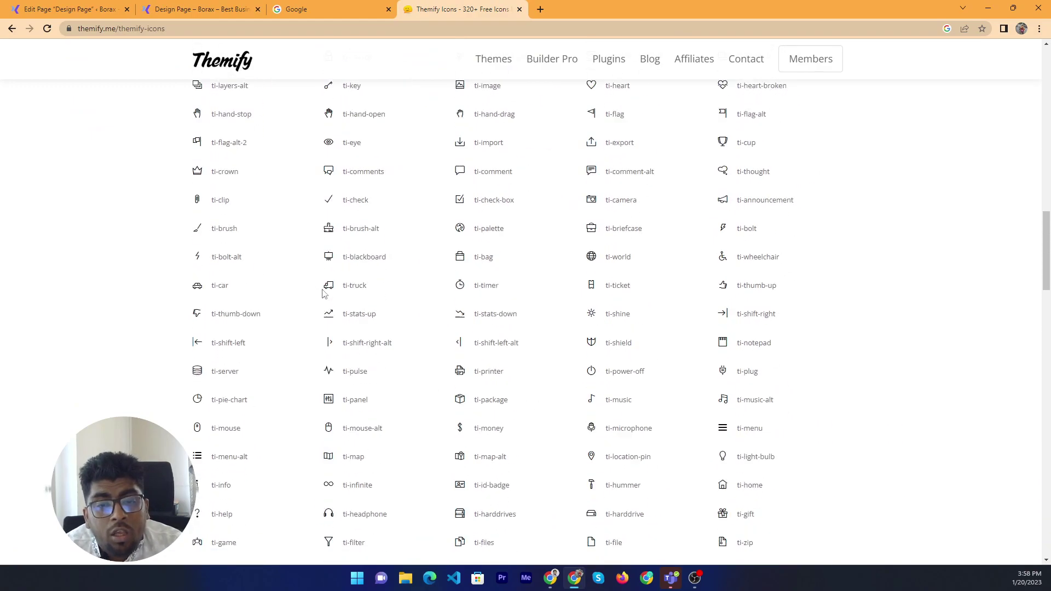
left_click(20, 6)
left_click(142, 8)
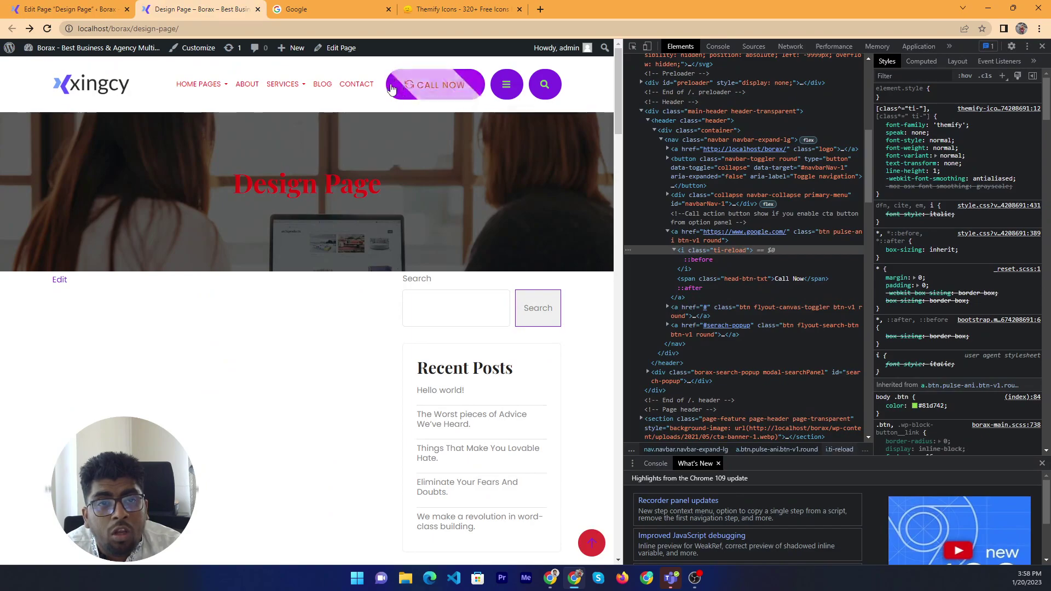
left_click(462, 9)
scroll(290, 342, "down", 5)
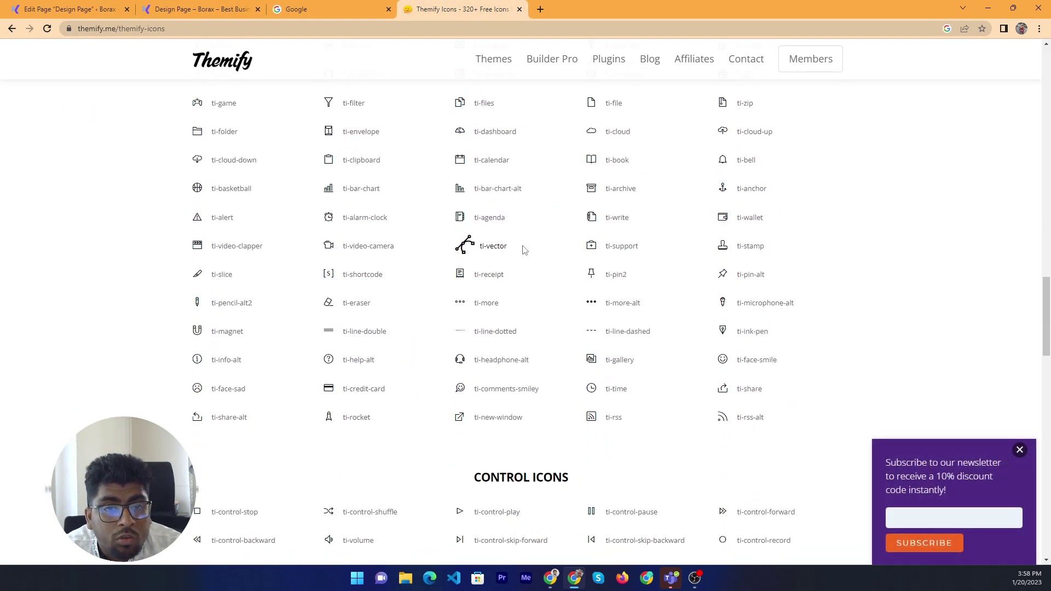
left_click_drag(520, 247, 447, 247)
key("ctrl+c")
Paste ti-vector into Icon Class, update, and reload the front end to check the icon
key("ctrl+1")
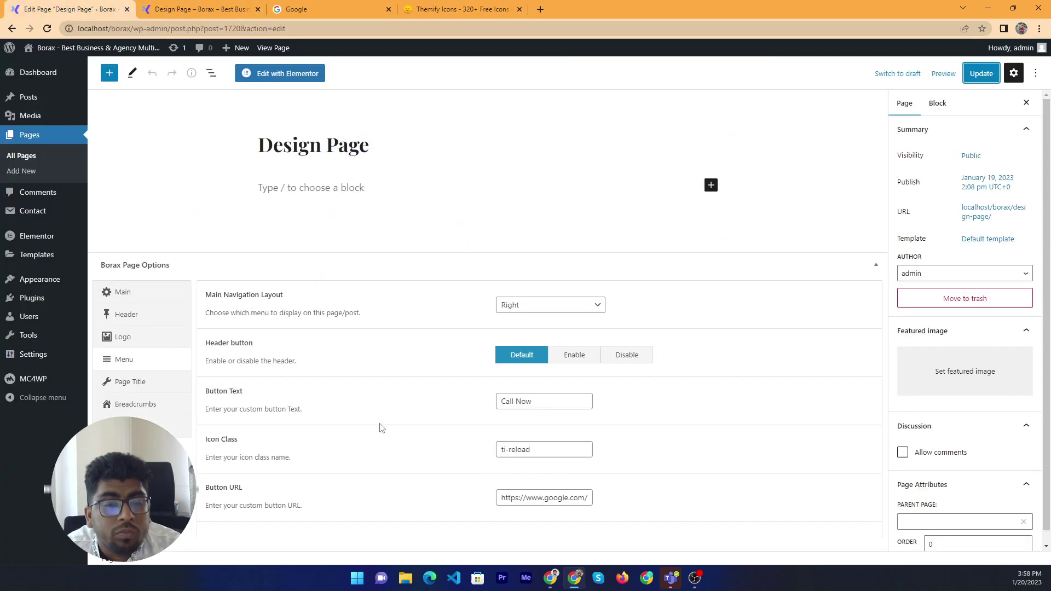
left_click(552, 451)
key("ctrl+a")
key("ctrl+v")
left_click(981, 73)
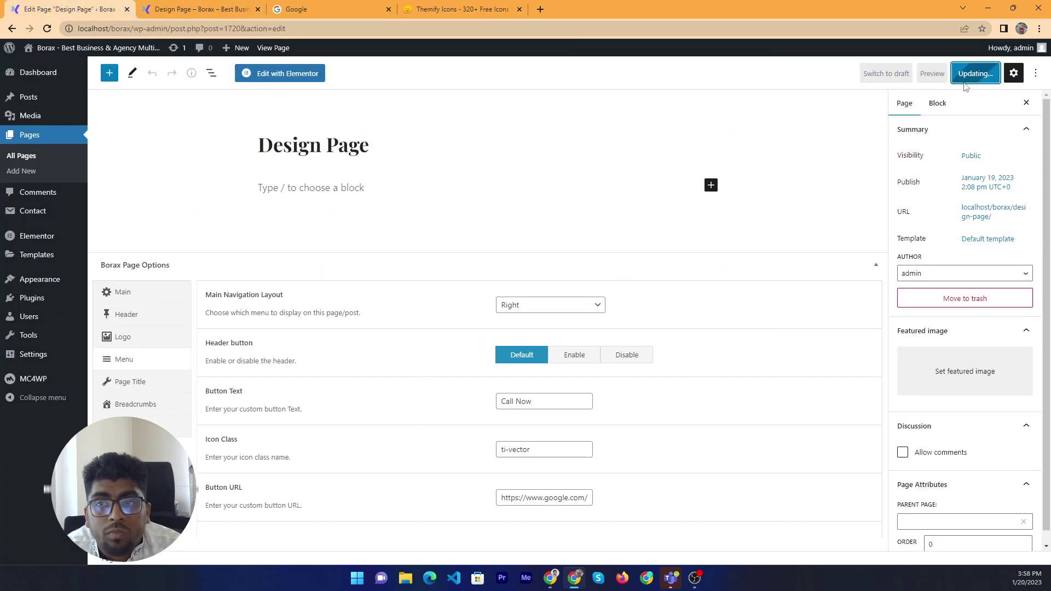
key("ctrl+2")
right_click(92, 191)
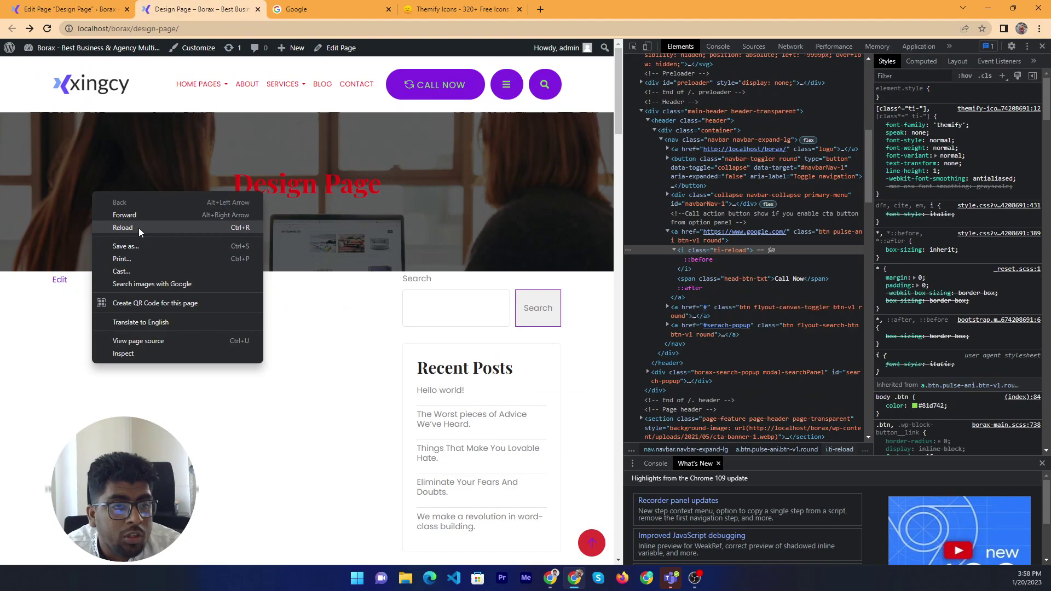
left_click(139, 228)
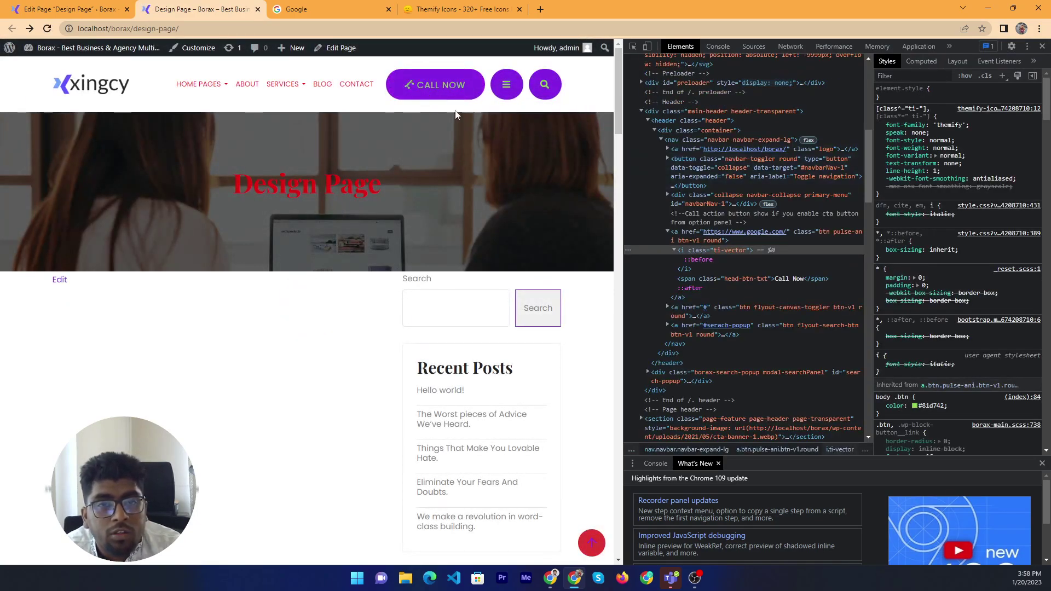
Close the developer tools and show the Page Title options in Borax Page Options
left_click(1042, 48)
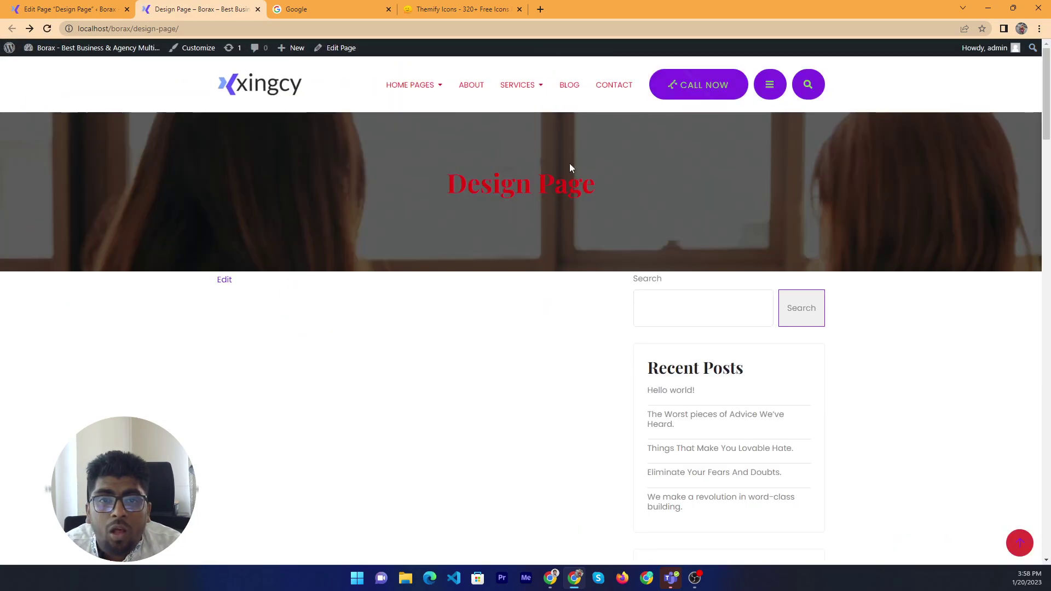
scroll(403, 195, "down", 5)
key("ctrl+1")
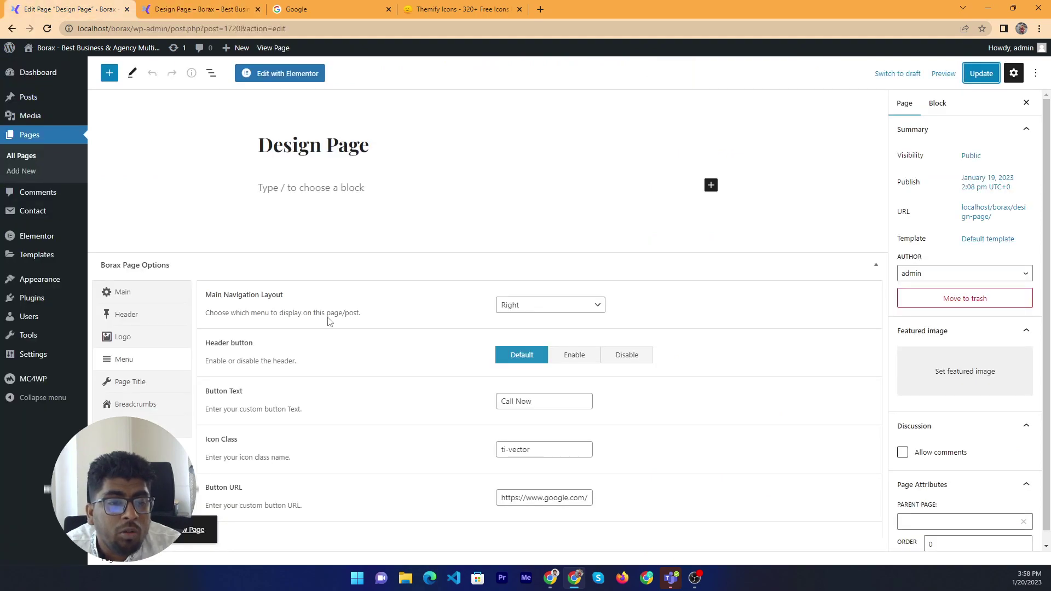
left_click(157, 385)
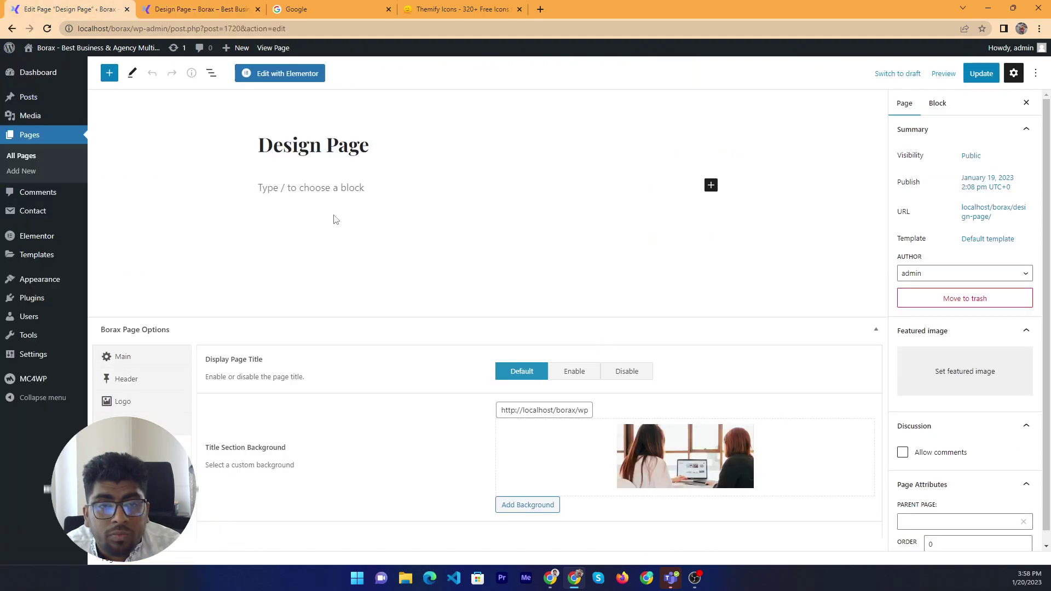
Reload the front-end Design Page
key("ctrl+Tab")
scroll(456, 237, "up", 6)
right_click(444, 384)
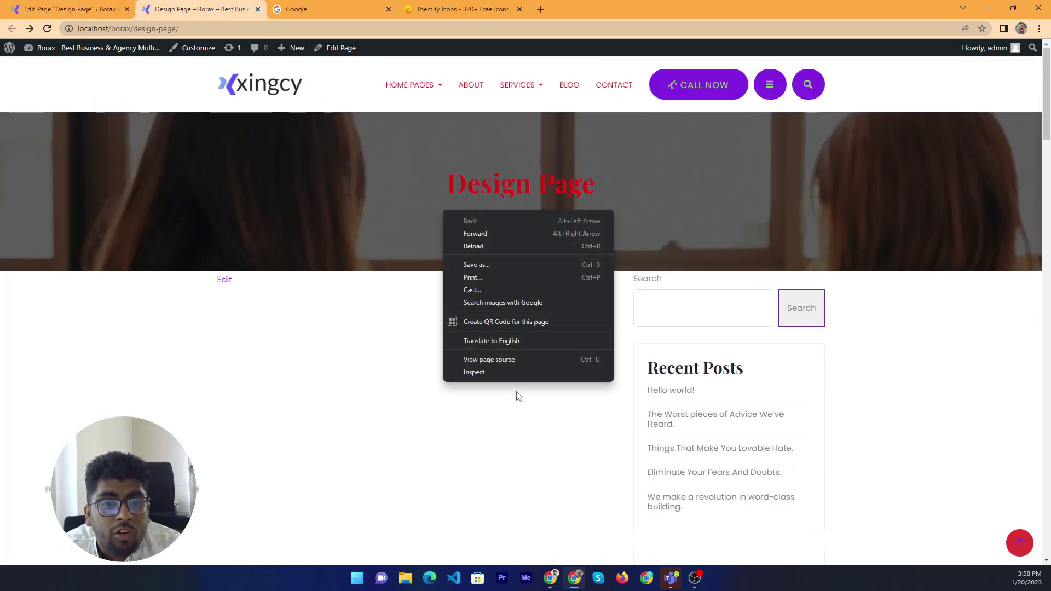
left_click(523, 247)
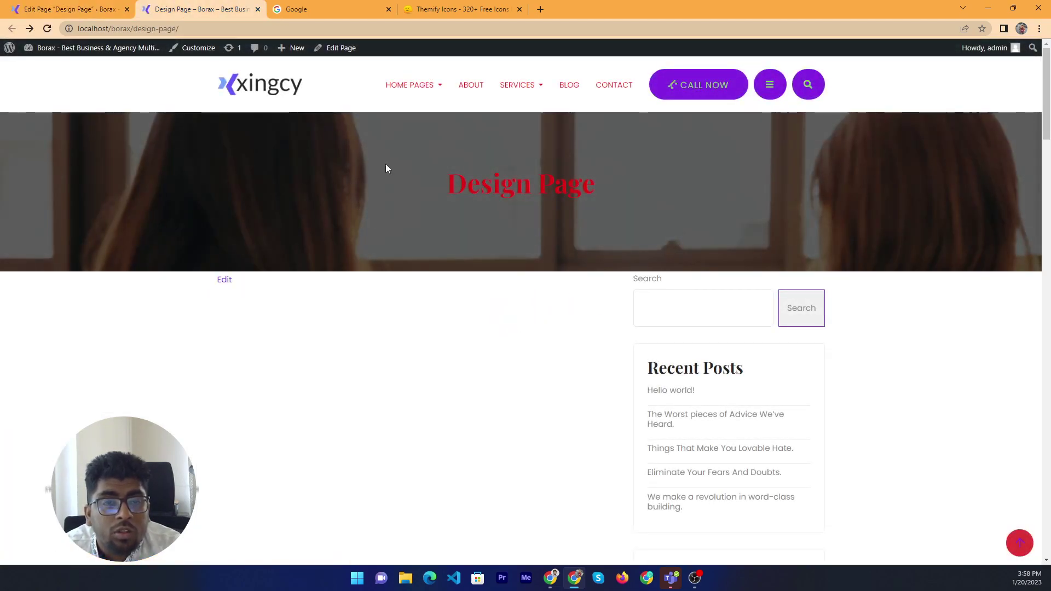
Disable Display Page Title, update, and reload the live page to check
left_click(53, 6)
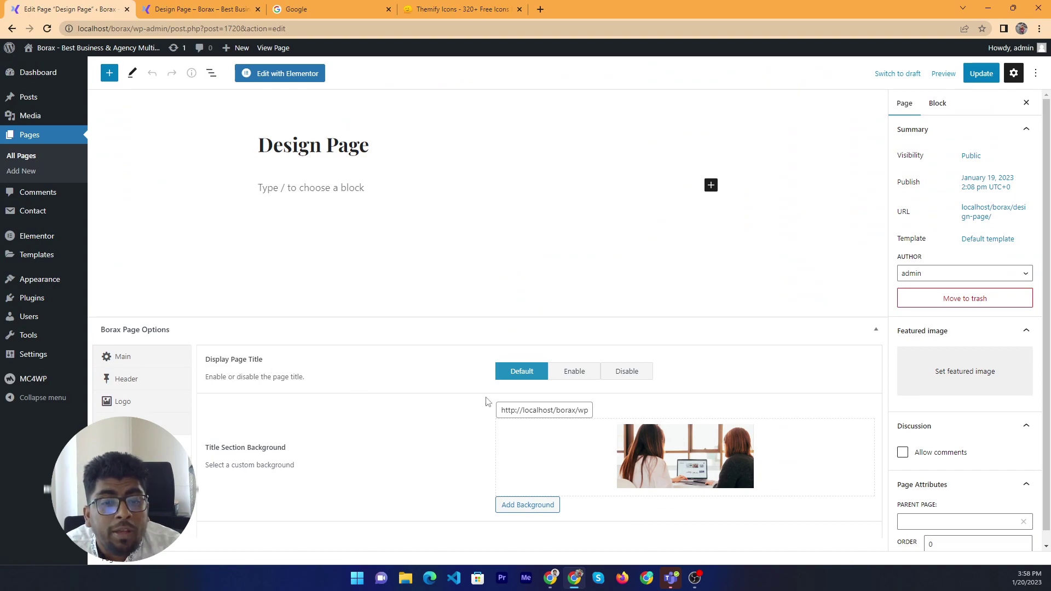
left_click(630, 377)
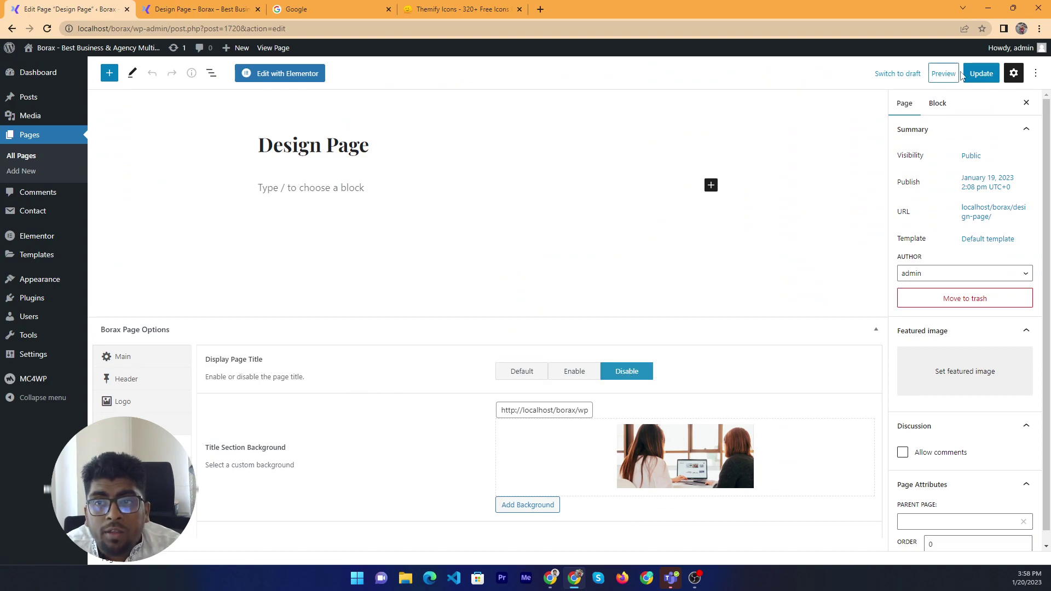
left_click(982, 73)
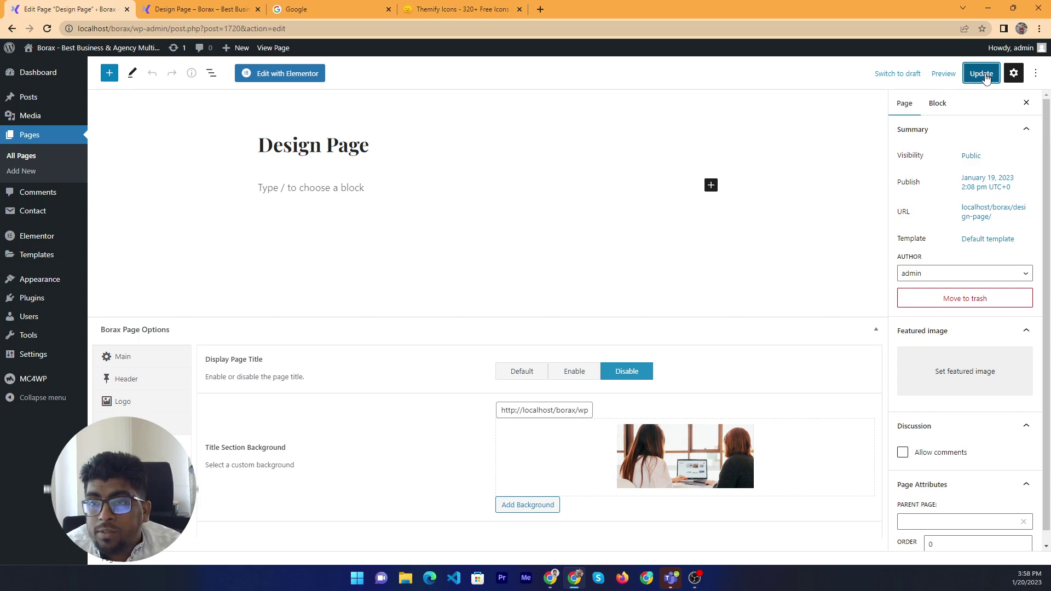
left_click(202, 8)
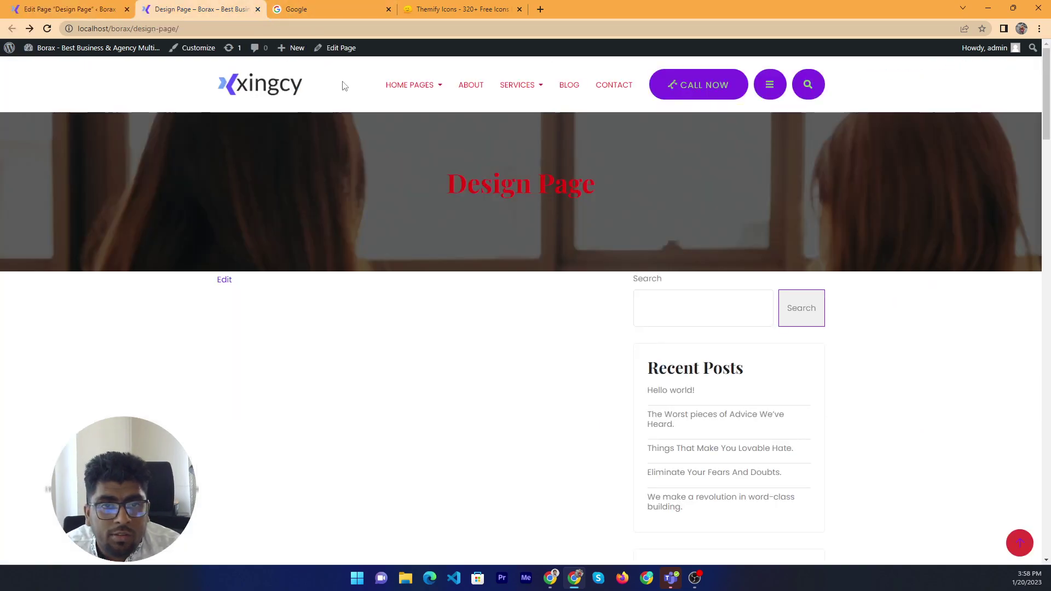
right_click(446, 251)
left_click(498, 287)
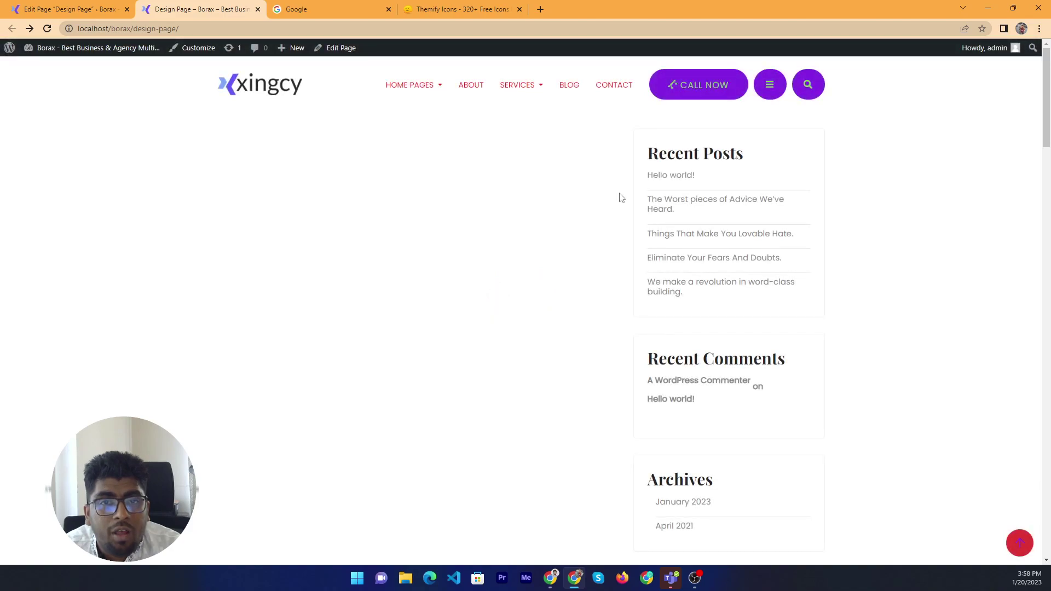
Re-enable Display Page Title, update, and reload the live page to see the title banner
left_click(56, 7)
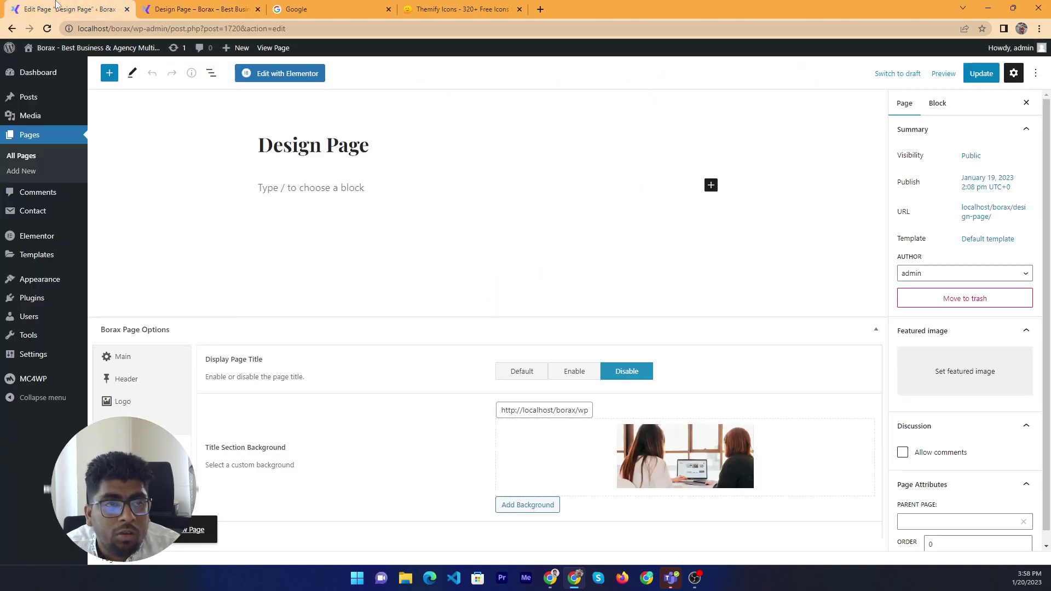
left_click(571, 374)
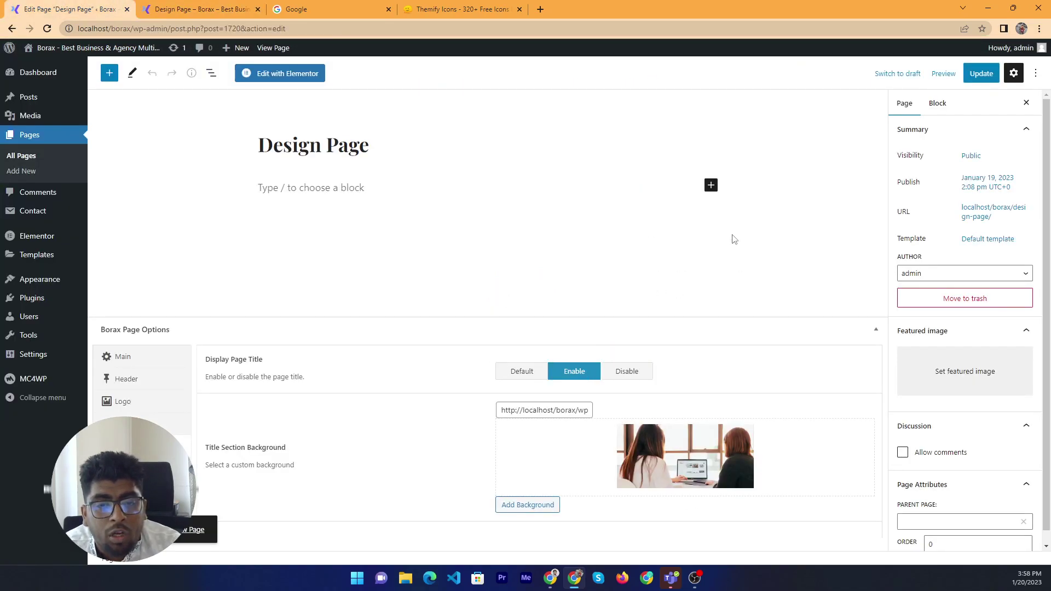
left_click(977, 71)
left_click(208, 7)
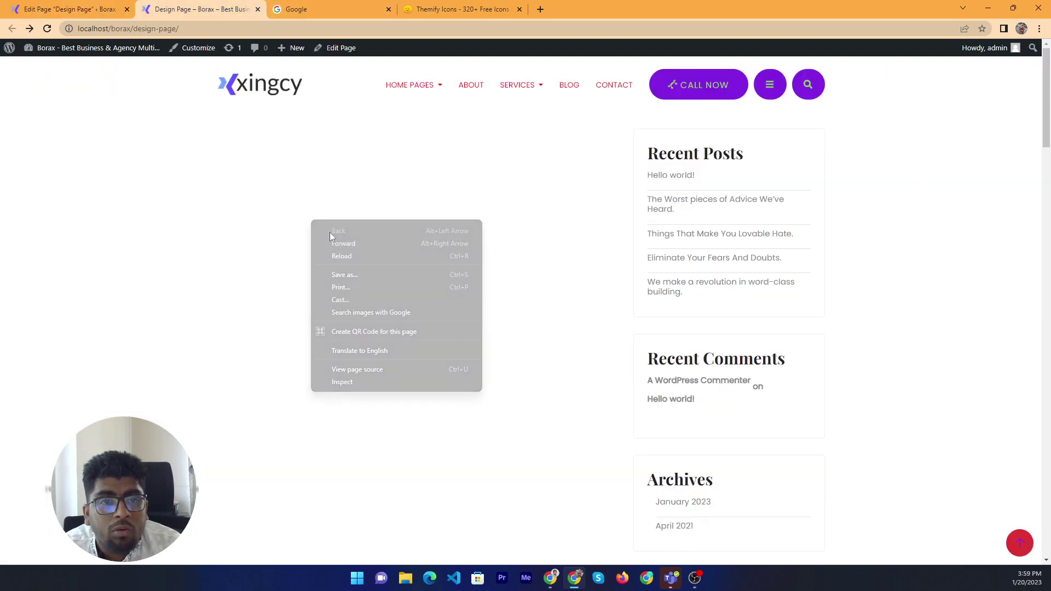
right_click(311, 221)
left_click(396, 257)
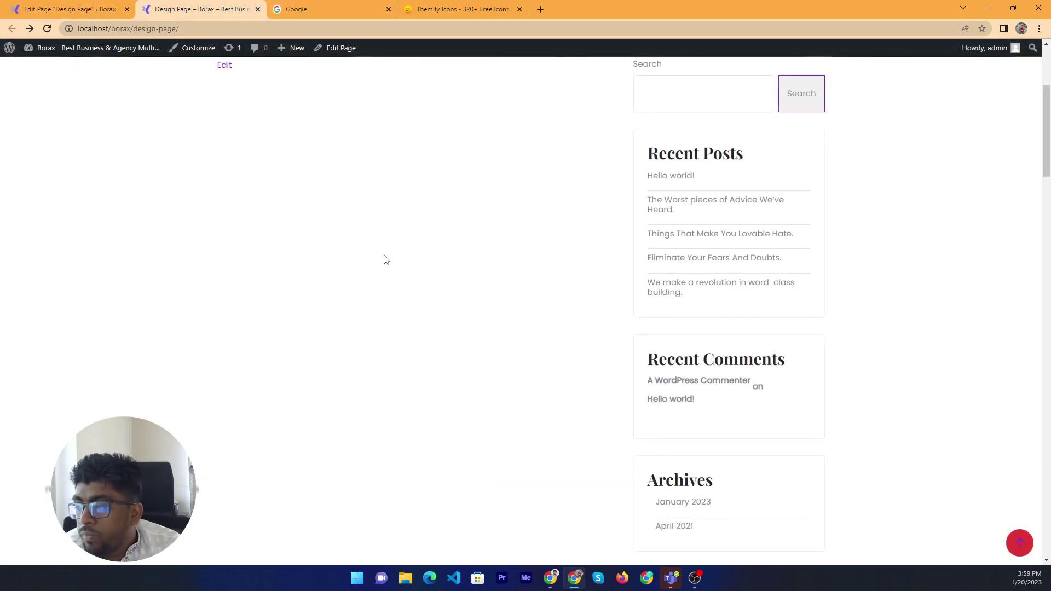
scroll(535, 320, "up", 4)
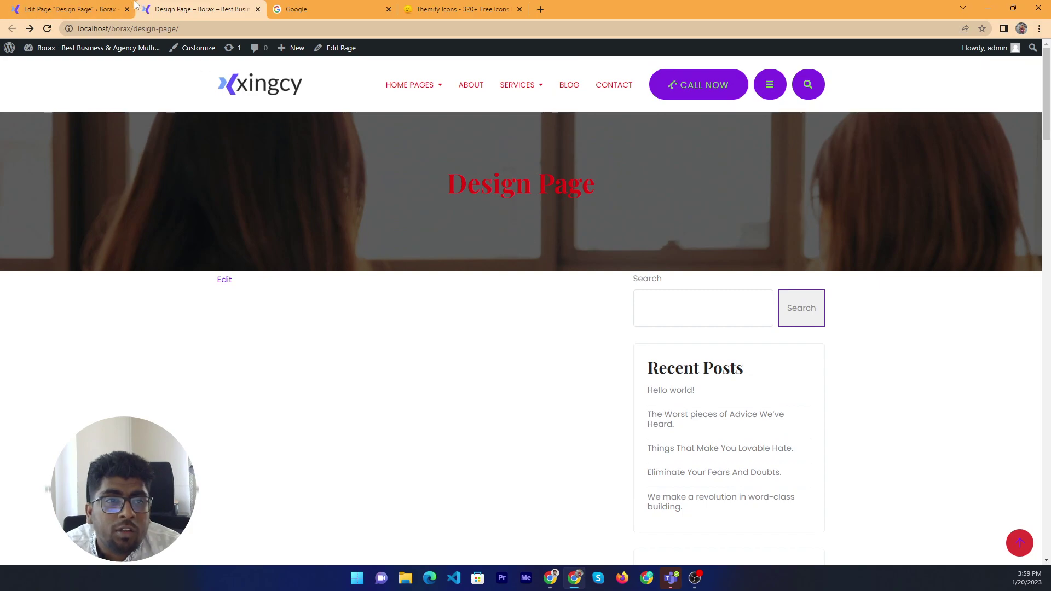
left_click(110, 9)
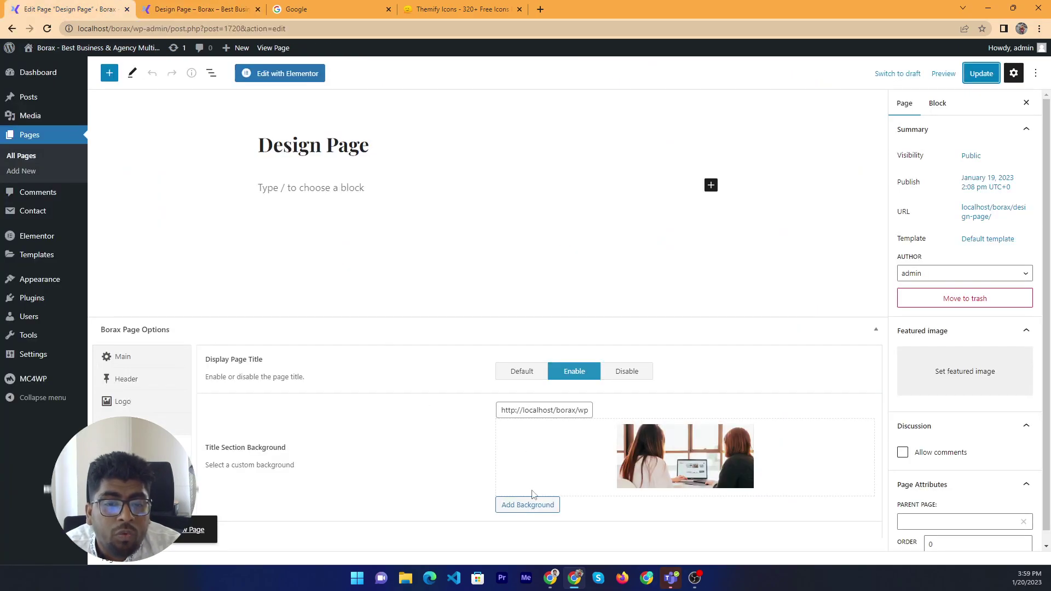
key("ctrl+Tab")
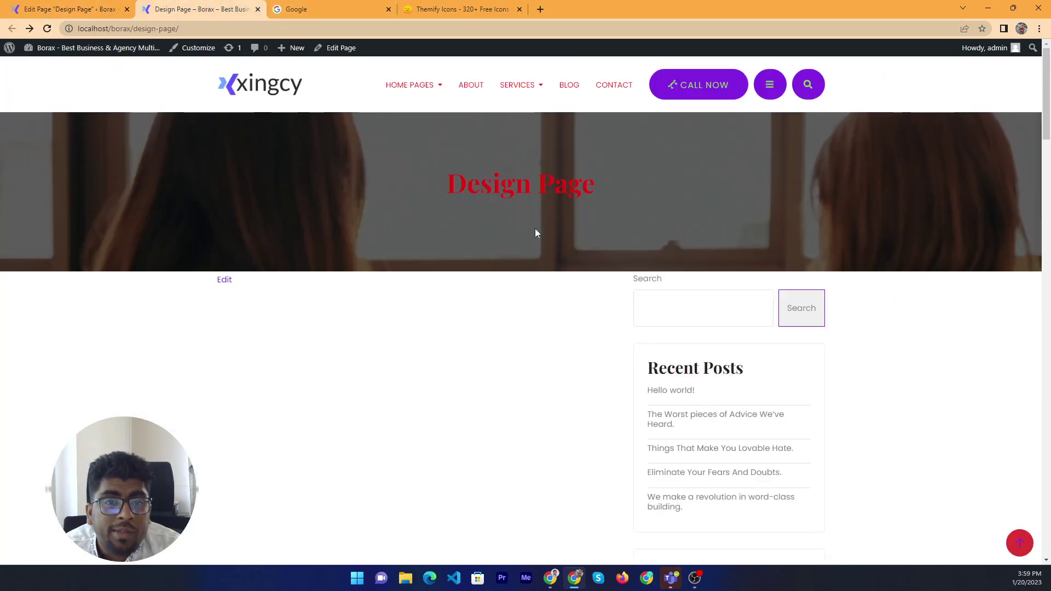
key("ctrl+shift+Tab")
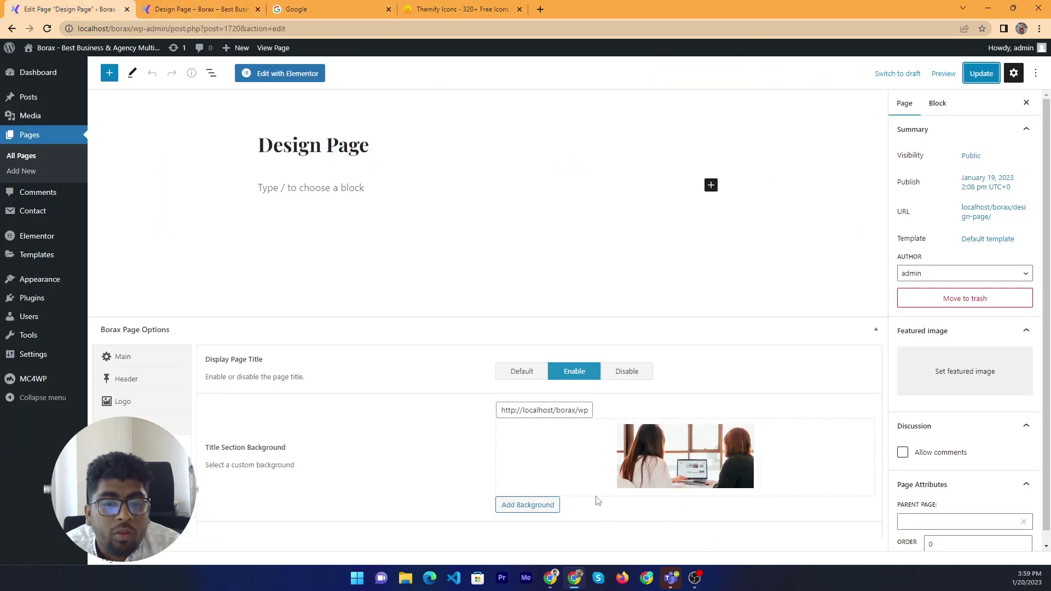
Pick blog-2-1.jpg from the Media Library as Title Section Background and click Update
left_click(553, 503)
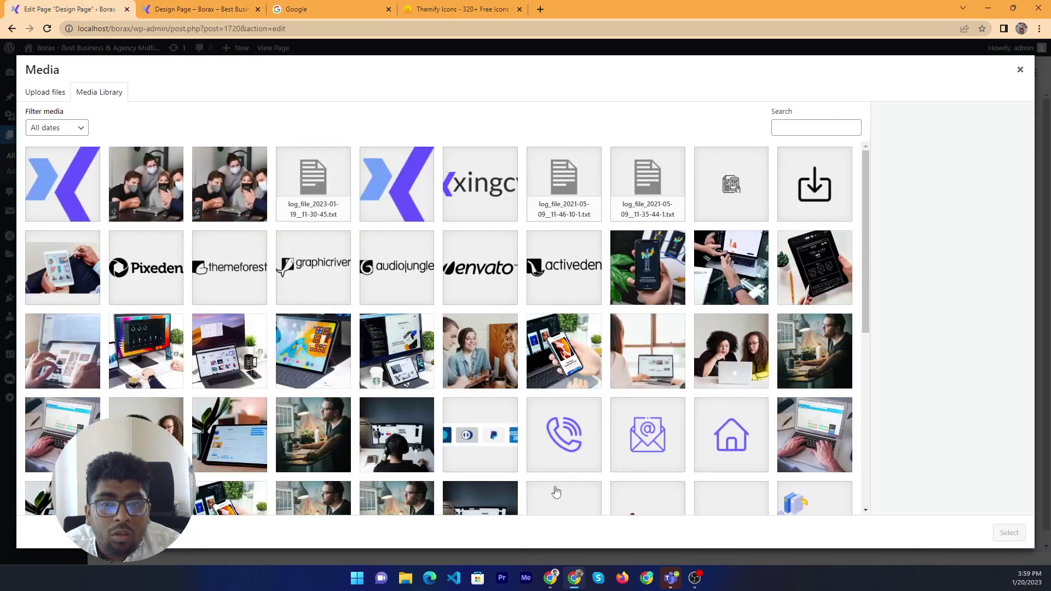
scroll(335, 465, "down", 3)
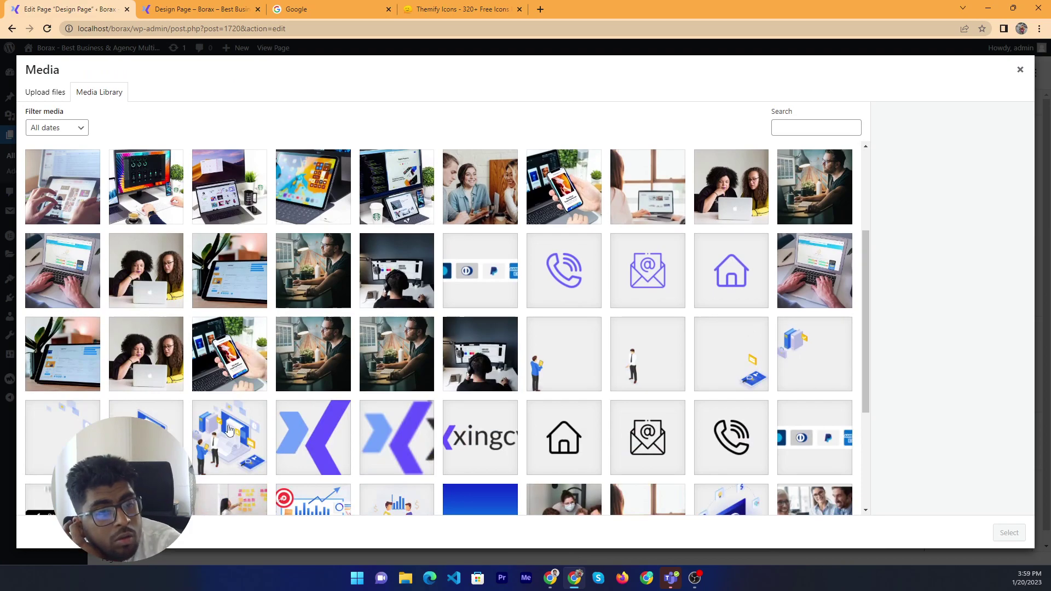
scroll(213, 430, "down", 3)
left_click(427, 445)
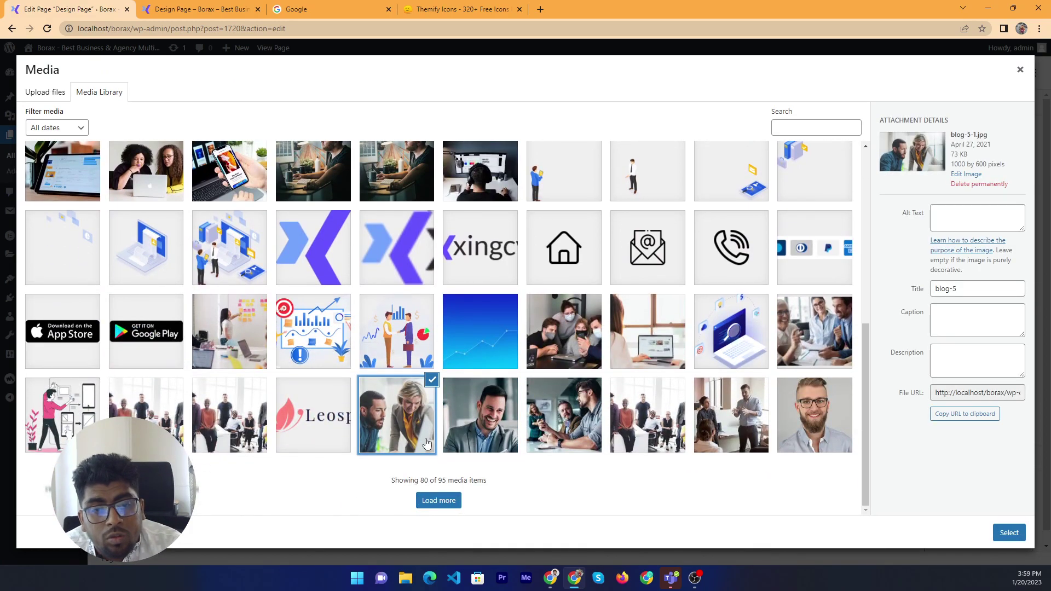
left_click(612, 432)
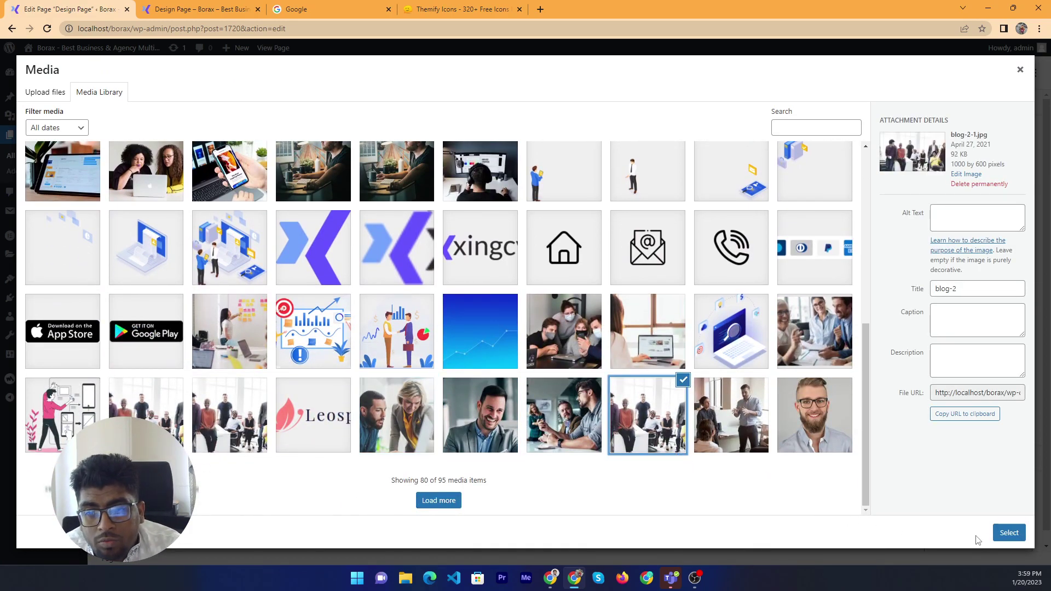
left_click(997, 534)
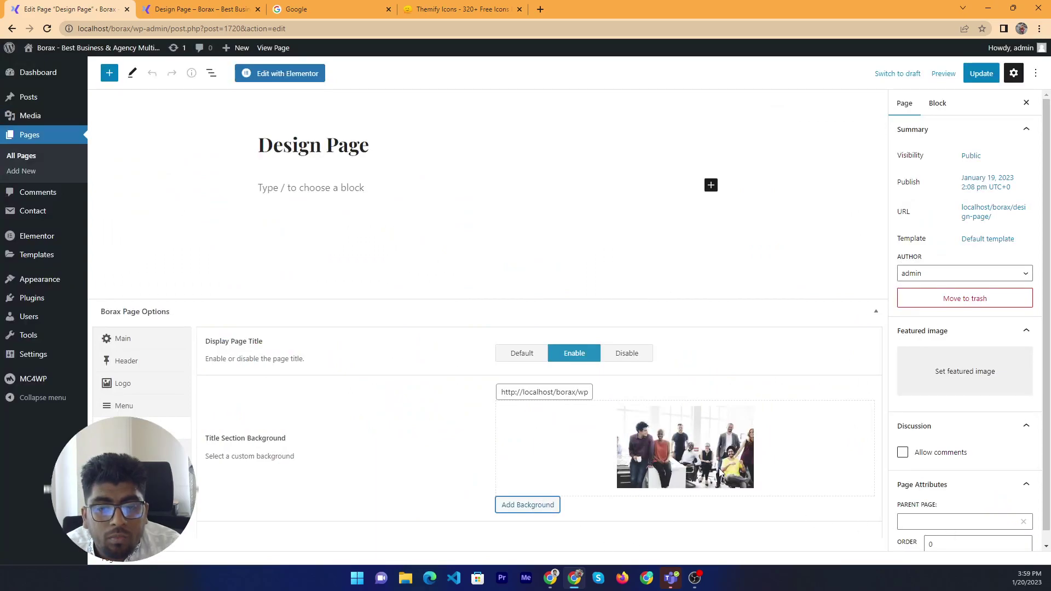
left_click(981, 74)
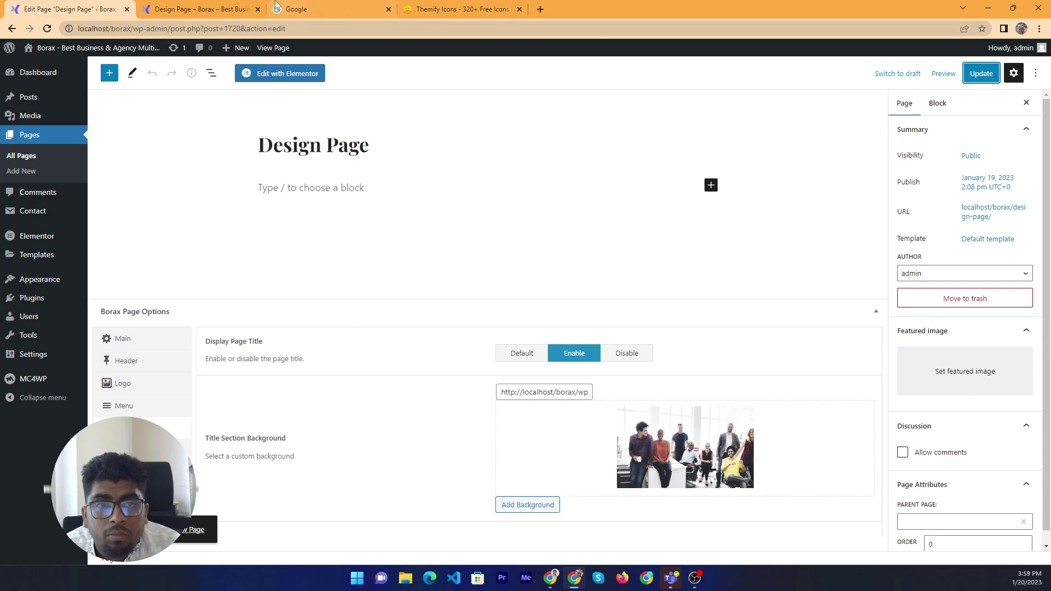
left_click(211, 7)
left_click(471, 9)
Reload the live Design Page to show the new title background
left_click(328, 8)
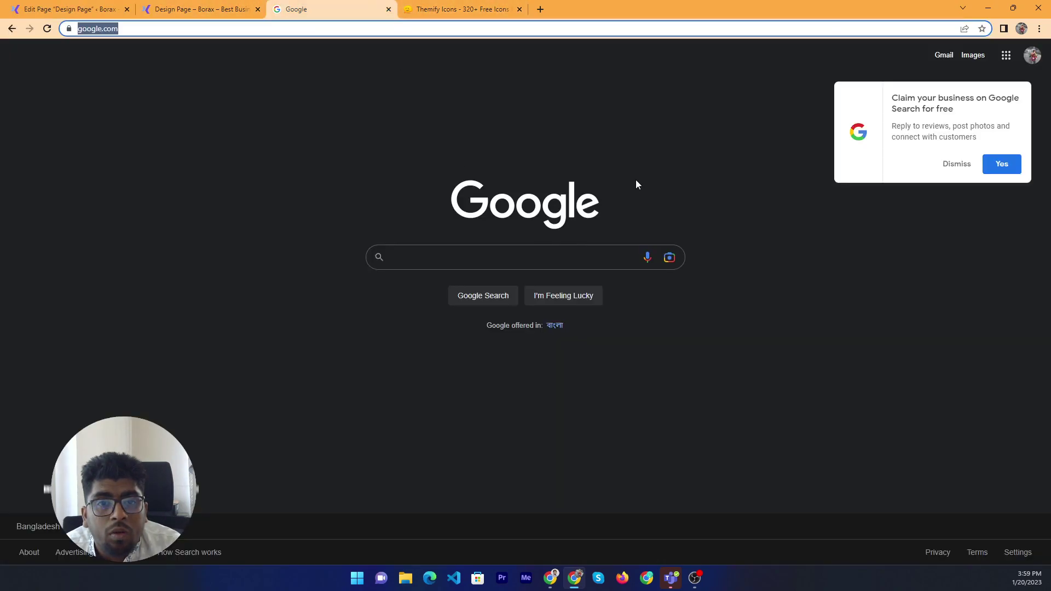
left_click(179, 11)
right_click(351, 242)
left_click(383, 271)
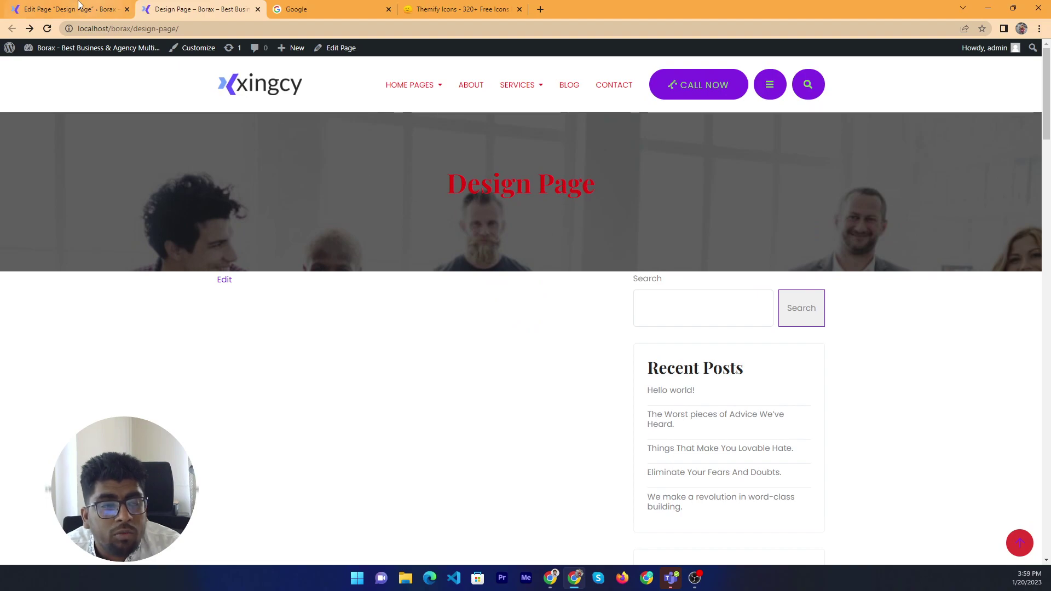
Inspect the title banner and select its section markup in developer tools
left_click(70, 9)
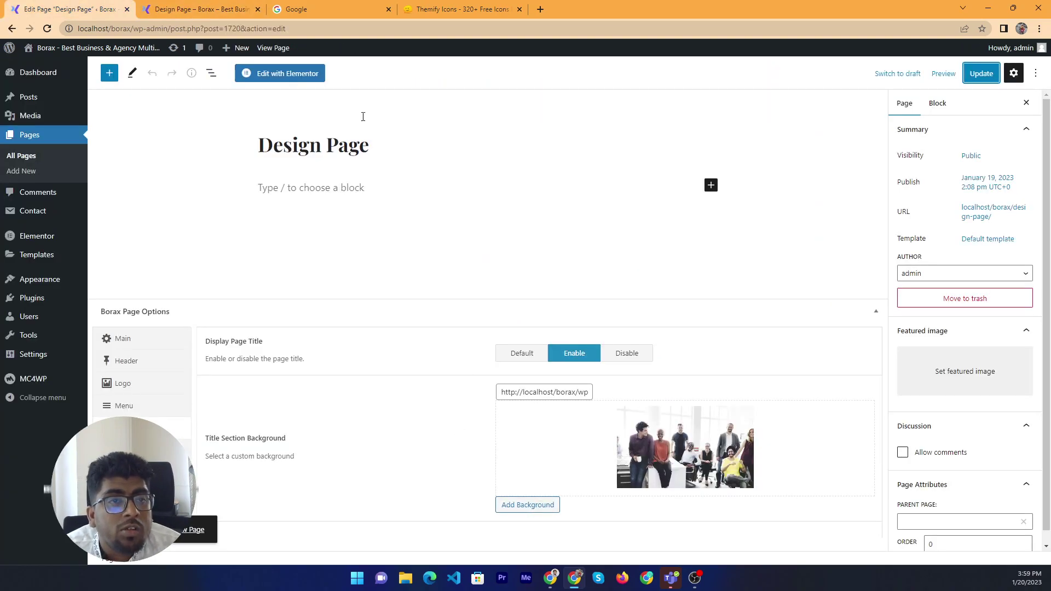
left_click(211, 9)
right_click(222, 199)
left_click(208, 214)
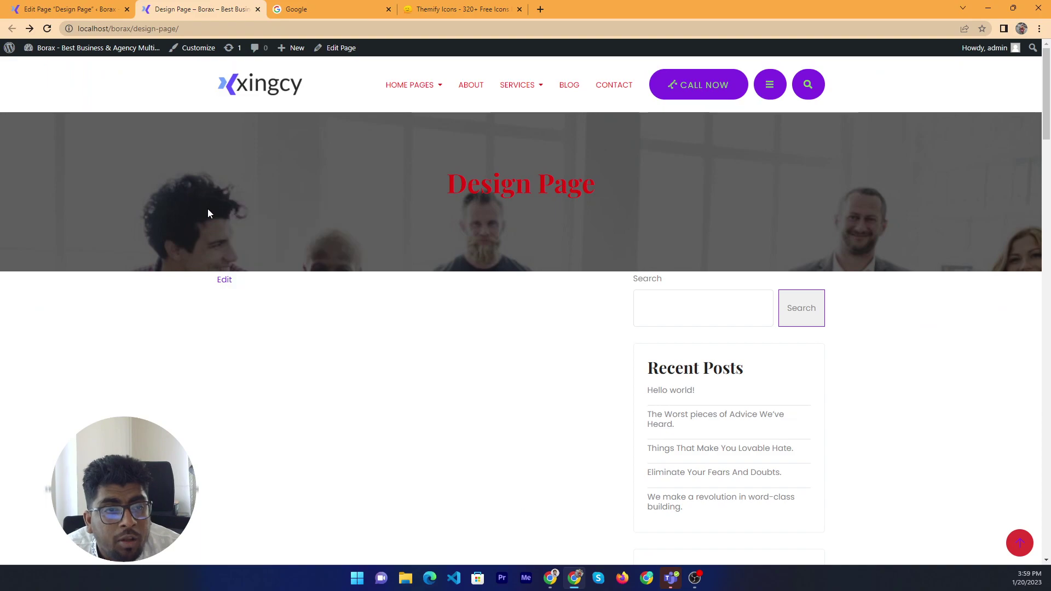
right_click(208, 214)
left_click(832, 230)
right_click(833, 230)
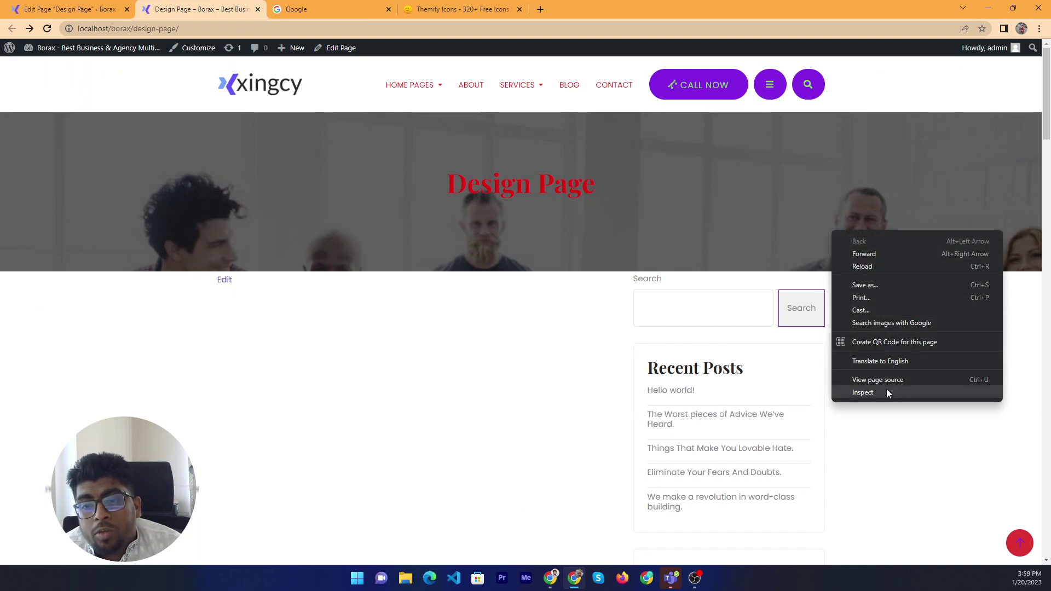
left_click(886, 392)
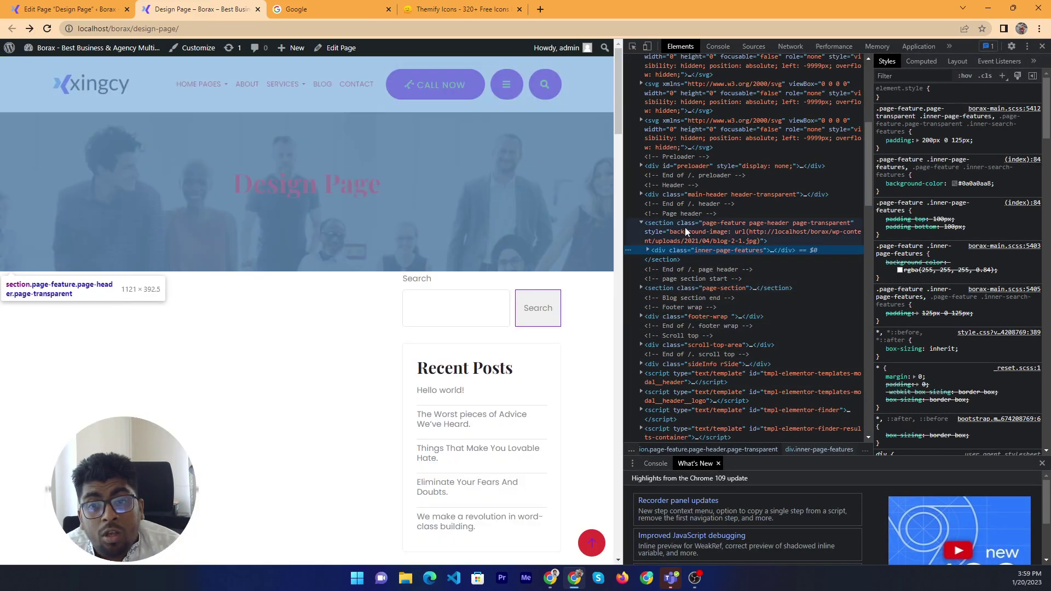
left_click(688, 227)
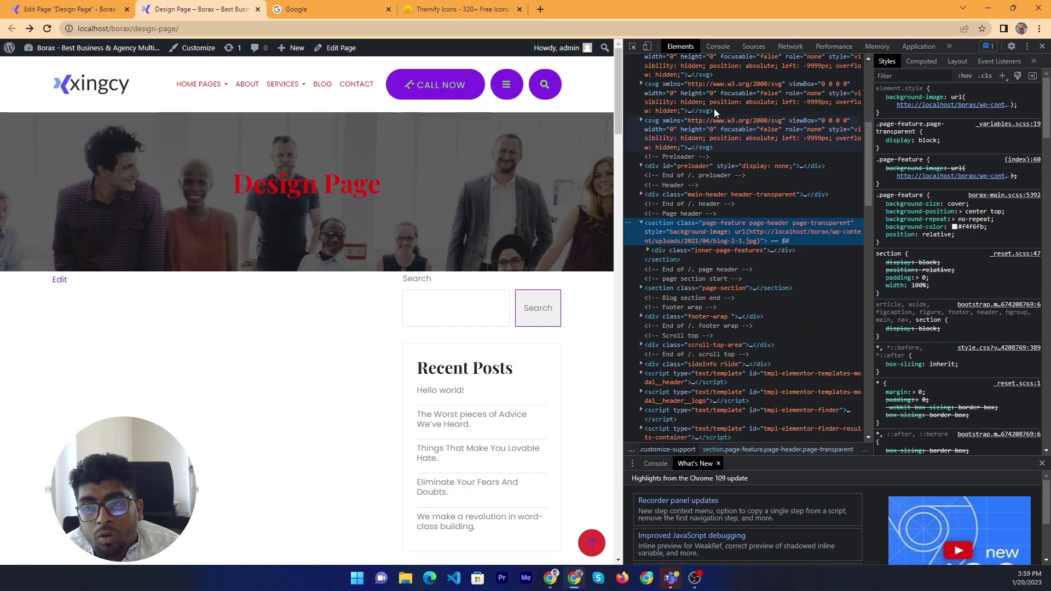
Dock the developer tools at the bottom and close the console drawer
left_click(1028, 47)
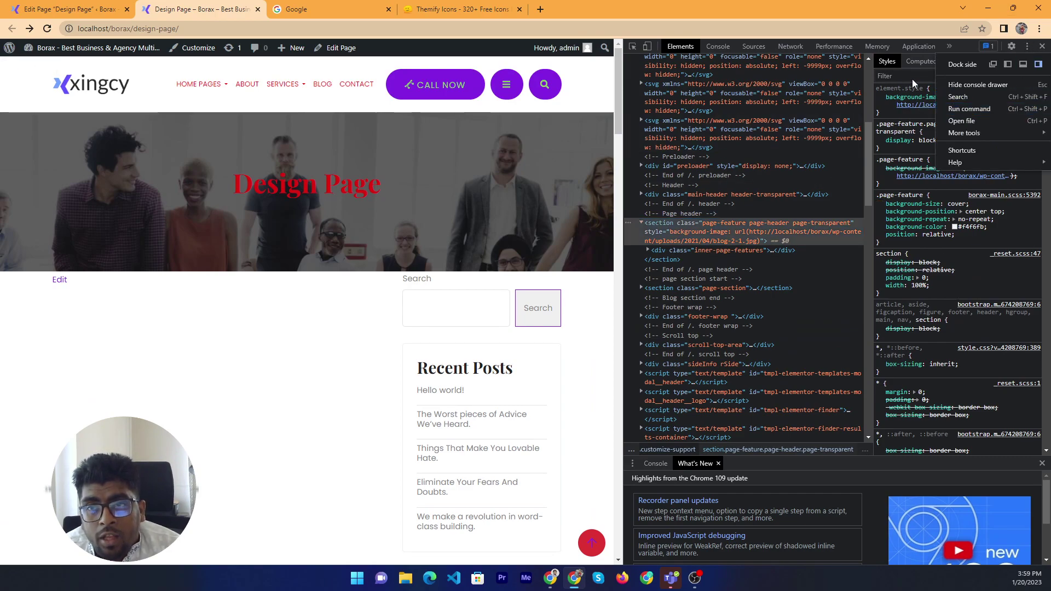
left_click(913, 83)
left_click(1028, 47)
left_click(1023, 64)
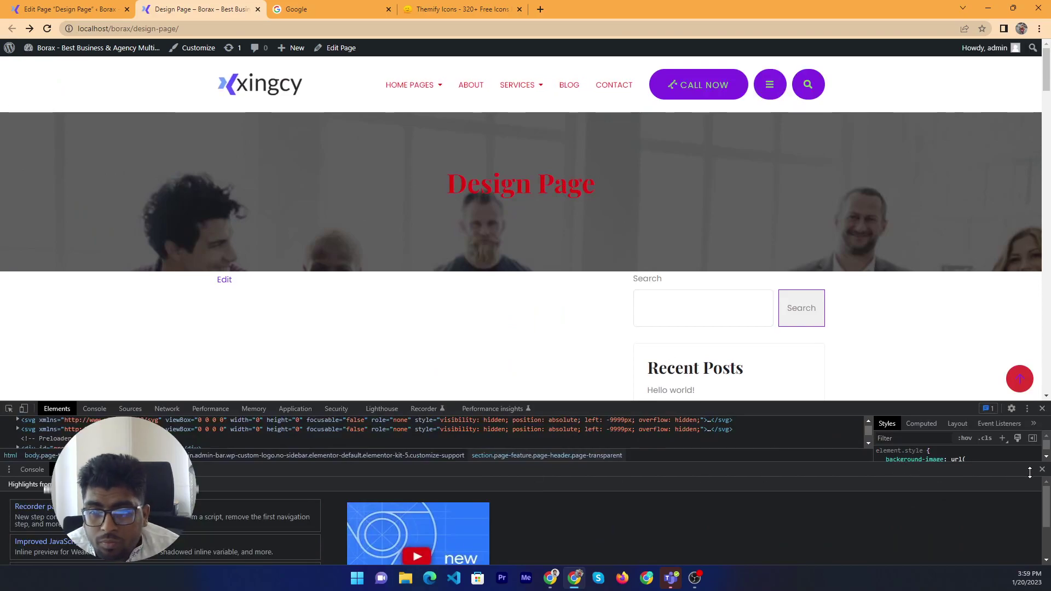
left_click_drag(1030, 472, 1030, 561)
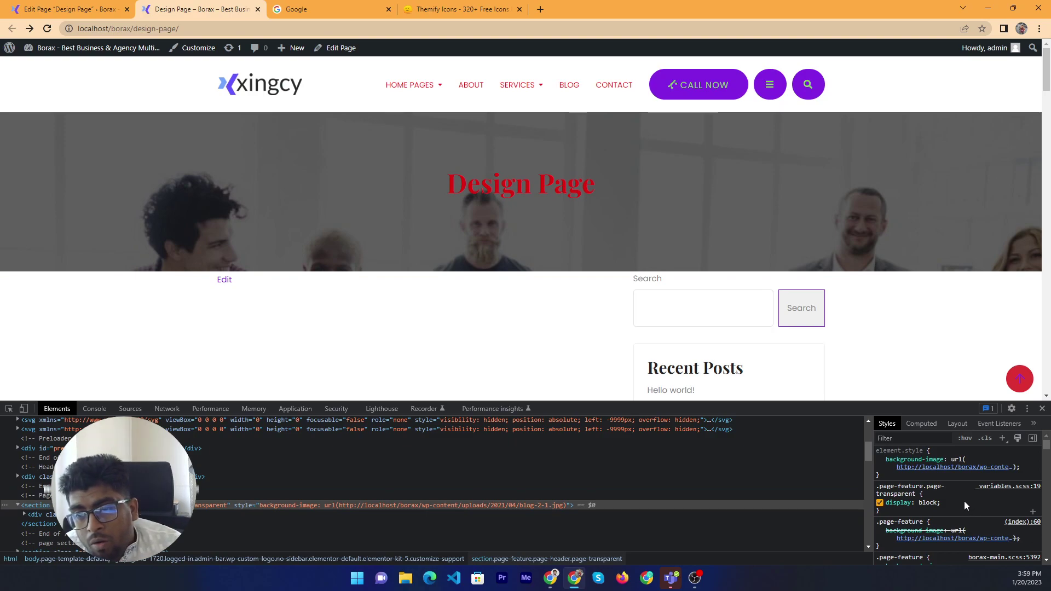
Add background-position: center to the .page-feature.page-transparent rule and copy the rule
left_click(978, 510)
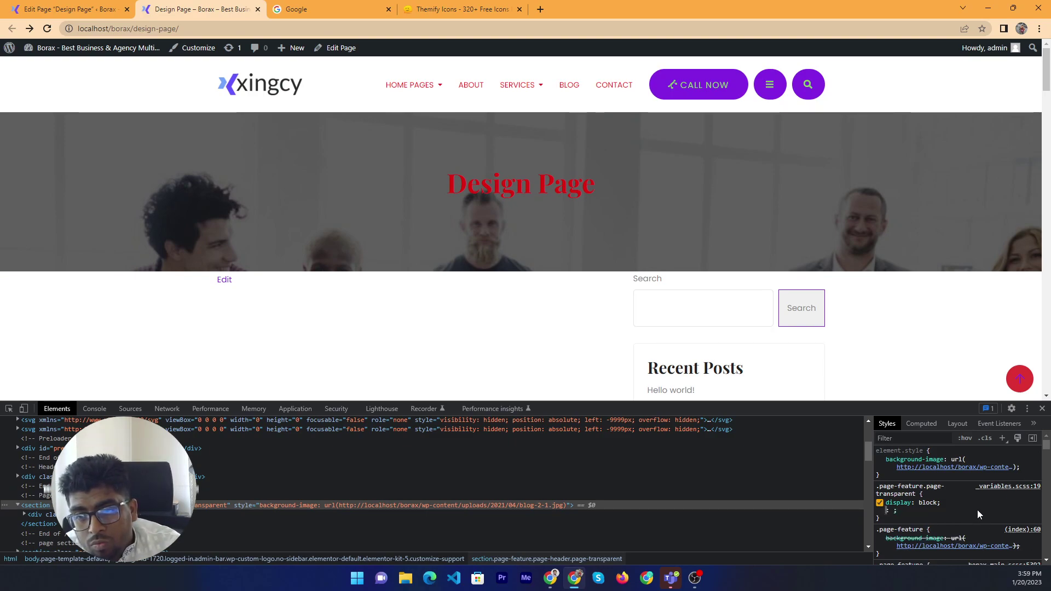
type("ba")
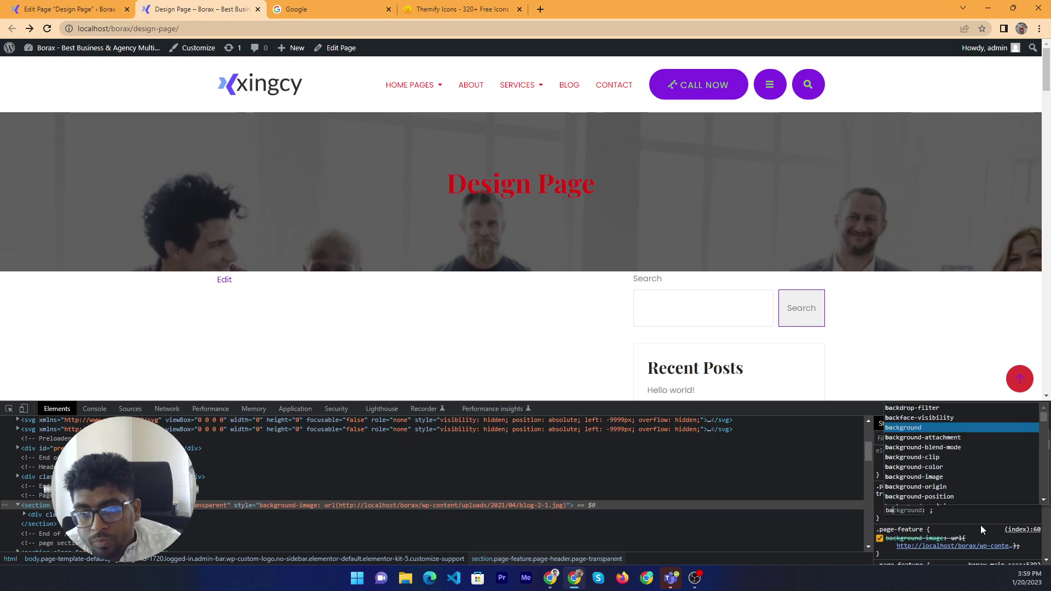
type("ckground-position")
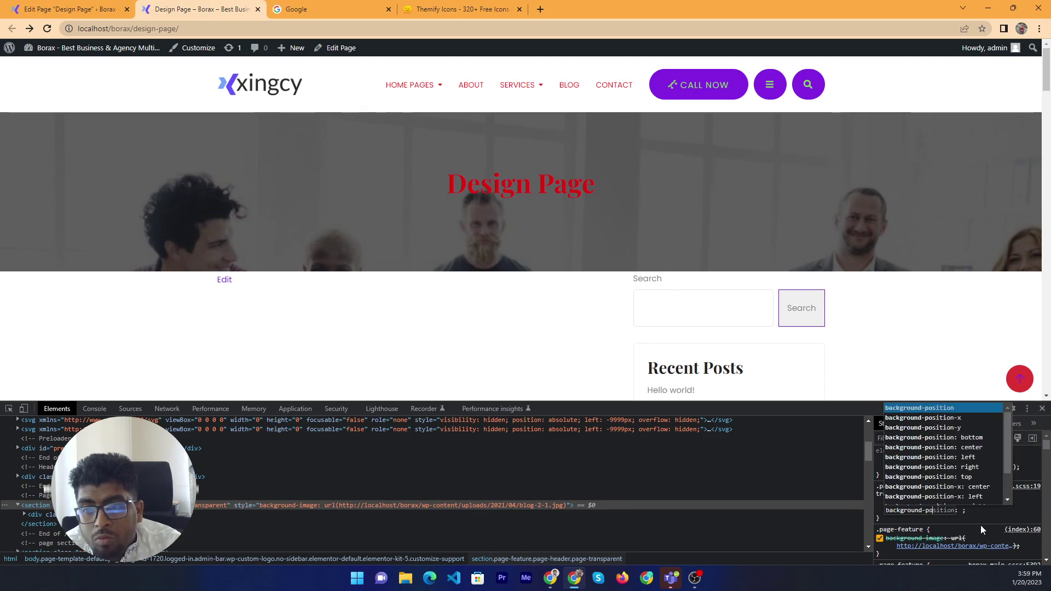
key("Tab")
type("c")
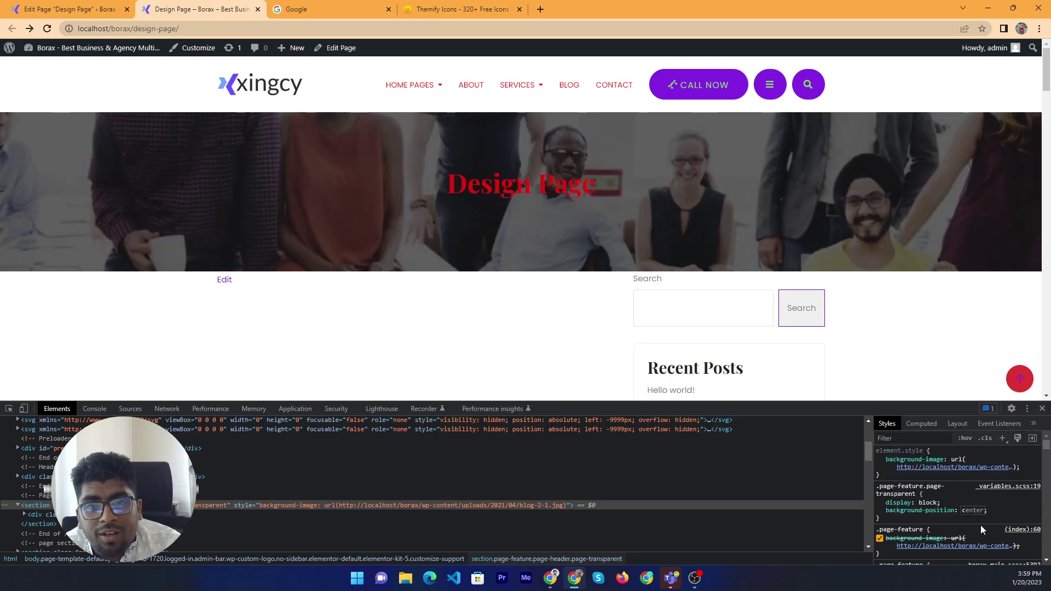
key("Return")
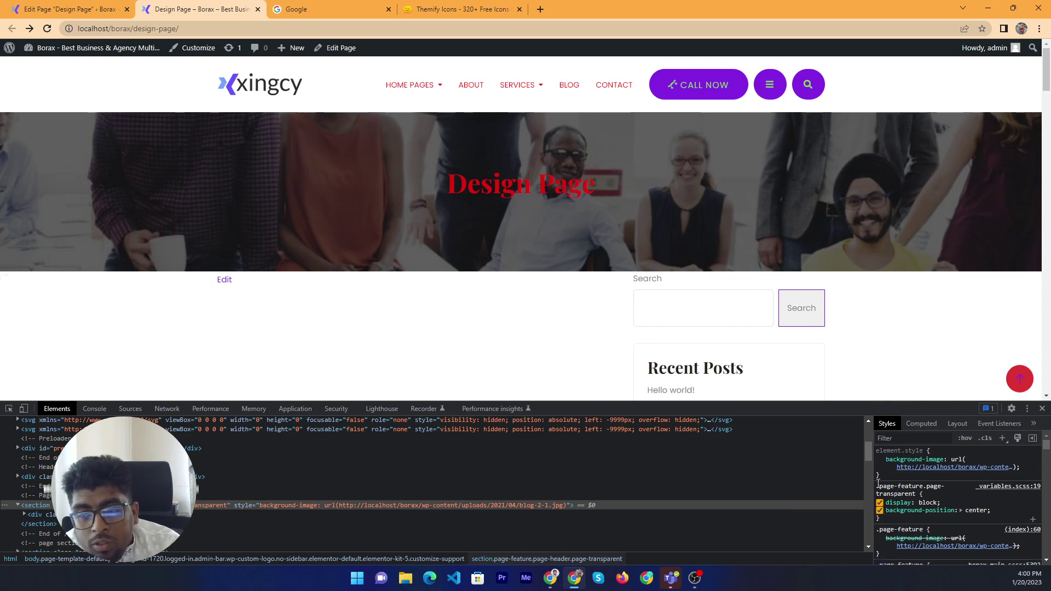
right_click(879, 484)
key("Escape")
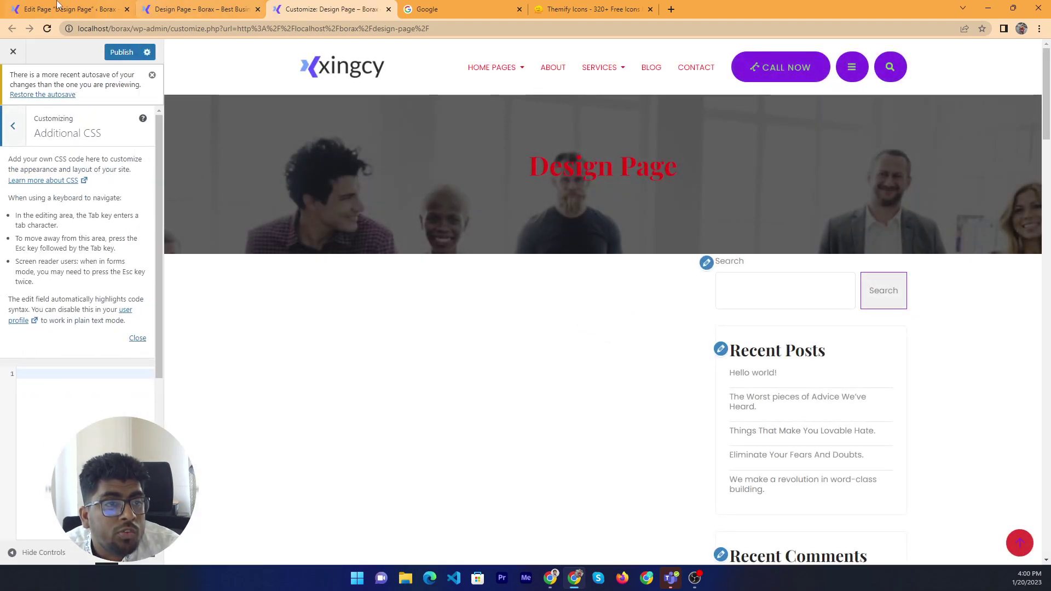
Paste the background-position: center rule into Additional CSS, publish, and return to the page editor
left_click(137, 339)
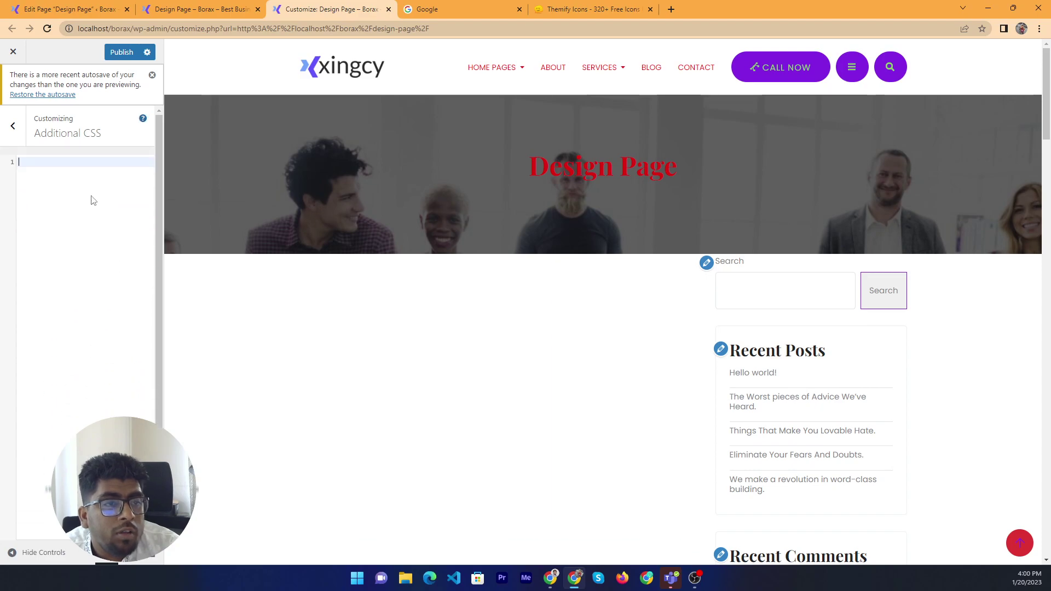
type(".page-feature.page-transparent {     display: block;     background-position: center; }")
left_click(122, 52)
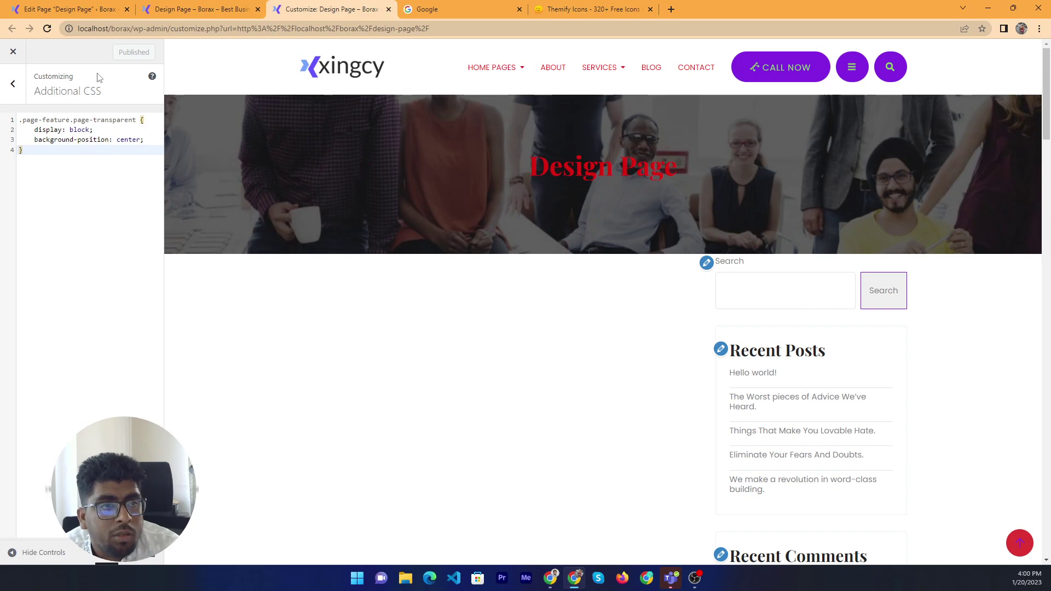
left_click(71, 9)
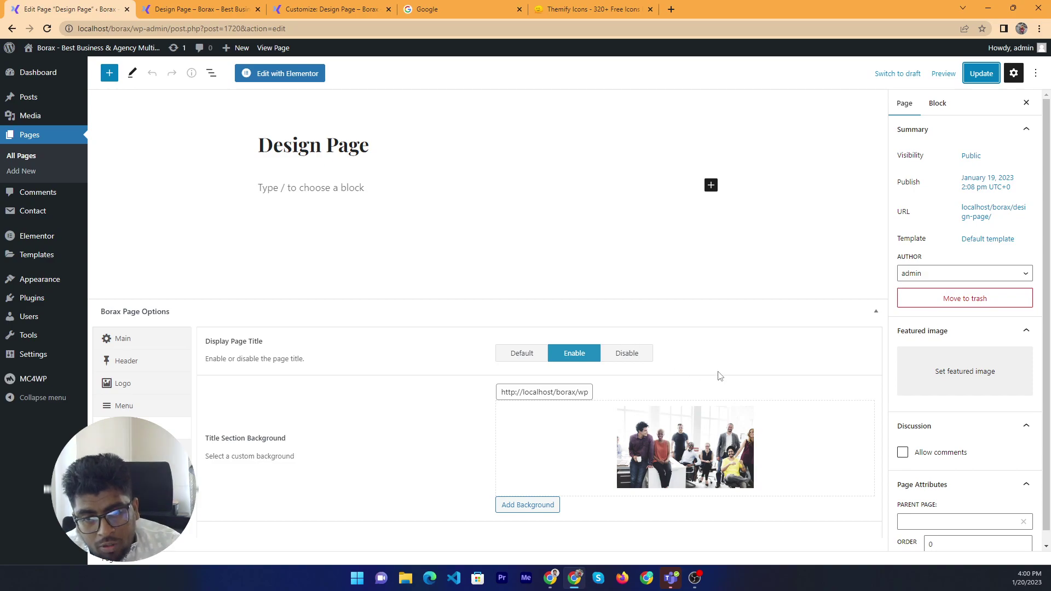
scroll(908, 388, "down", 1)
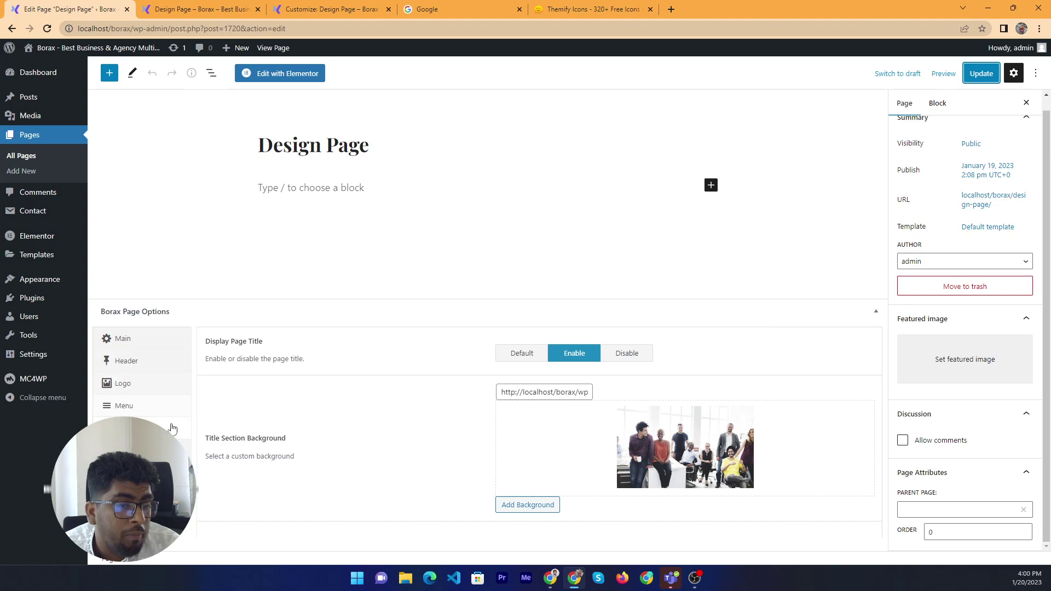
Show the Breadcrumbs settings and check the live page title before changes
left_click(126, 428)
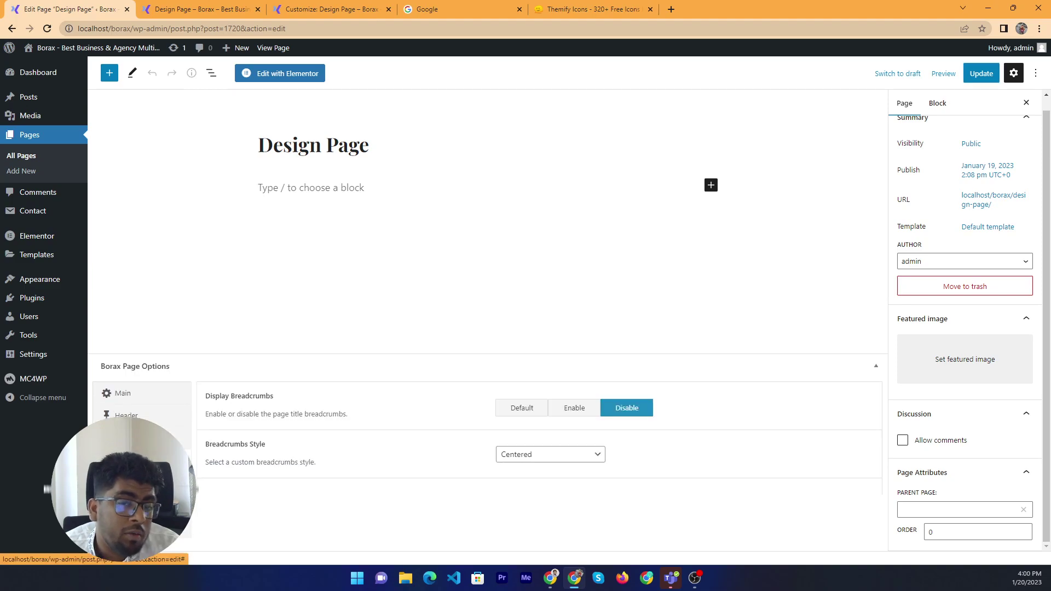
left_click(332, 9)
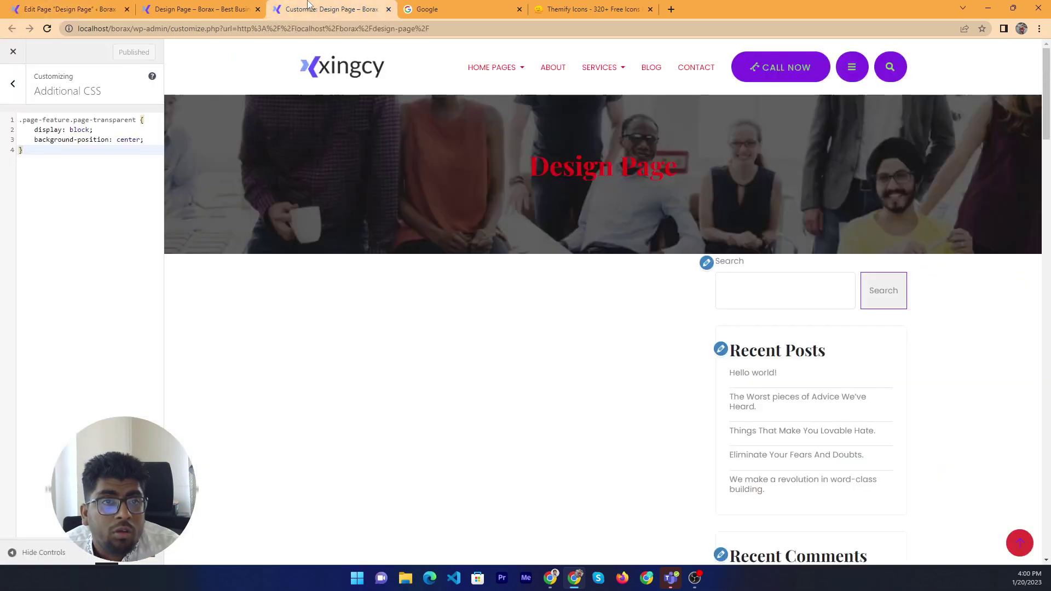
left_click(202, 9)
left_click_drag(598, 186, 285, 202)
left_click(552, 244)
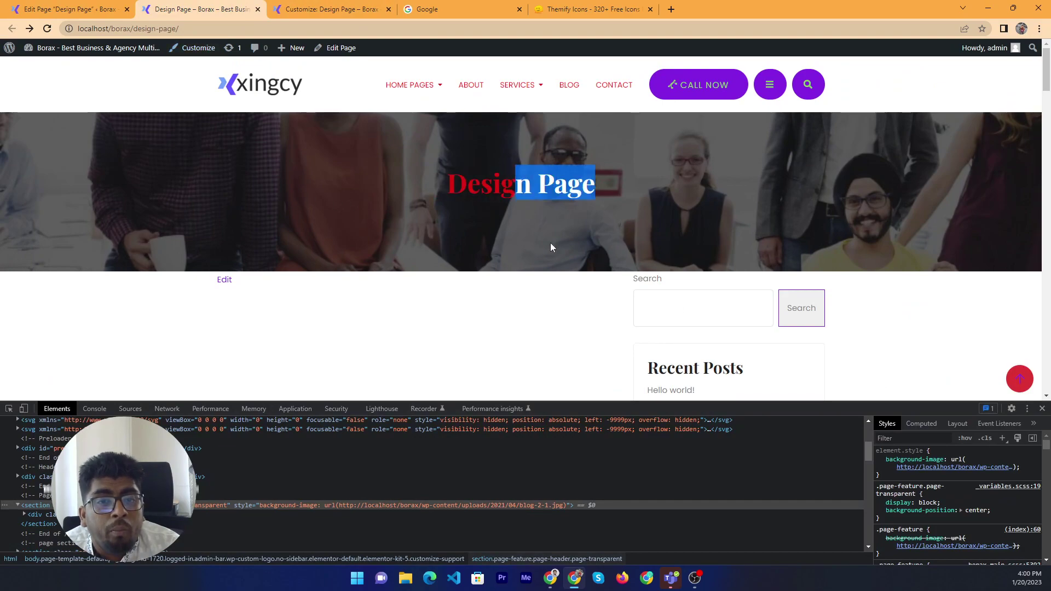
right_click(486, 315)
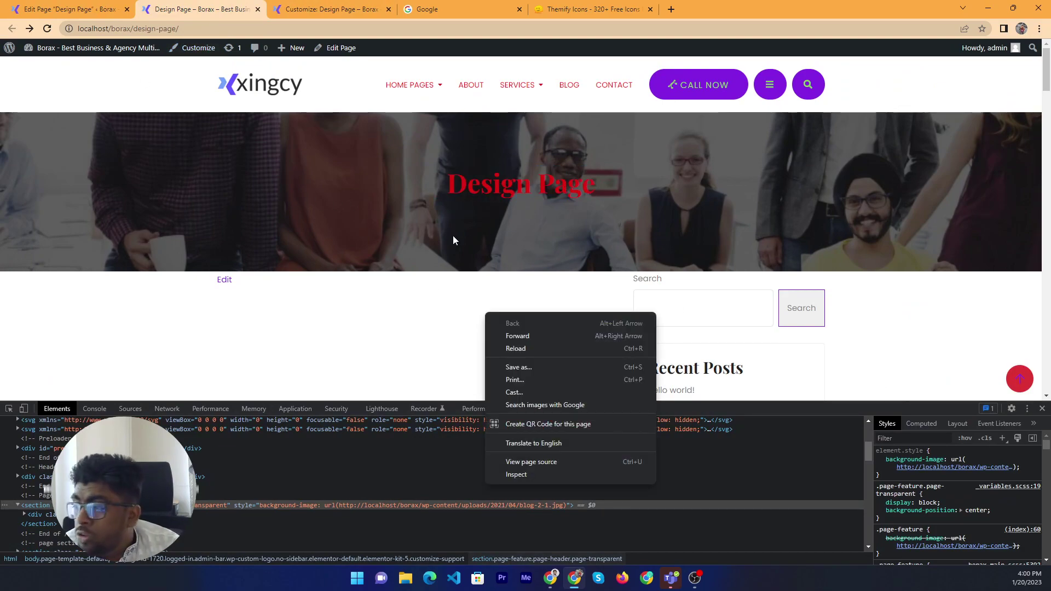
left_click(30, 5)
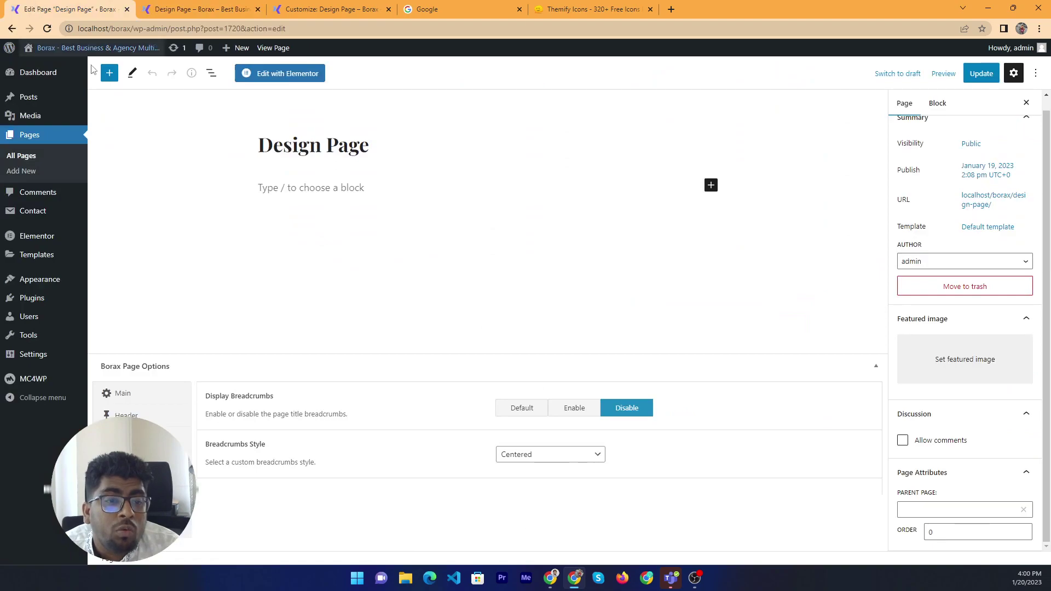
Set Display Breadcrumbs to Enable, update, and open a fresh copy of the live page
left_click(580, 415)
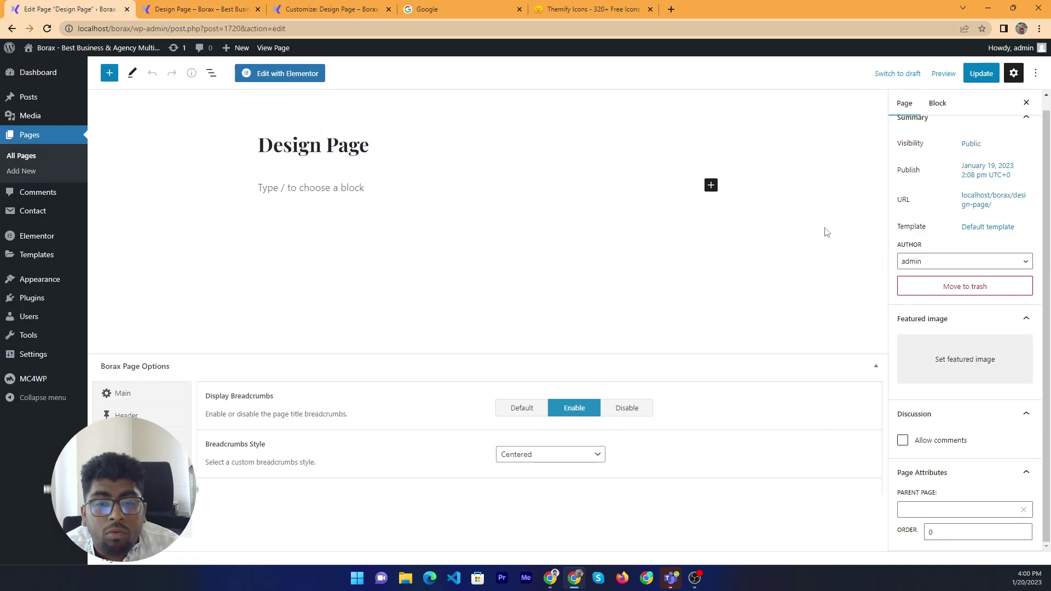
left_click(981, 74)
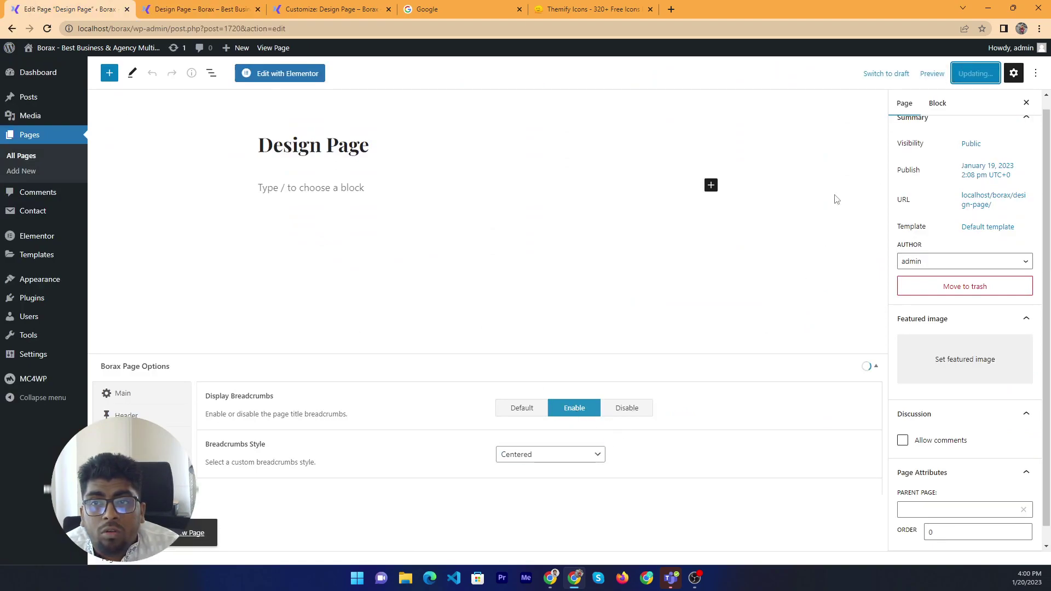
left_click(264, 8)
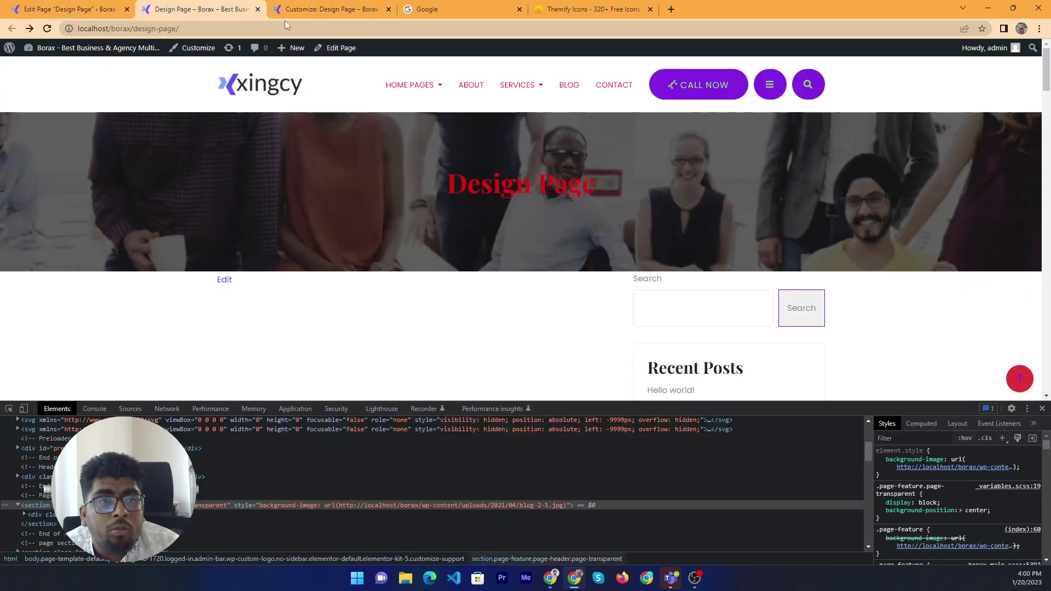
right_click(329, 213)
left_click(85, 64)
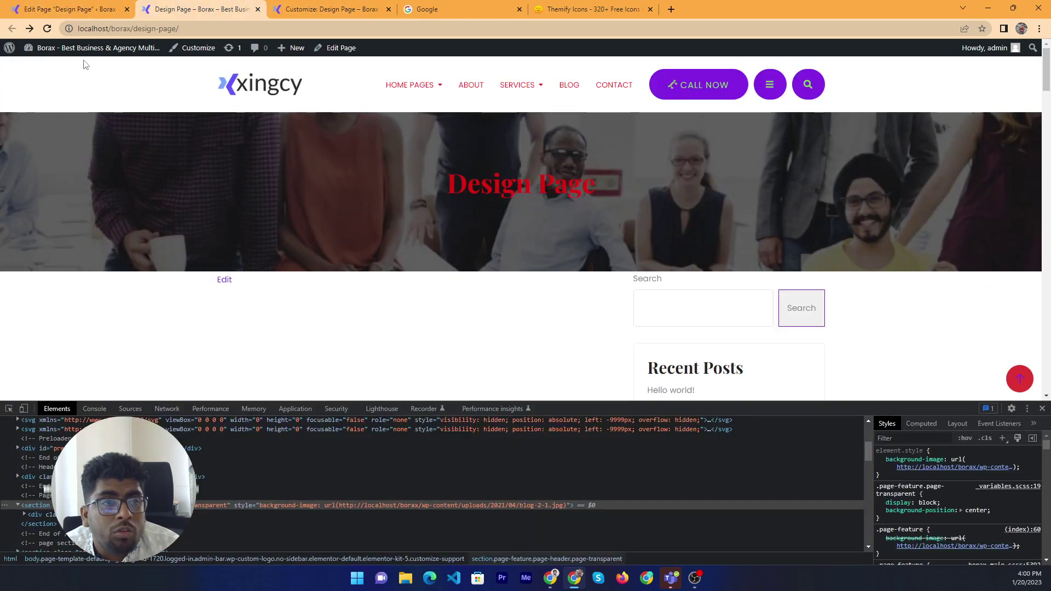
left_click_drag(62, 29, 328, 10)
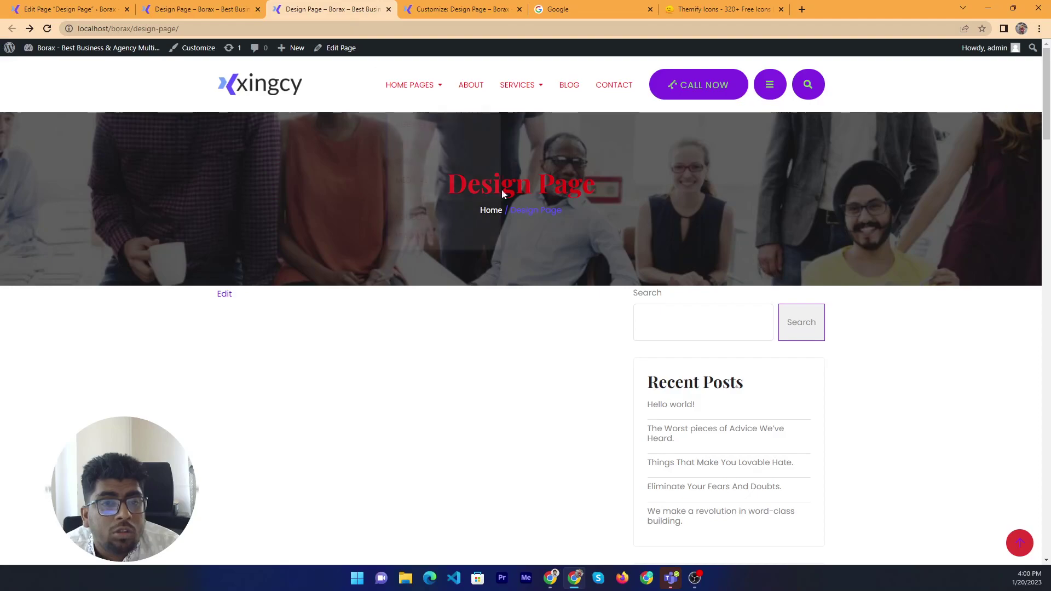
Compare the live views to confirm the Home / Design Page breadcrumb under the title
left_click(208, 9)
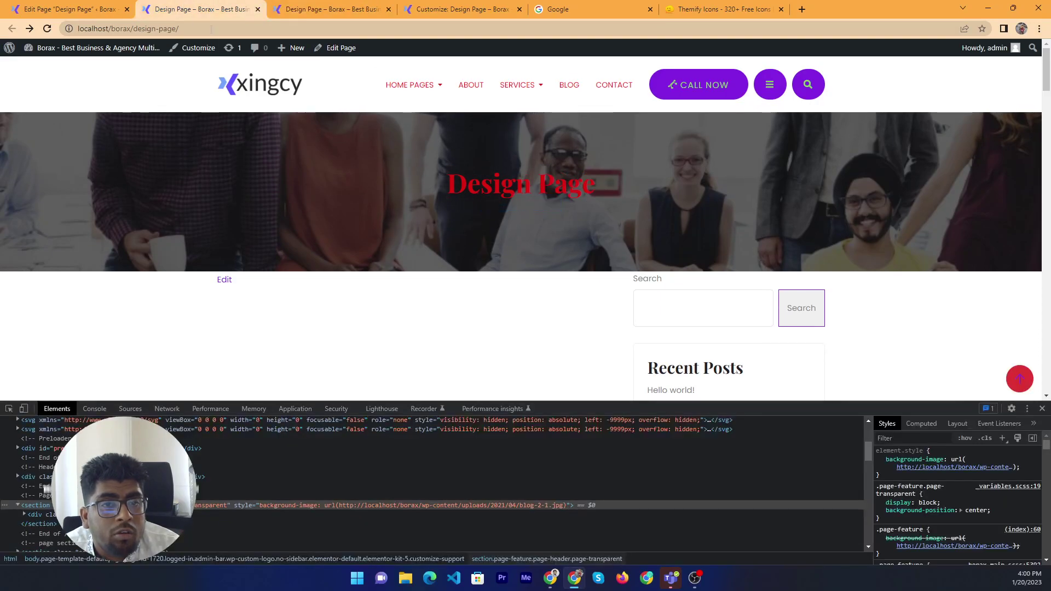
left_click_drag(629, 215, 388, 199)
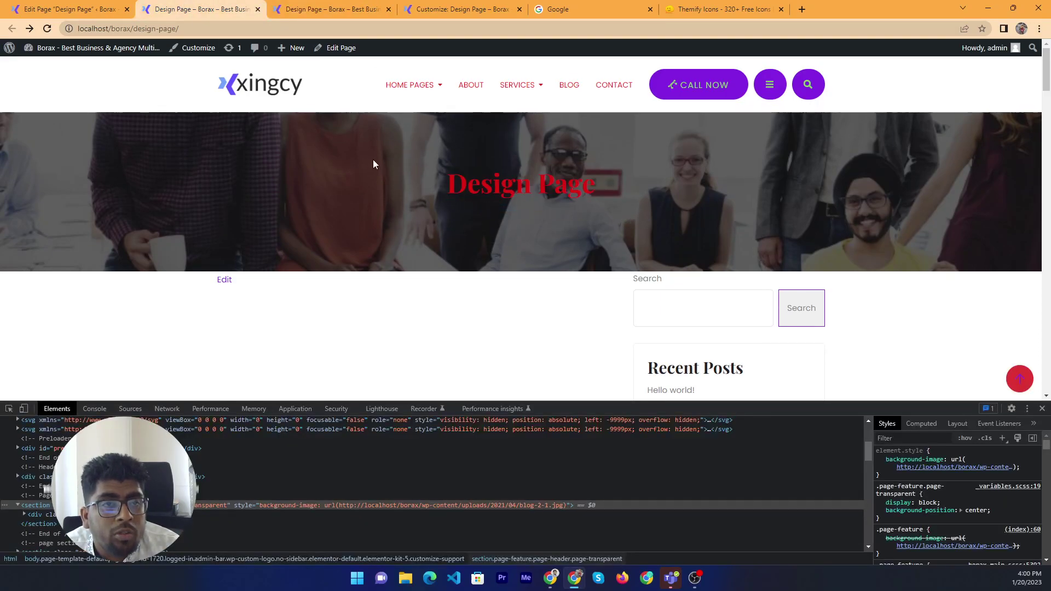
left_click(333, 8)
left_click(728, 256)
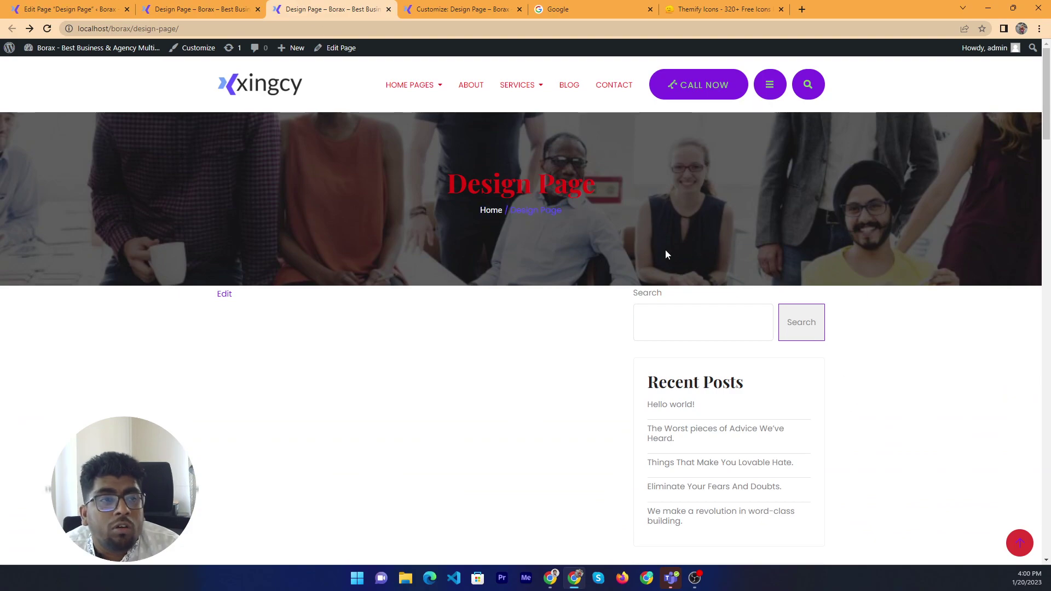
left_click(50, 7)
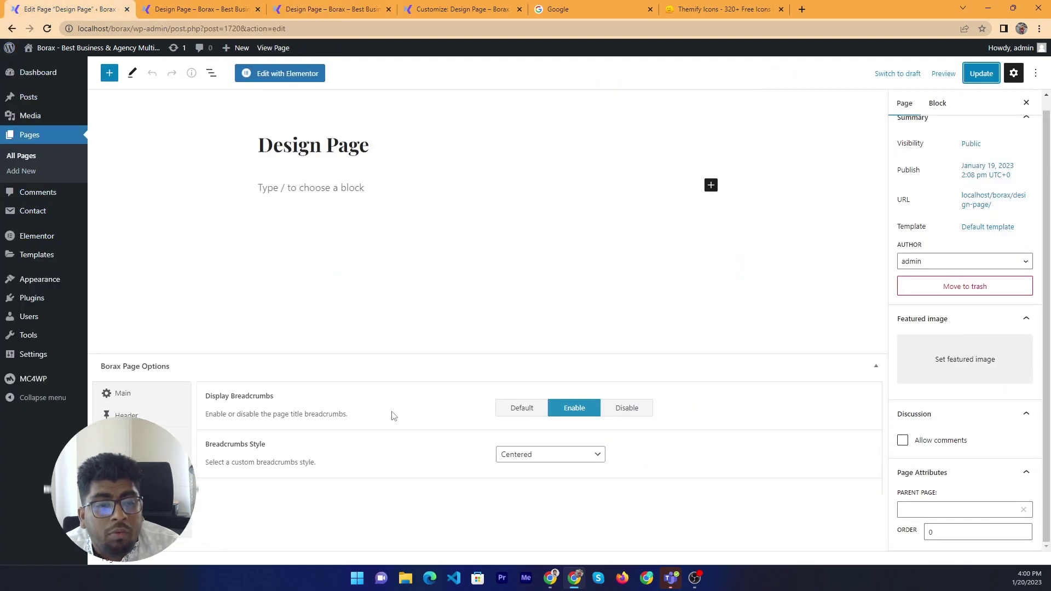
left_click(325, 10)
left_click_drag(645, 221, 429, 181)
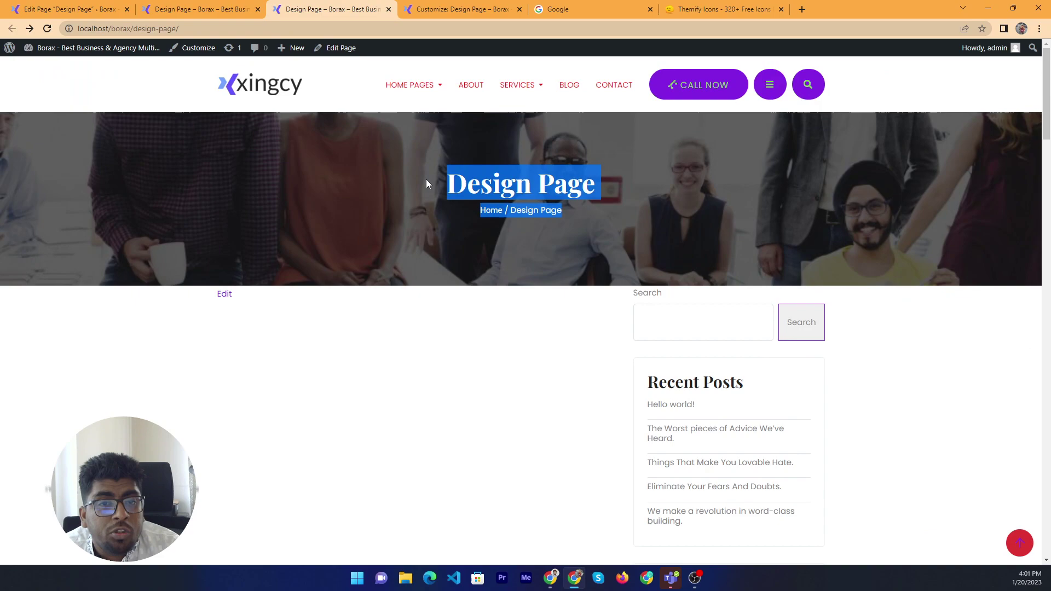
left_click(60, 8)
Set Breadcrumbs Style to Left Style, update, and reload the live page to check
left_click(557, 460)
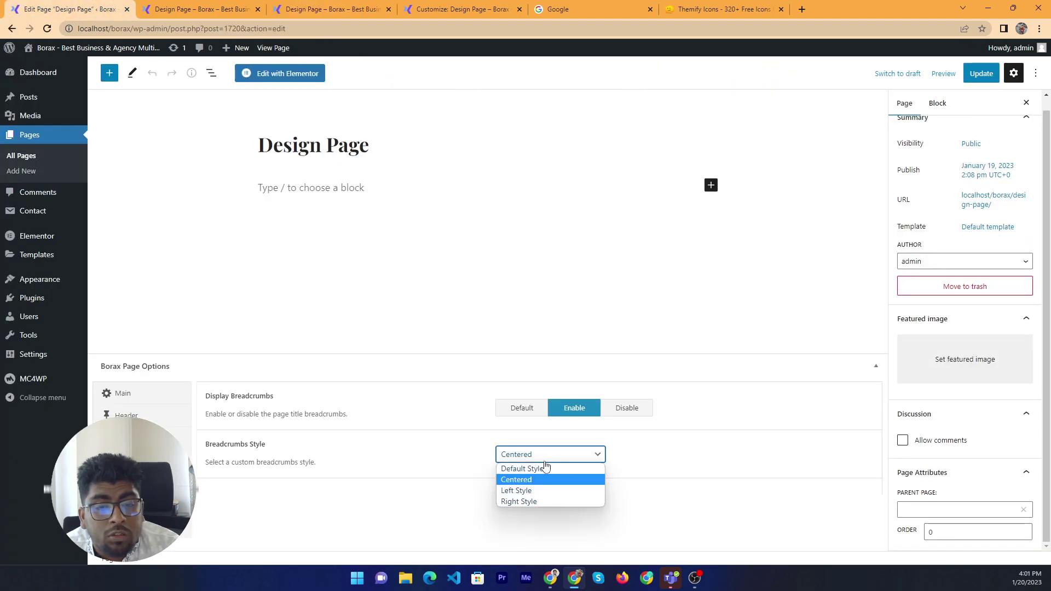
left_click(541, 491)
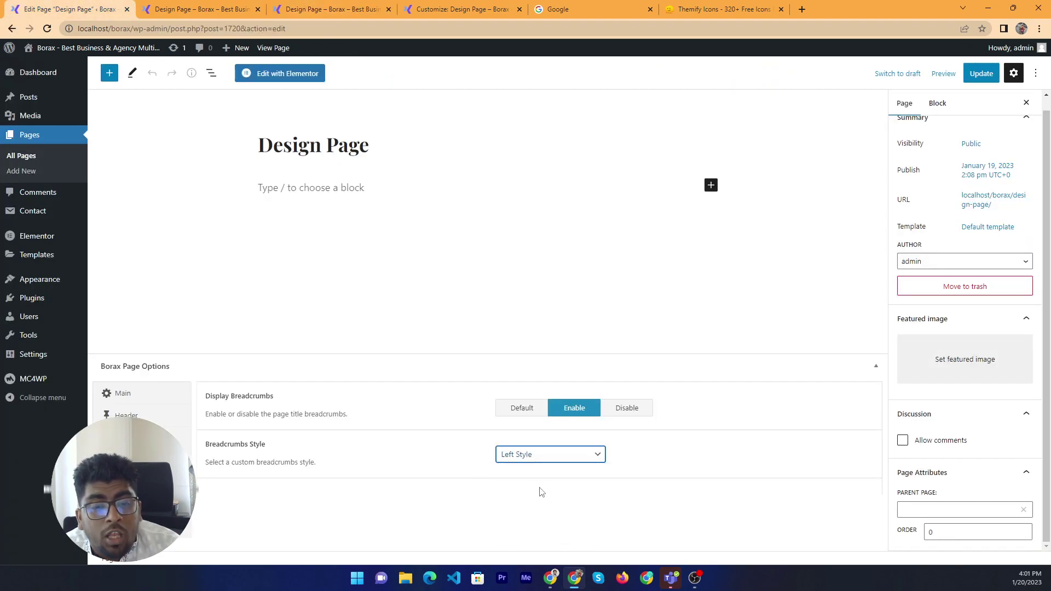
left_click(981, 74)
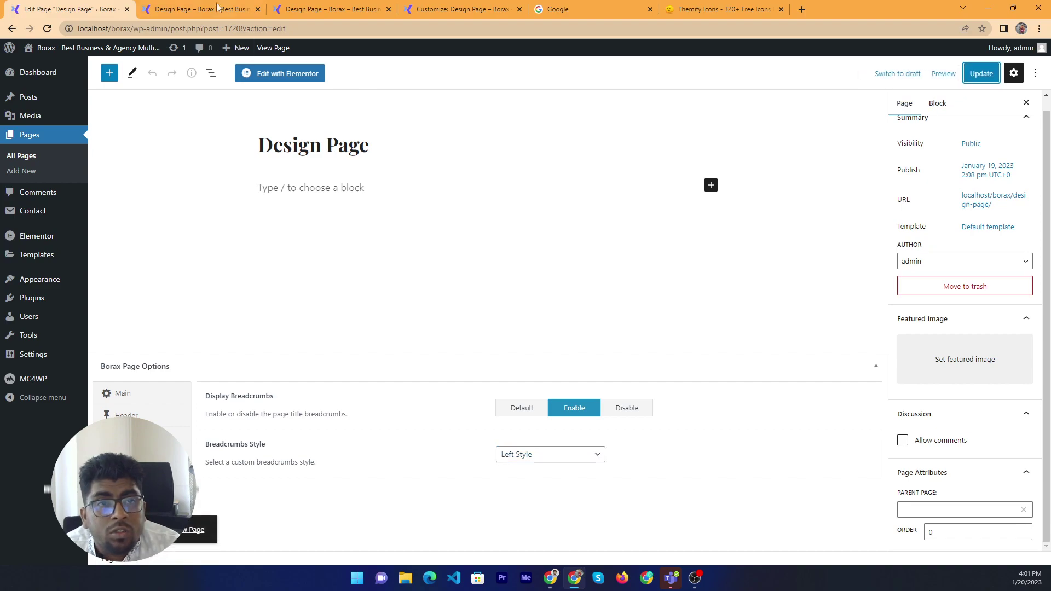
left_click(200, 9)
right_click(299, 212)
left_click(361, 245)
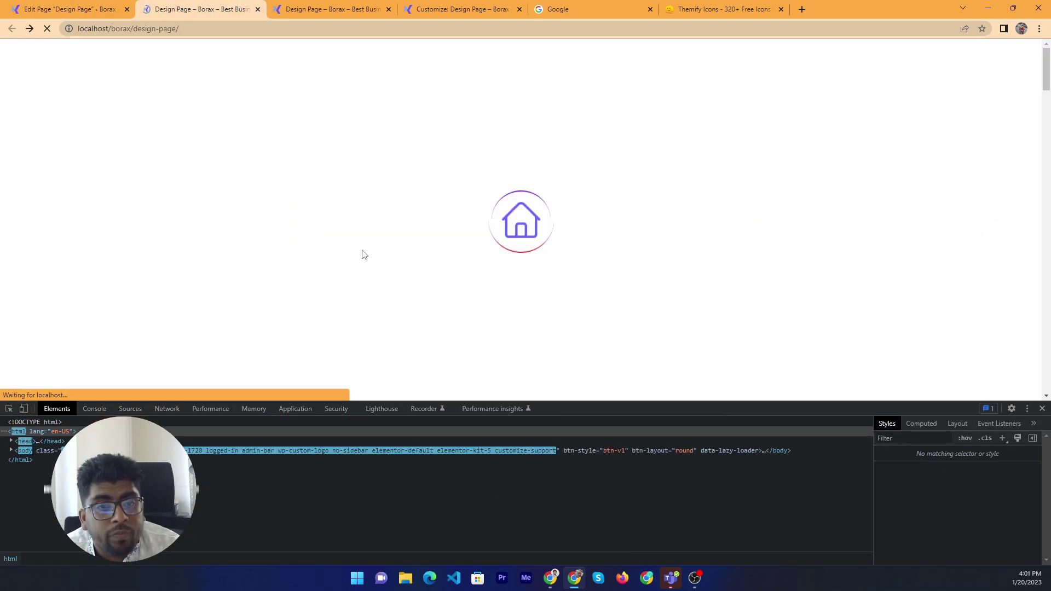
left_click_drag(340, 212, 178, 180)
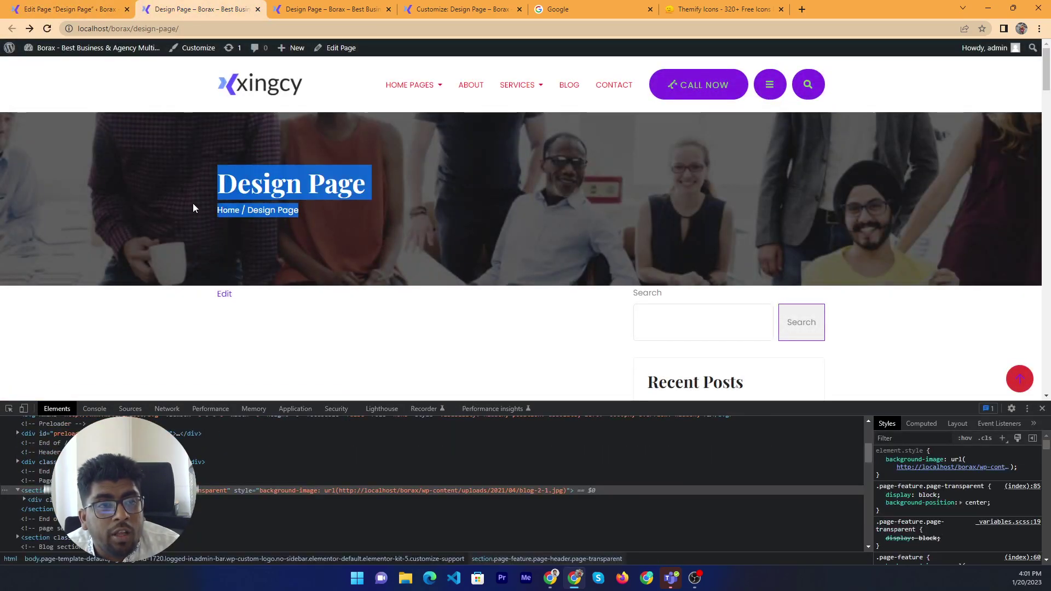
left_click(78, 7)
Change Breadcrumbs Style to Right Style, update, and reload the live page
left_click(568, 455)
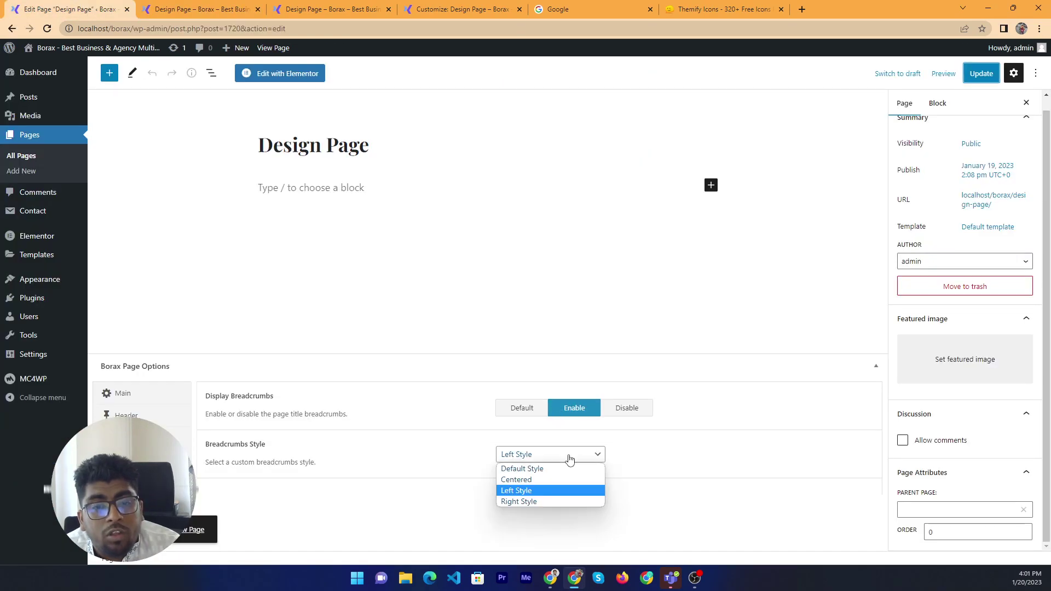
left_click(548, 500)
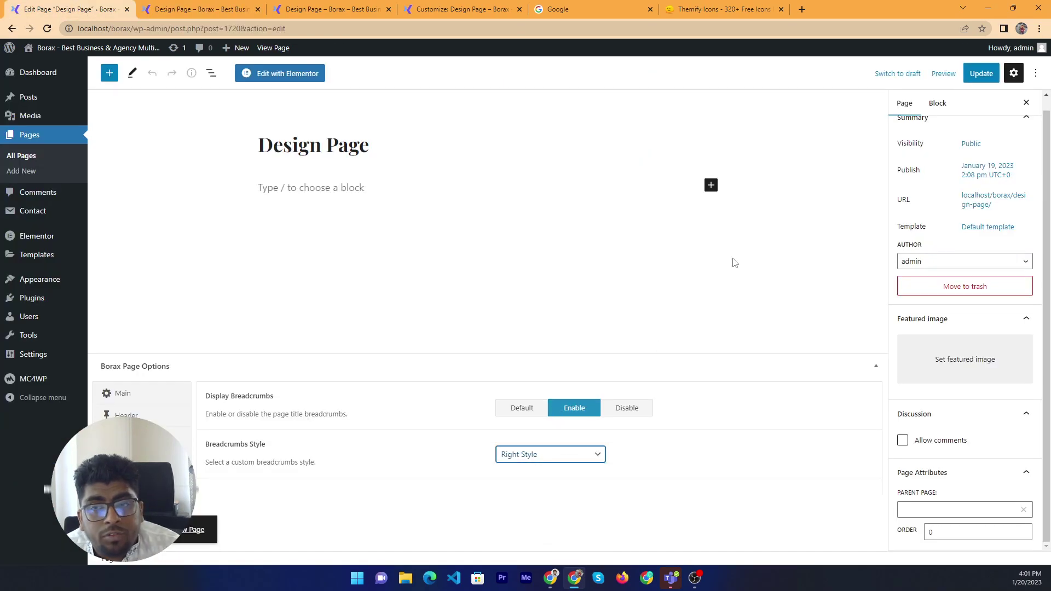
left_click(980, 75)
left_click(200, 8)
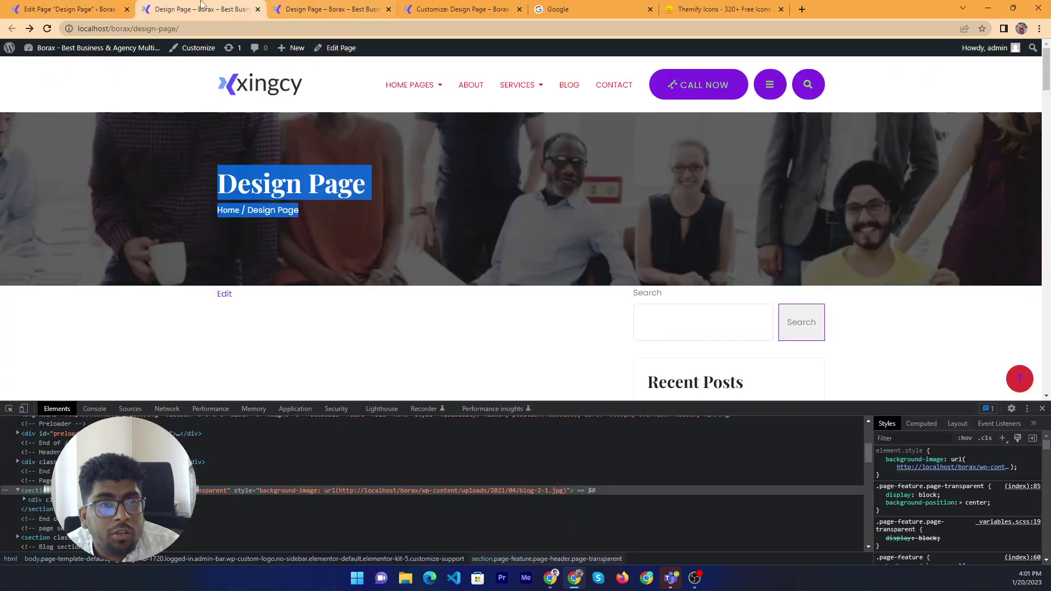
right_click(530, 207)
key("Escape")
left_click(437, 200)
right_click(437, 199)
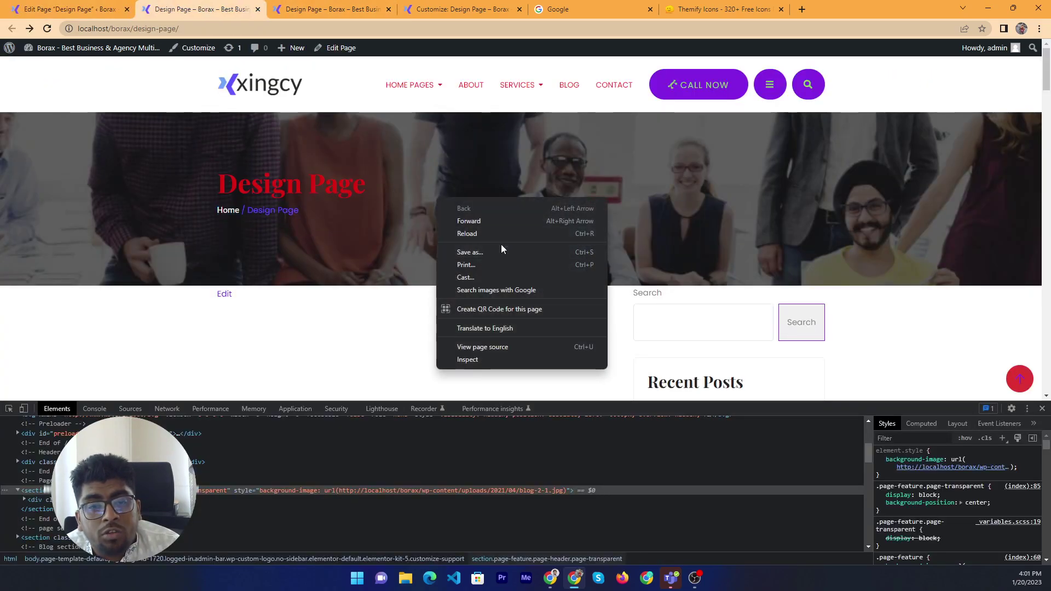
left_click(467, 233)
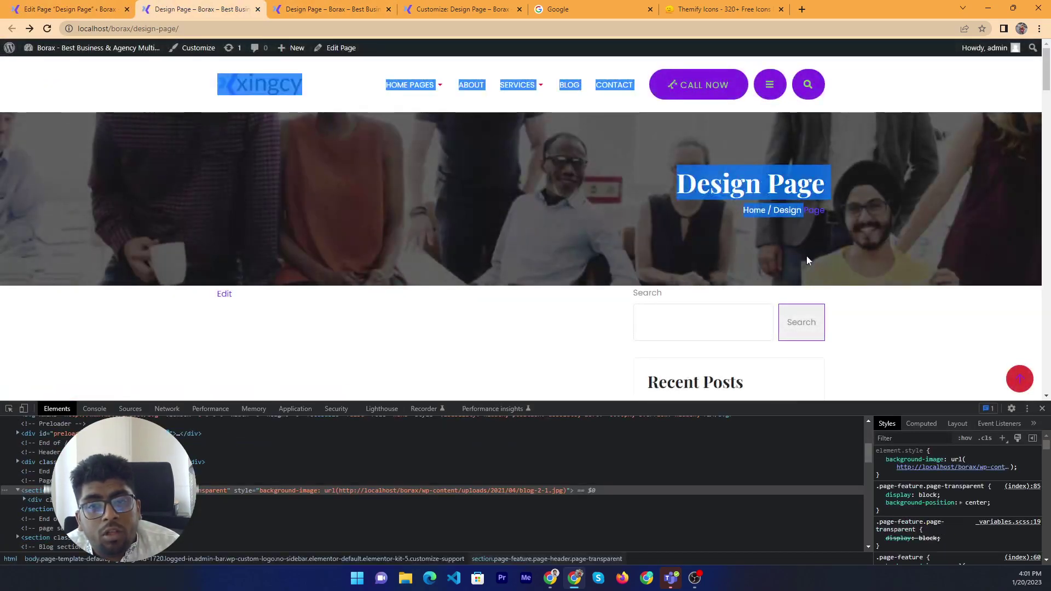
left_click(419, 174)
left_click(69, 9)
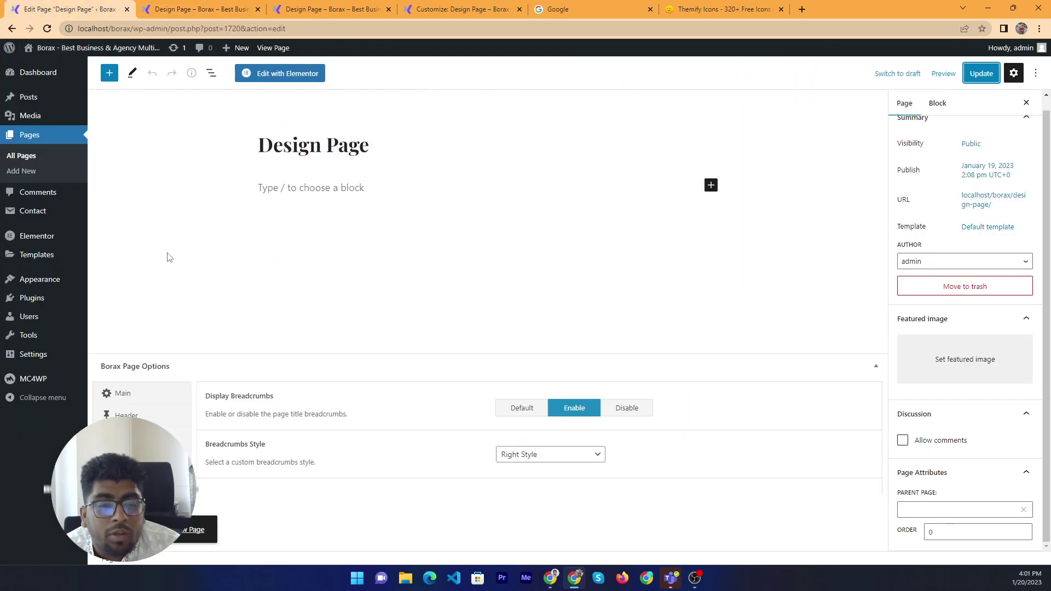
Close DevTools on the live page, then show the Main page options with Content Layout and Sidebar at Default
left_click(193, 544)
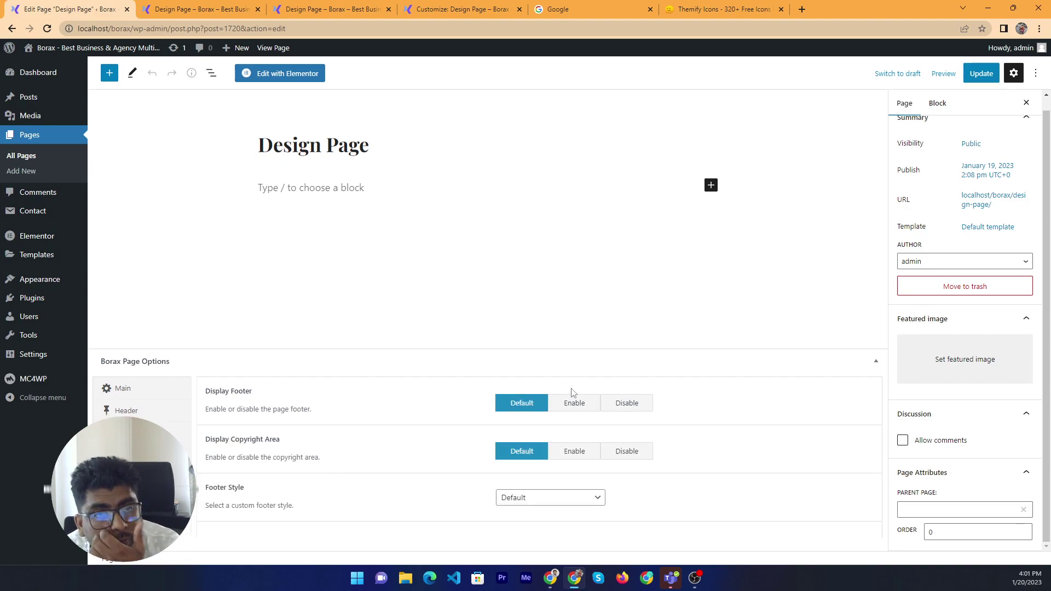
left_click(163, 11)
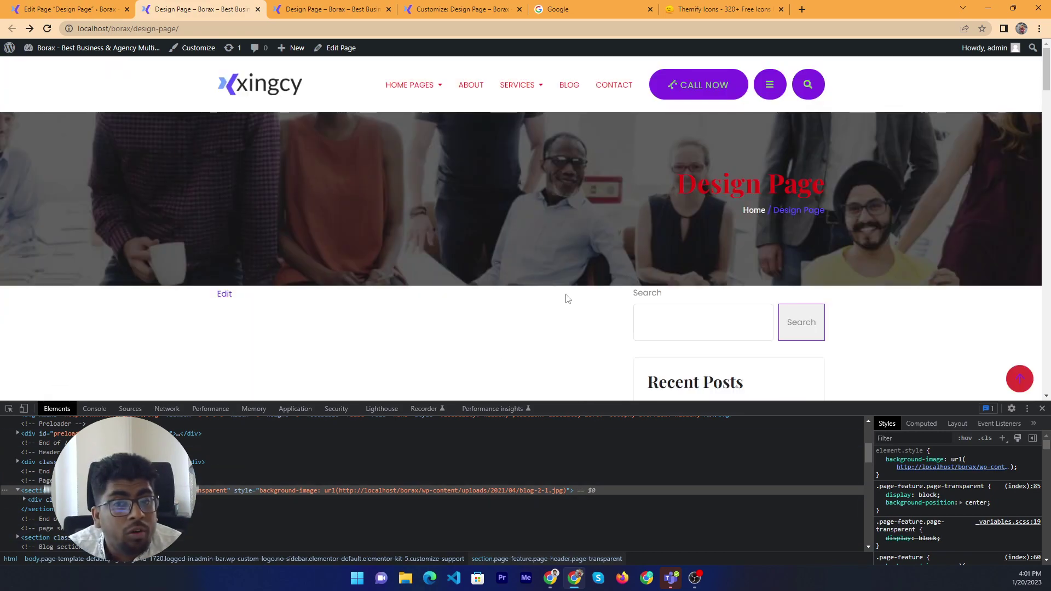
scroll(568, 299, "down", 1)
left_click(1042, 410)
scroll(548, 305, "down", 15)
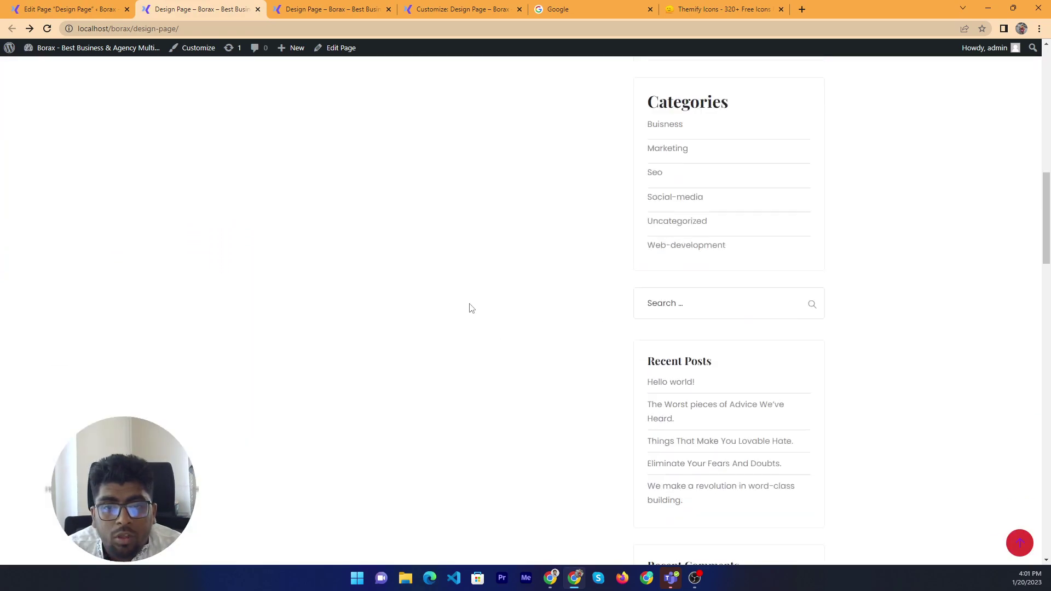
scroll(570, 367, "down", 10)
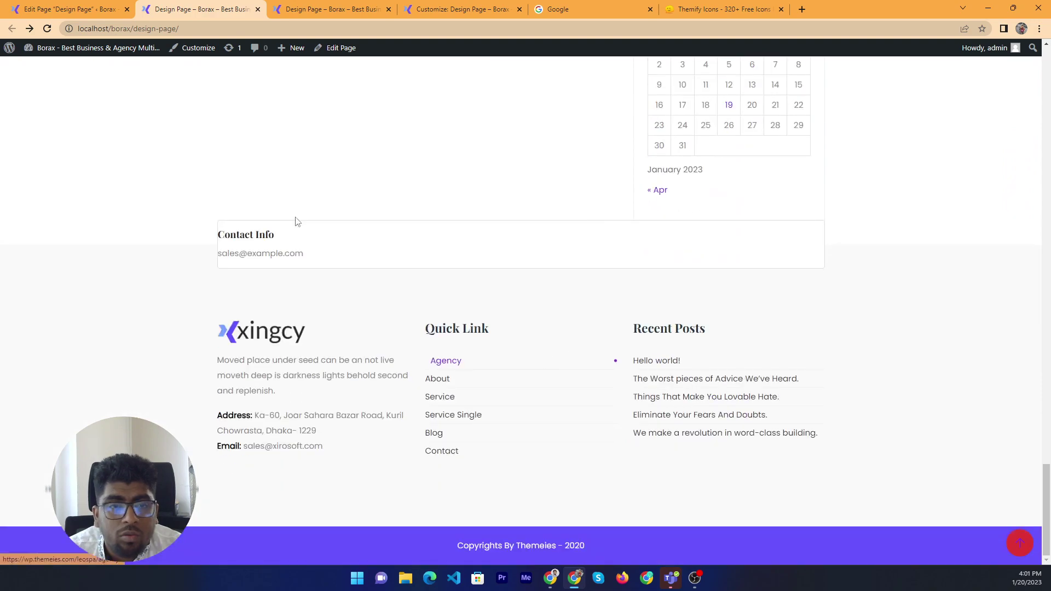
left_click(93, 7)
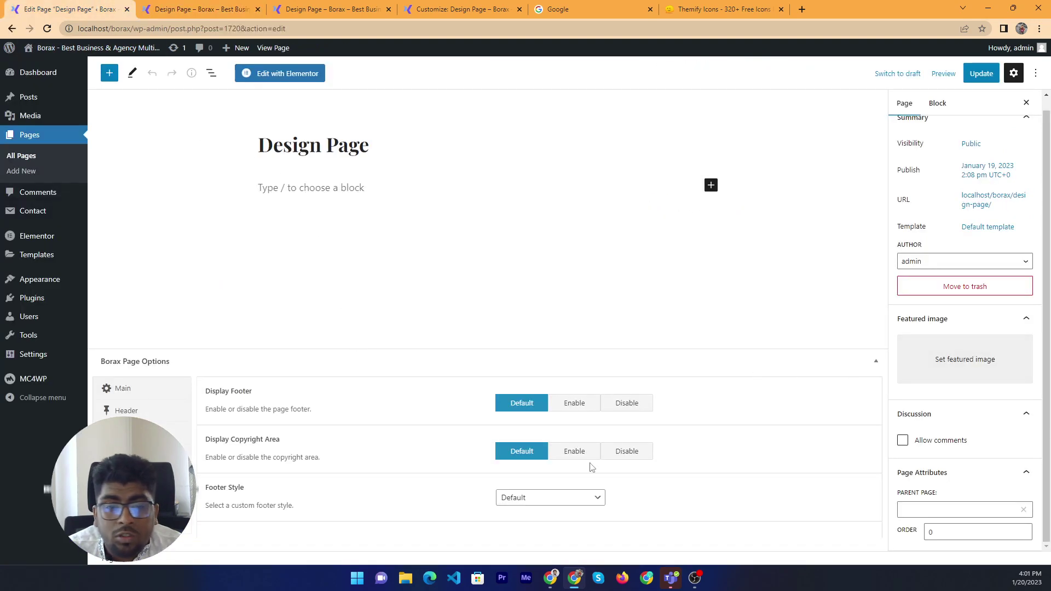
left_click(140, 391)
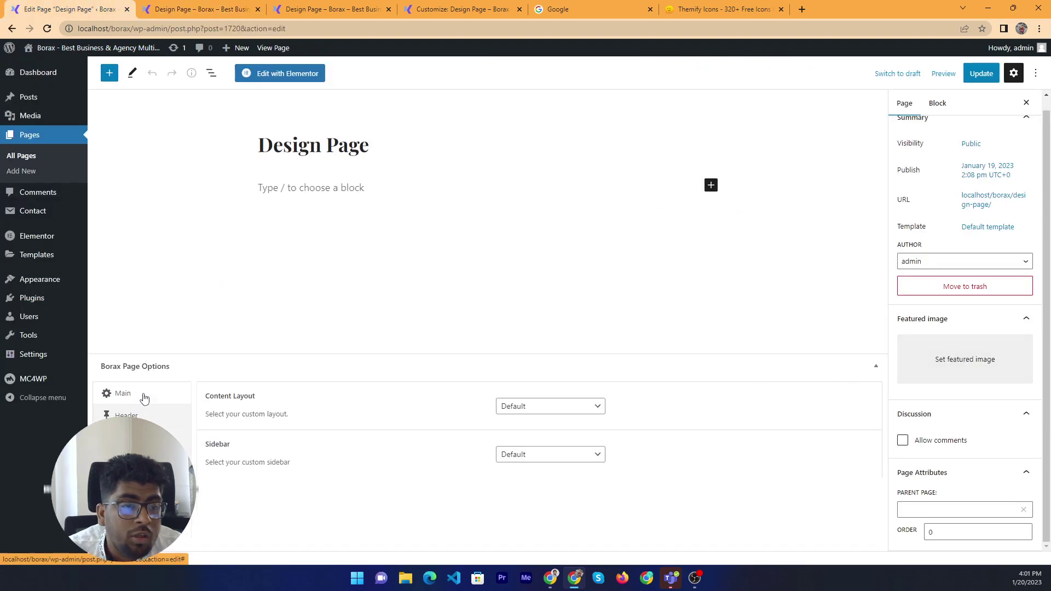
Set the page template to Full Width Page, update, and reload the live page
left_click(994, 229)
left_click(980, 308)
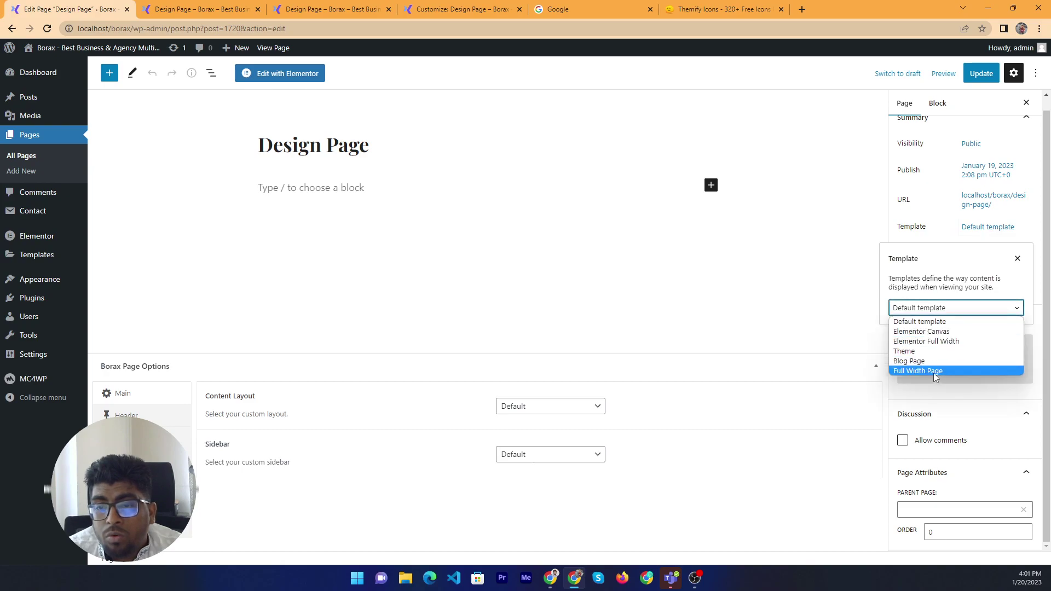
left_click(934, 370)
left_click(981, 74)
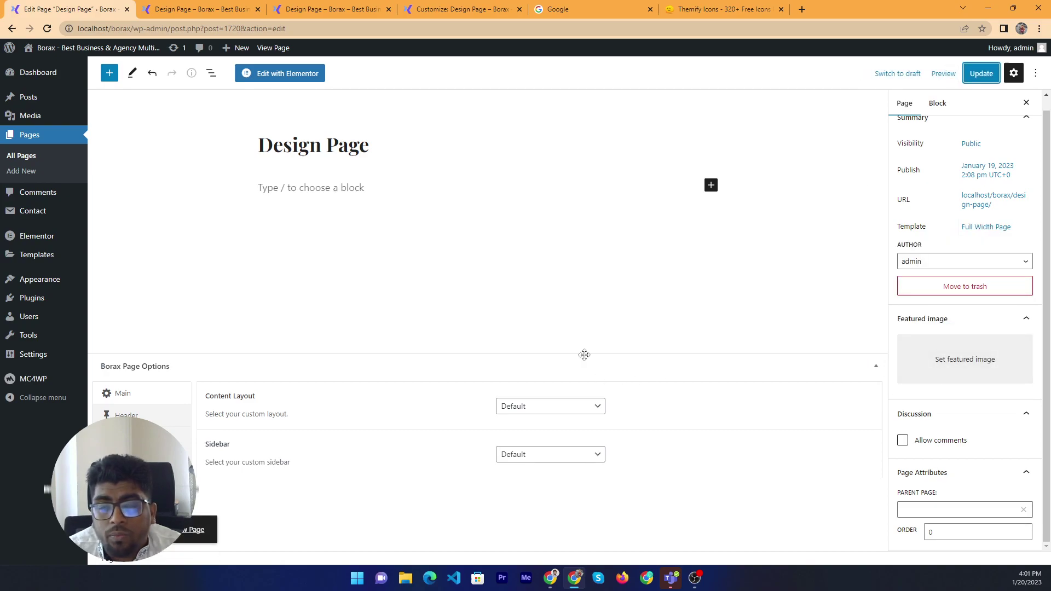
left_click(200, 7)
scroll(366, 170, "up", 3)
right_click(398, 197)
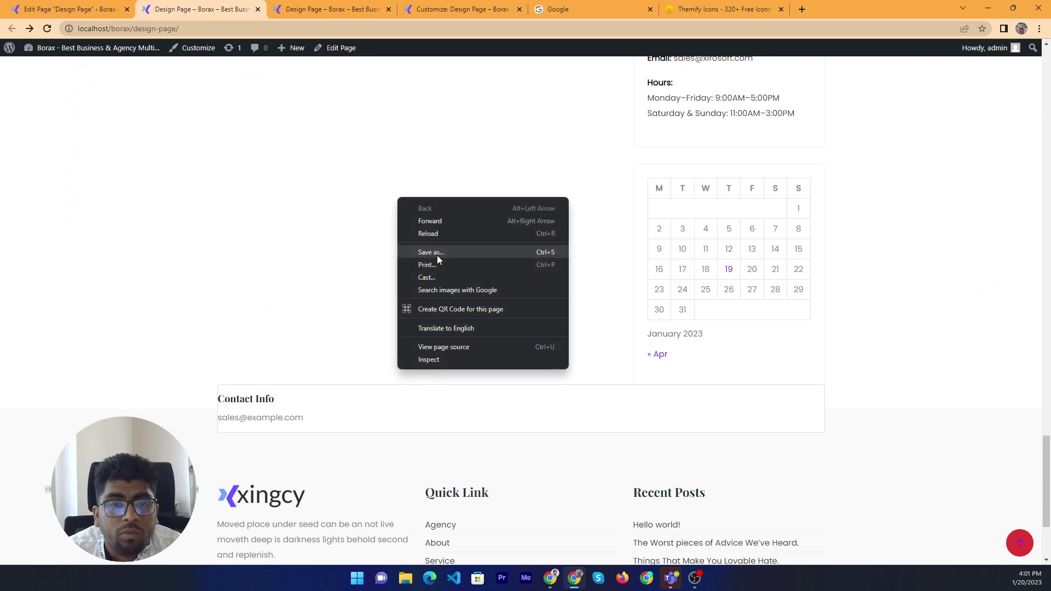
left_click(428, 234)
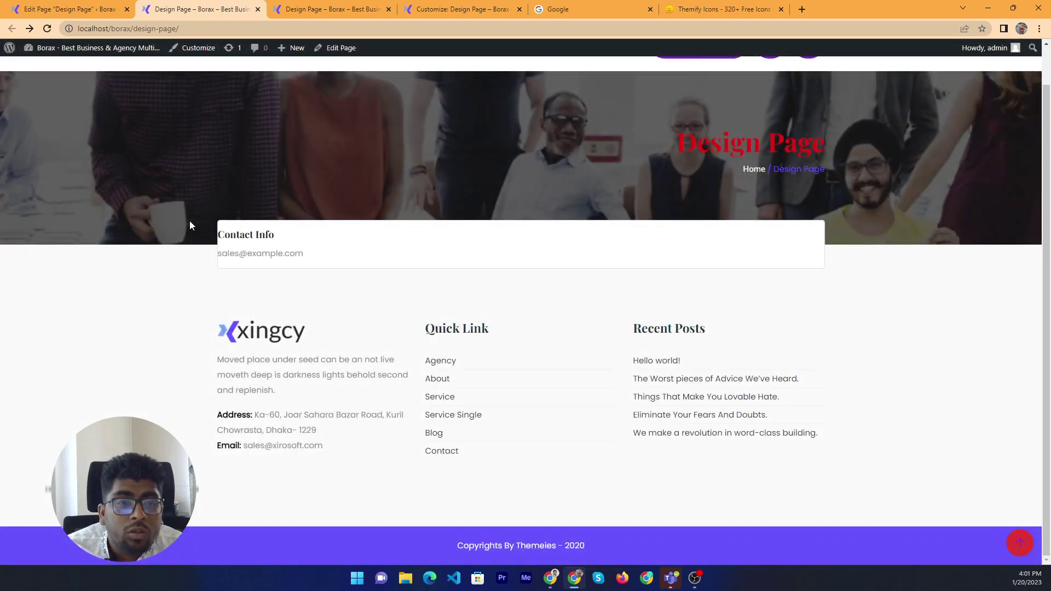
left_click_drag(189, 226, 923, 389)
left_click(922, 390)
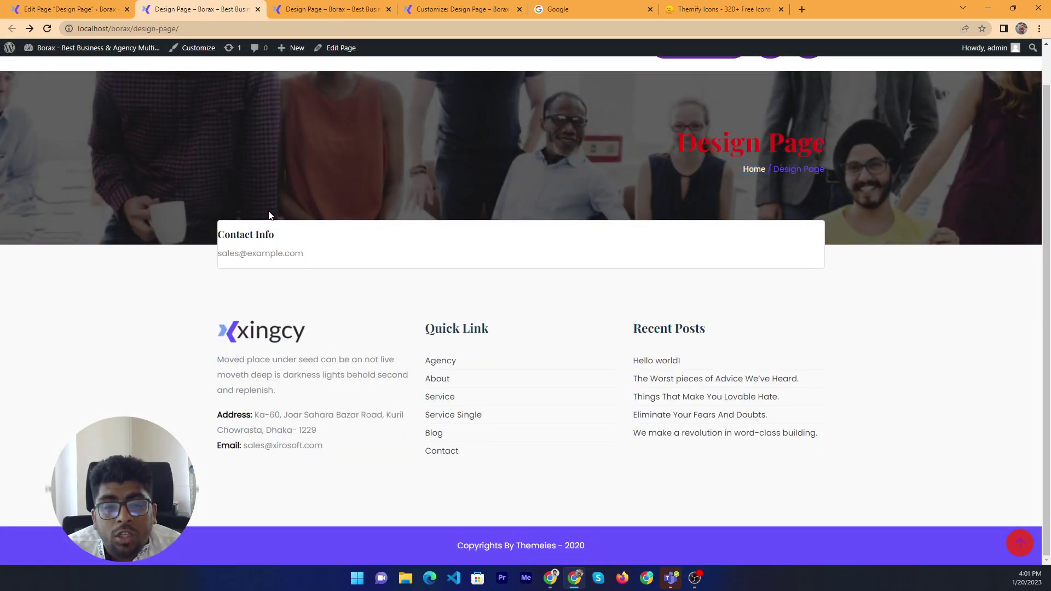
Set Breadcrumbs Style to Centered, update, and reload the live page to check the banner
left_click(60, 9)
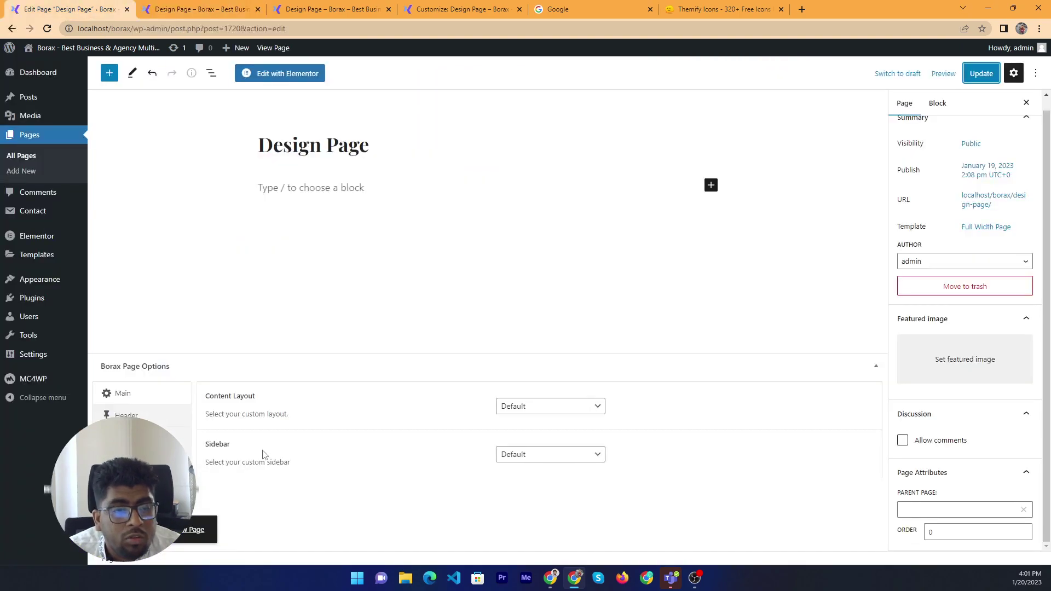
left_click(132, 459)
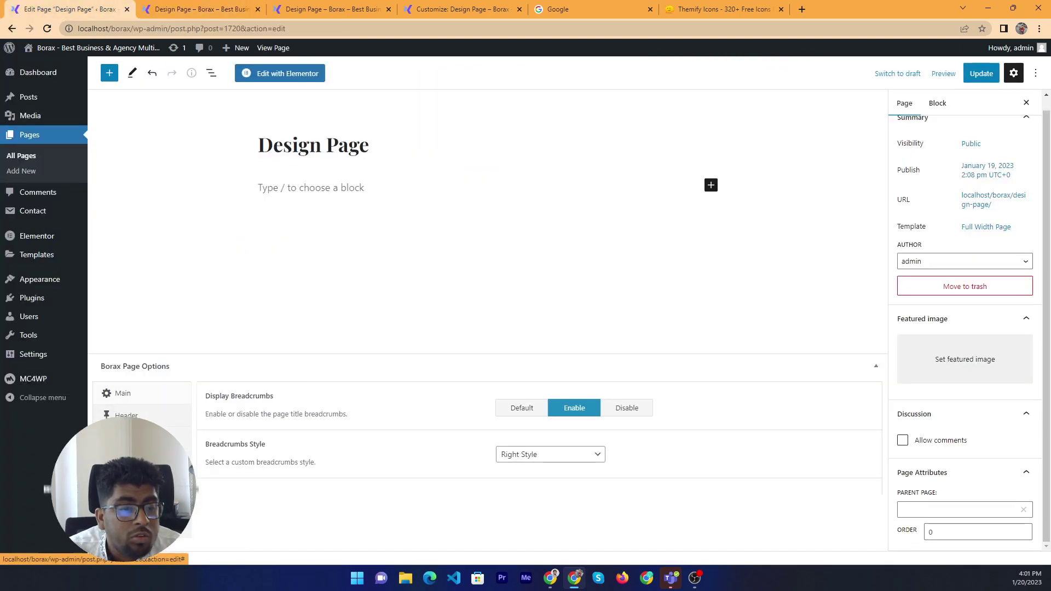
left_click(548, 455)
left_click(517, 480)
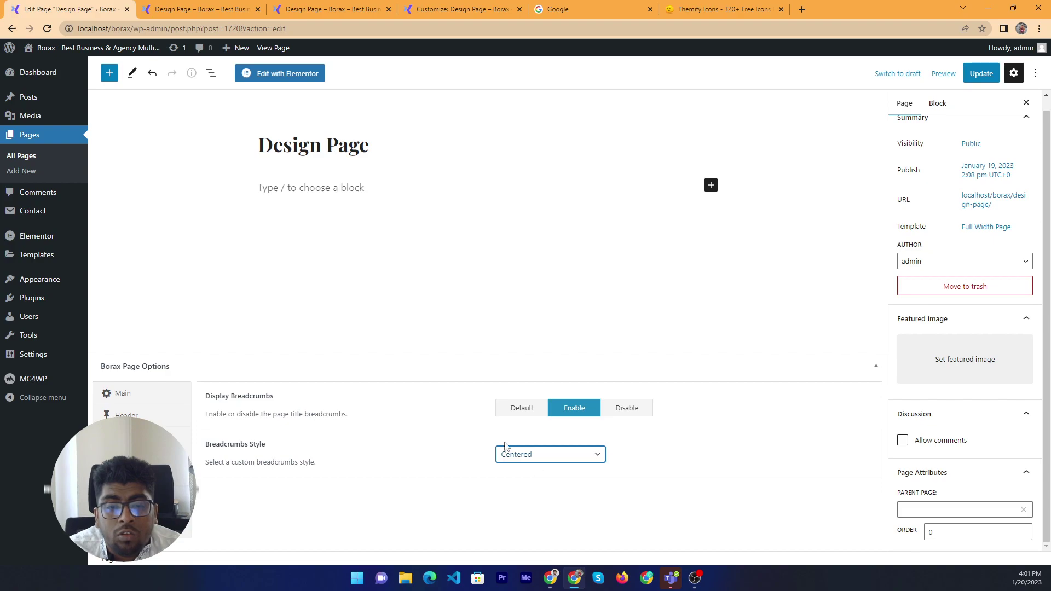
left_click(981, 74)
left_click(219, 9)
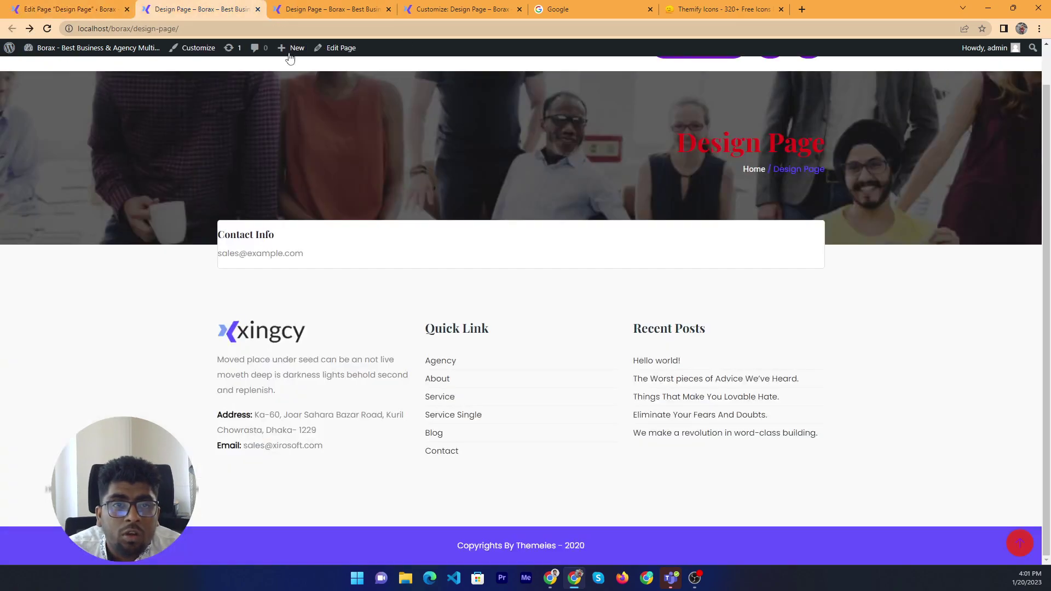
right_click(484, 157)
left_click(520, 183)
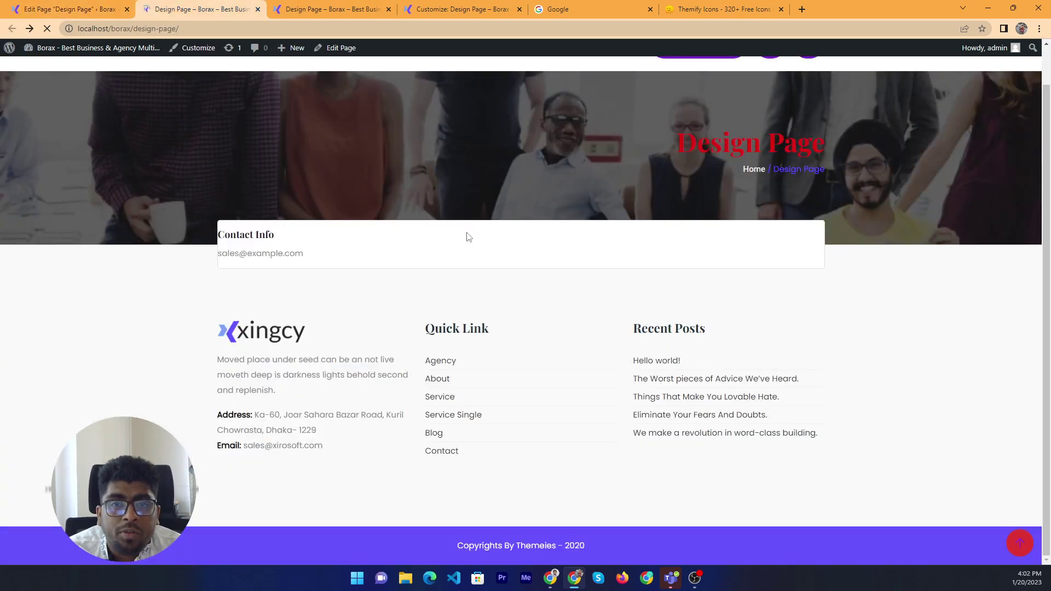
scroll(530, 285, "up", 1)
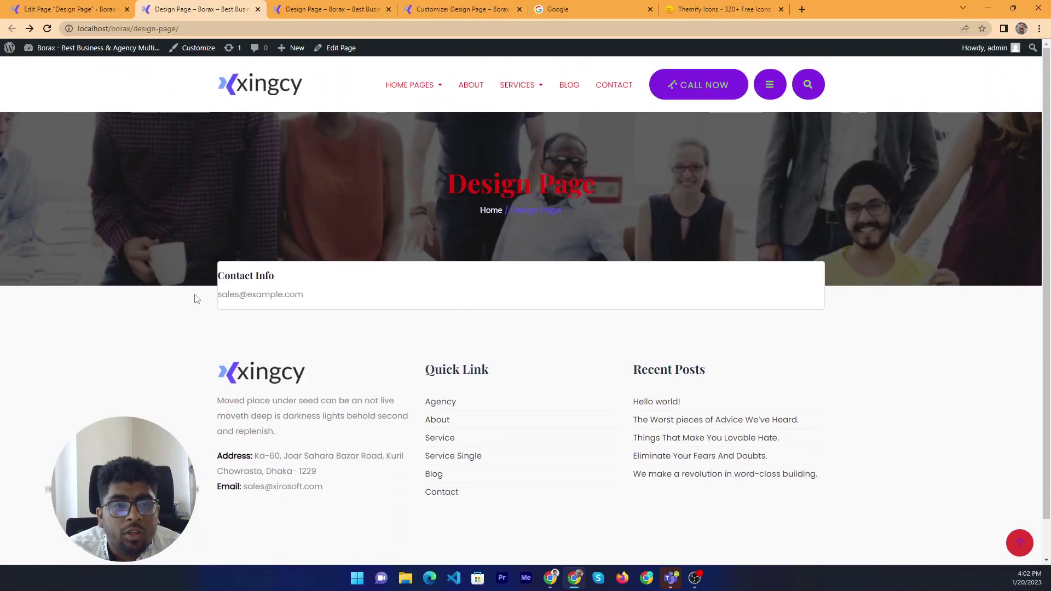
left_click_drag(203, 264, 833, 505)
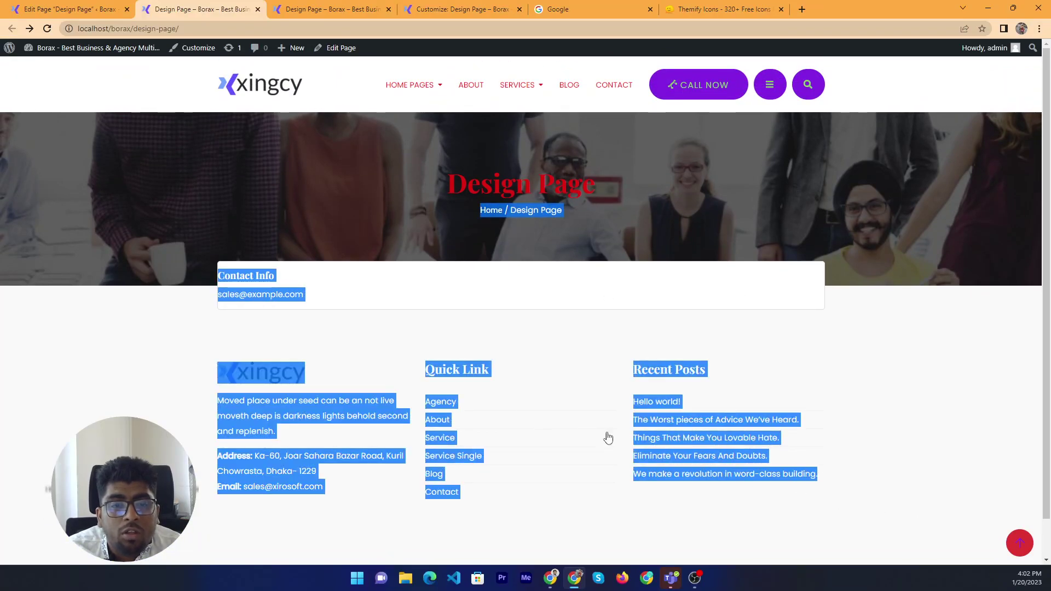
scroll(290, 316, "down", 1)
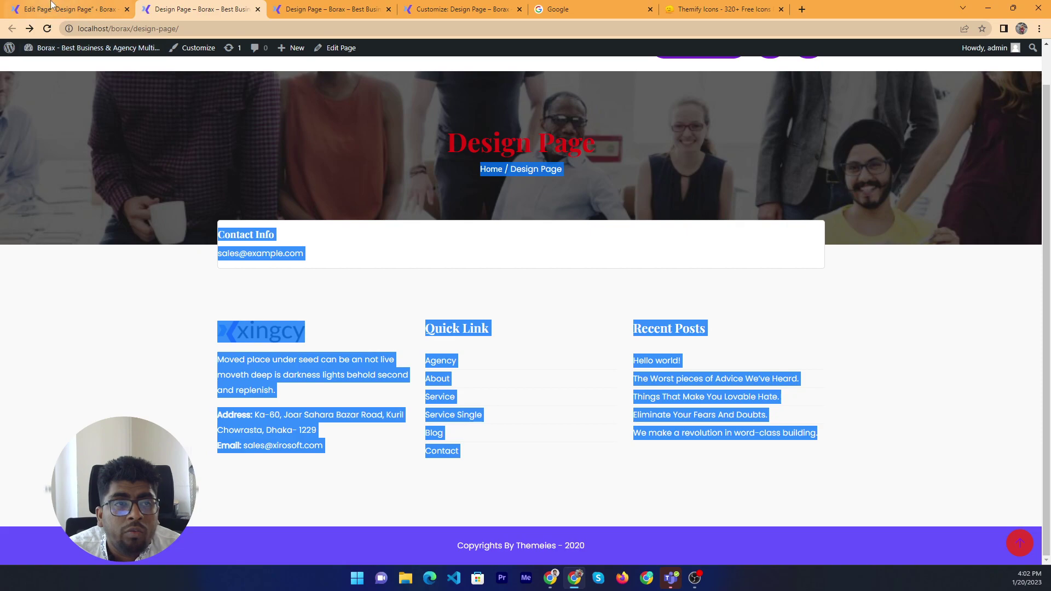
left_click(65, 10)
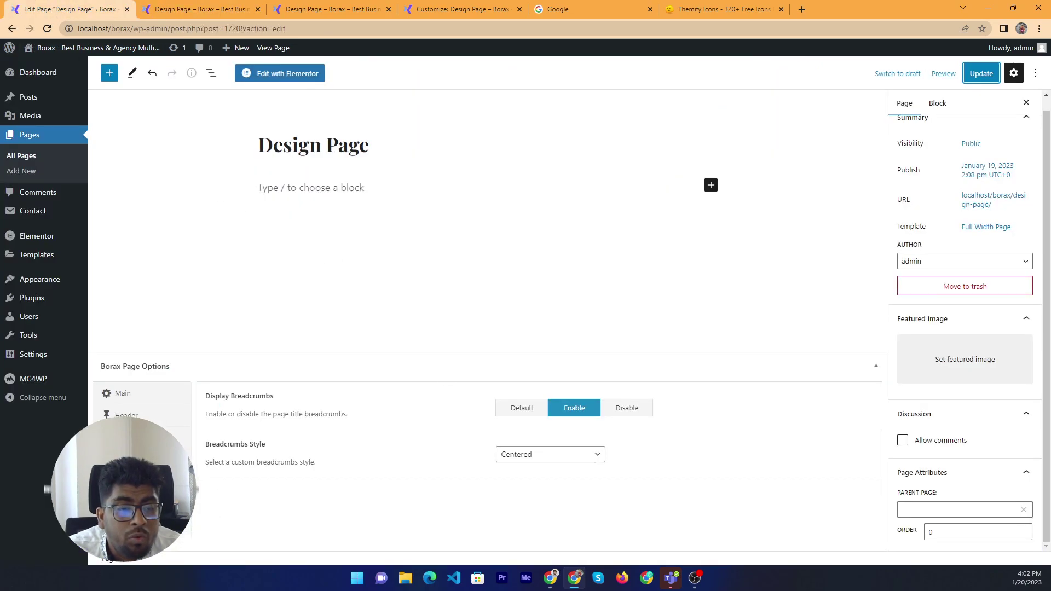
Set Display Footer to Disable, update, and reload the live page without the footer
left_click(126, 460)
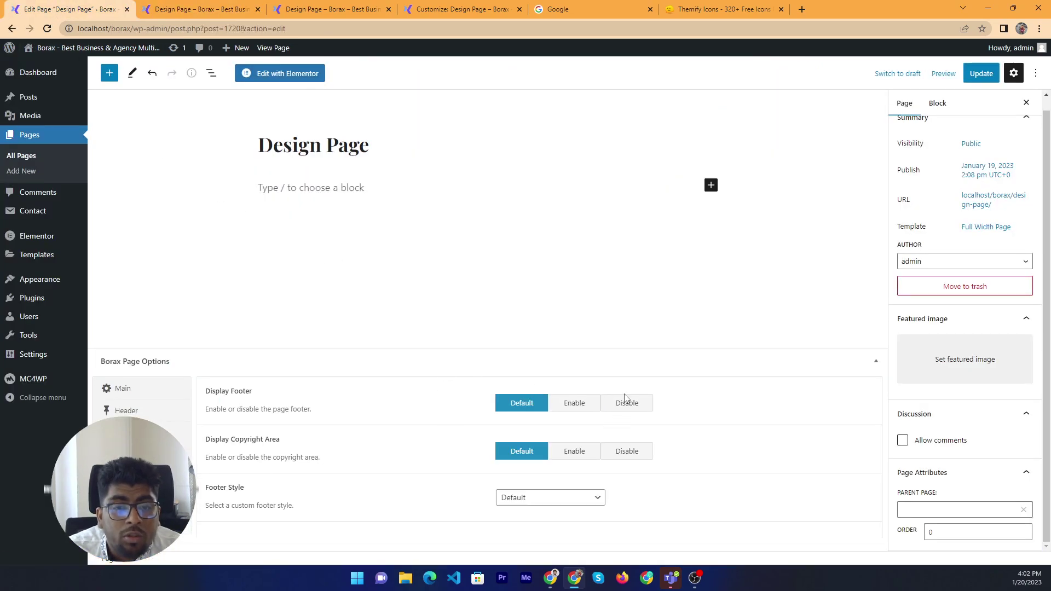
left_click(636, 405)
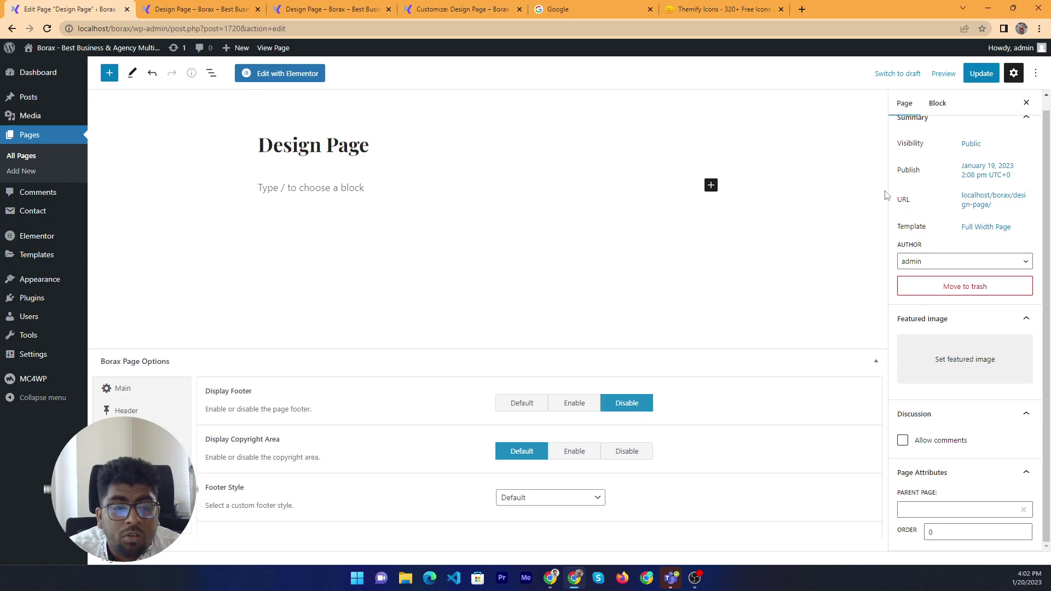
left_click(982, 73)
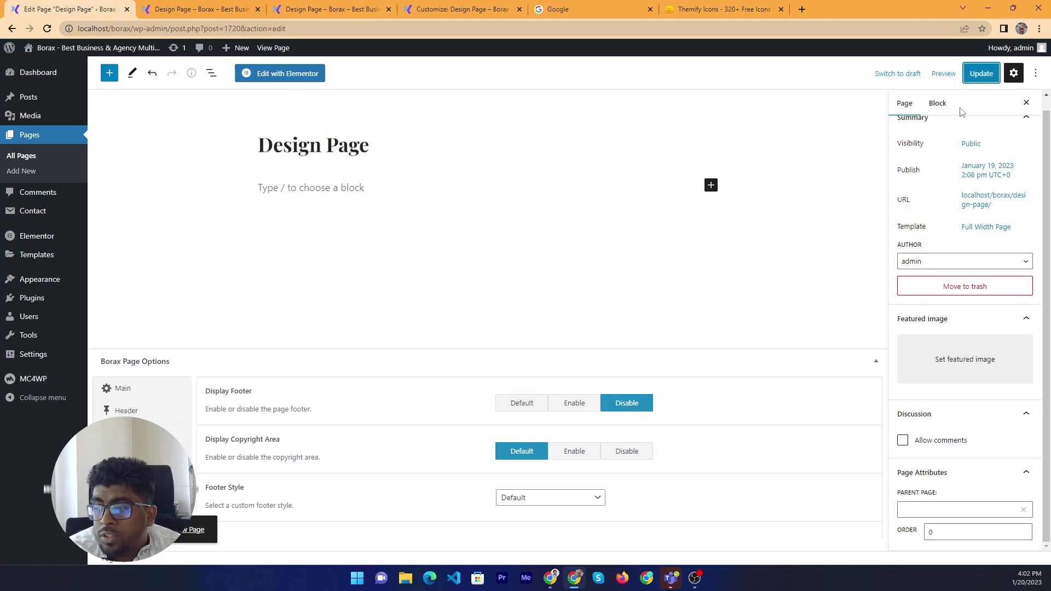
left_click(183, 6)
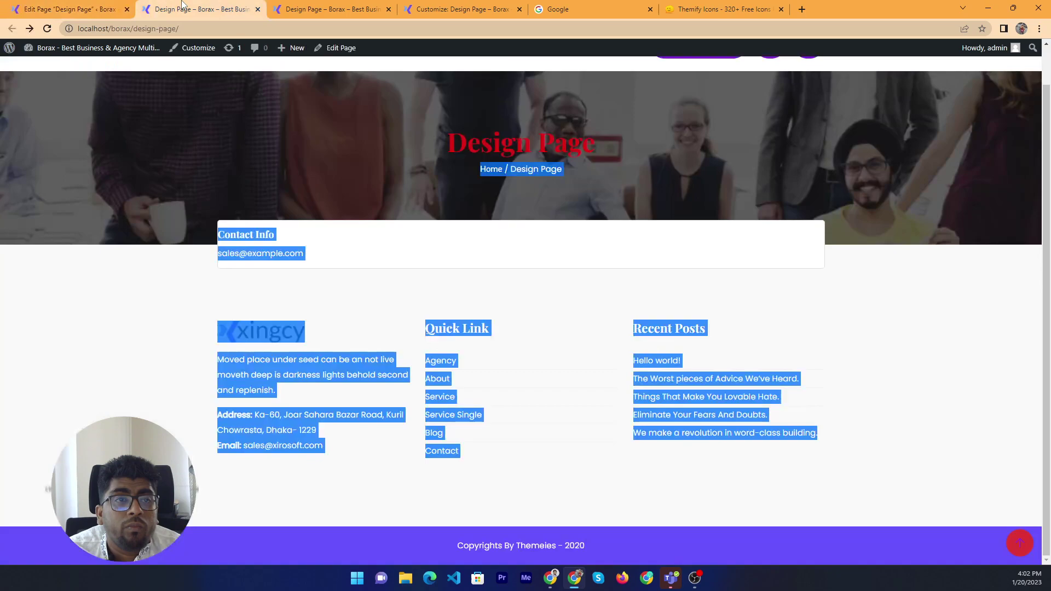
right_click(902, 270)
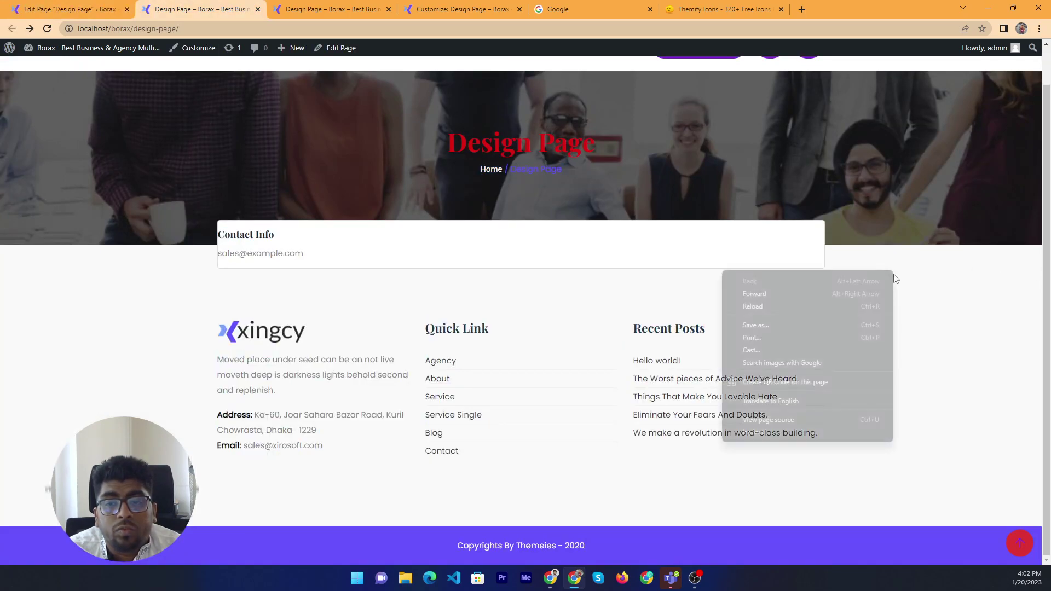
left_click(819, 311)
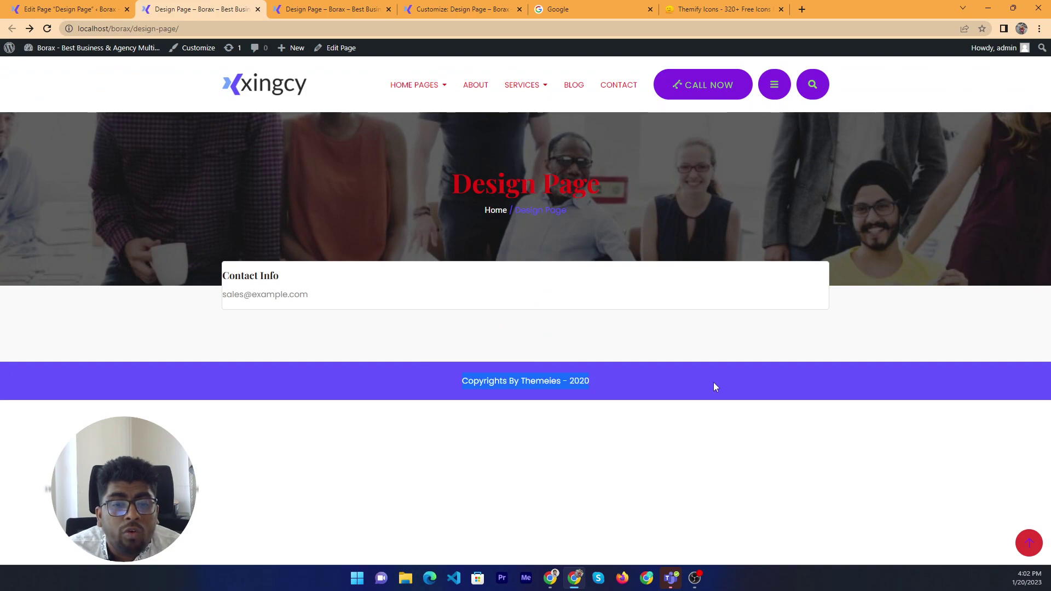
Set Display Copyright Area to Disable, update, and confirm the copyright bar is gone
left_click(66, 9)
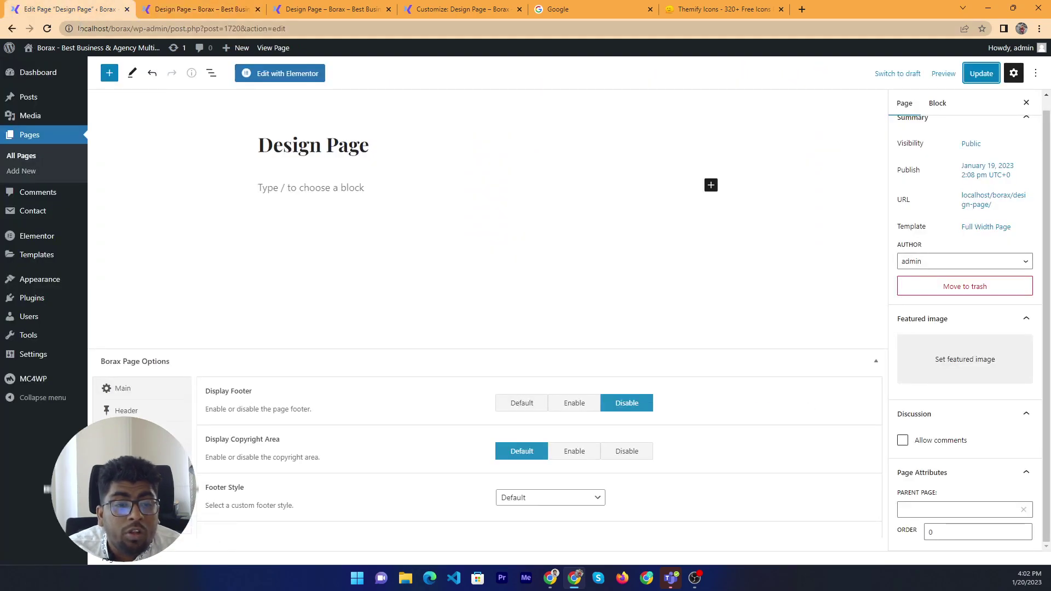
left_click(632, 457)
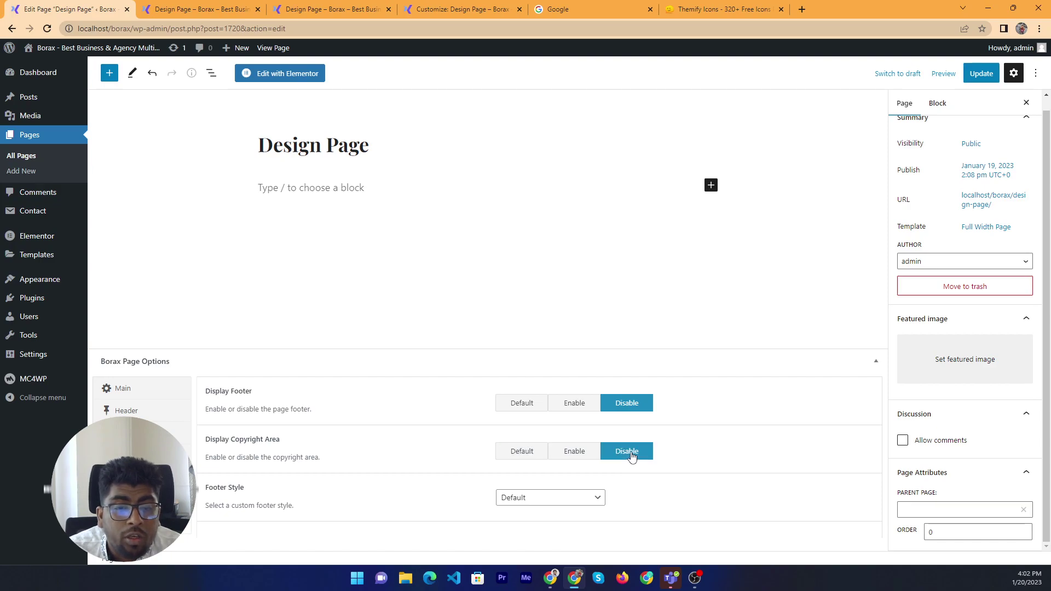
left_click(981, 73)
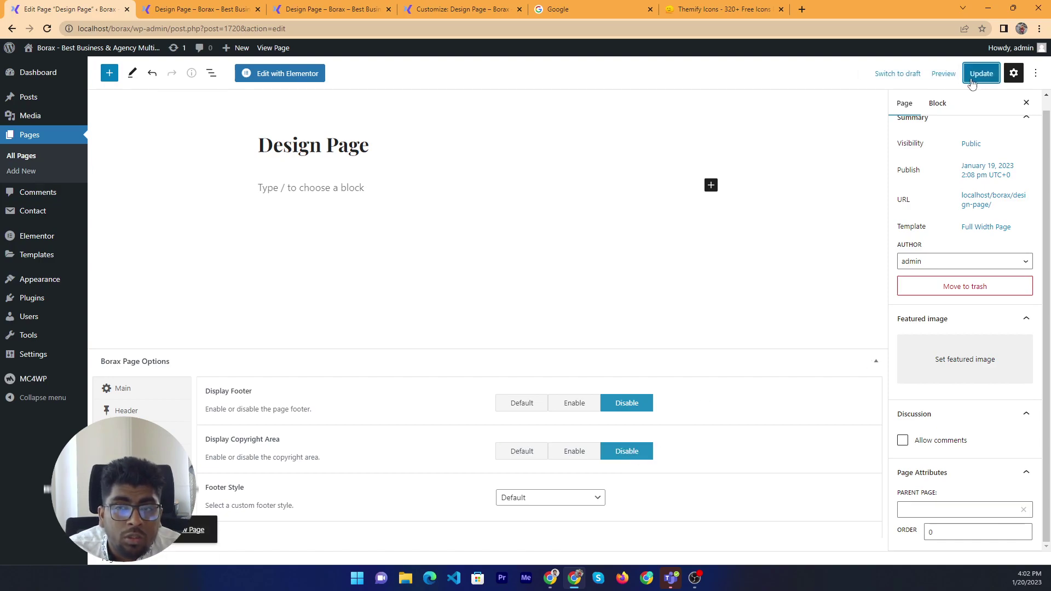
left_click(197, 9)
right_click(98, 281)
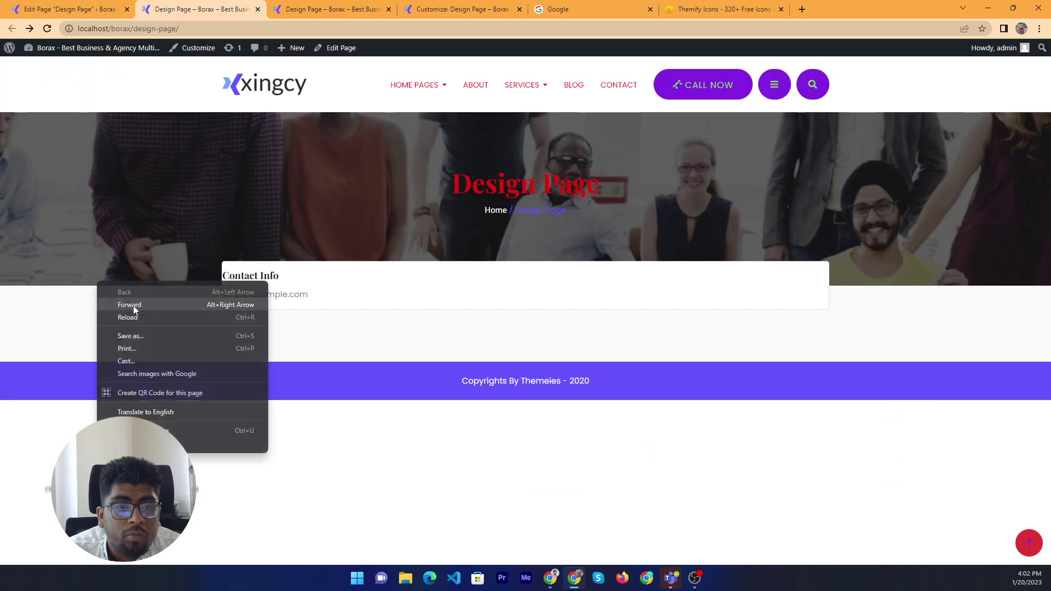
left_click(128, 317)
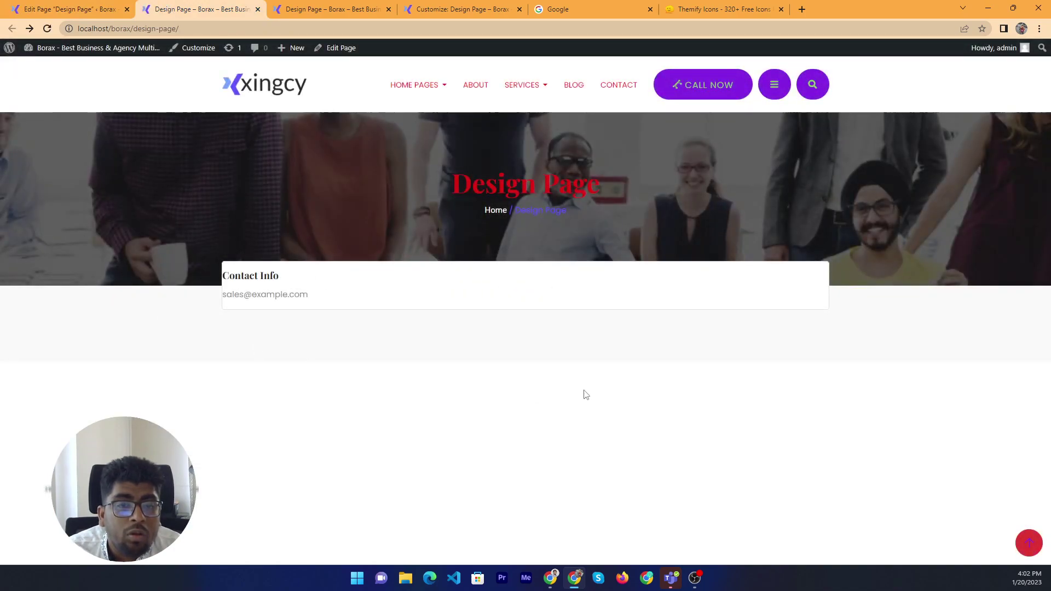
left_click_drag(133, 321, 589, 443)
left_click(66, 8)
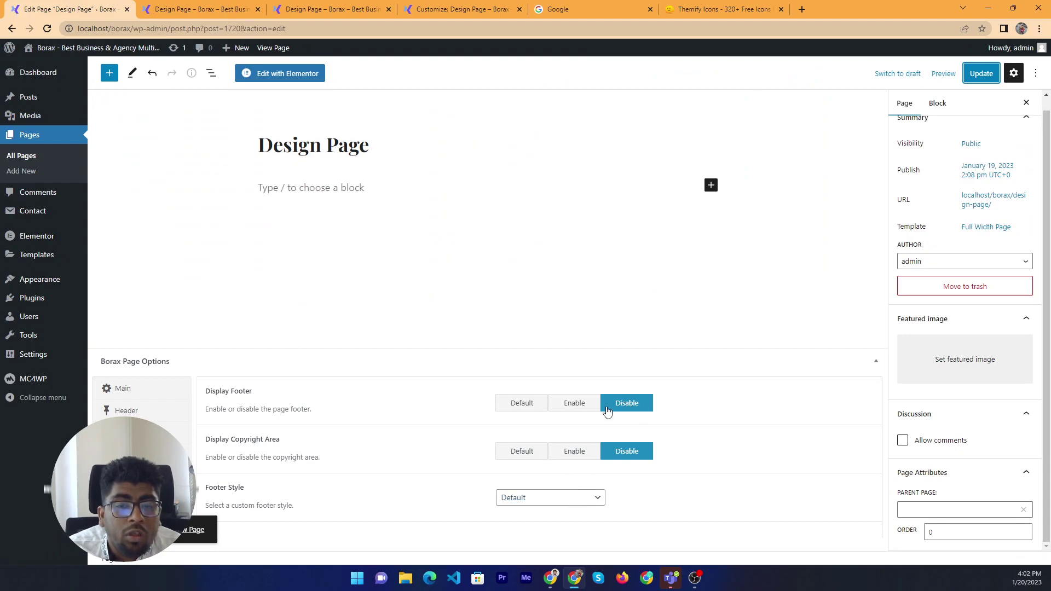
Enable Display Footer and Display Copyright Area, update, and reload the live page to see the footer
left_click(575, 408)
left_click(563, 451)
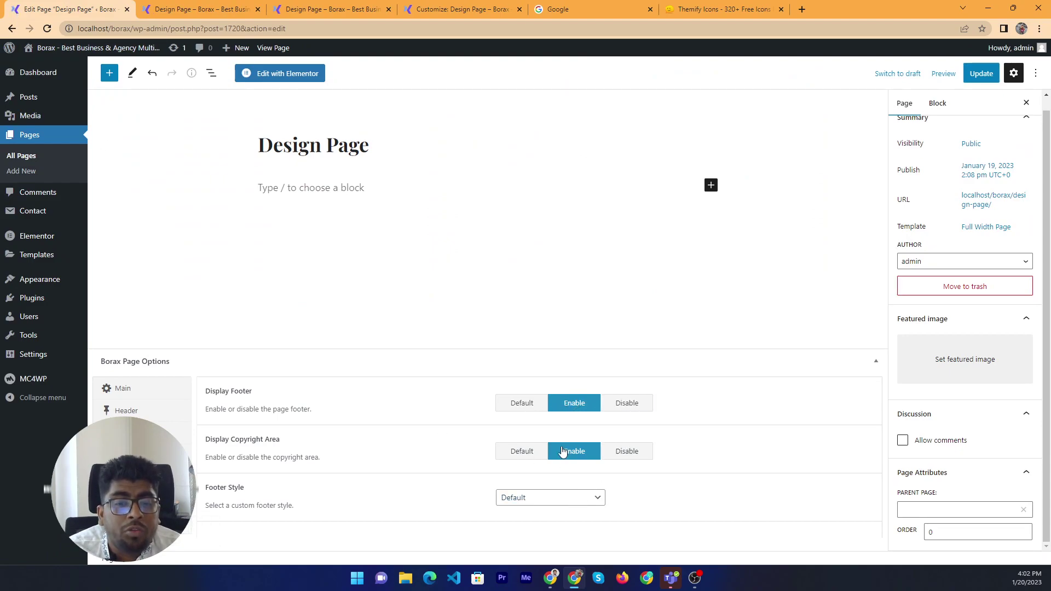
left_click(982, 73)
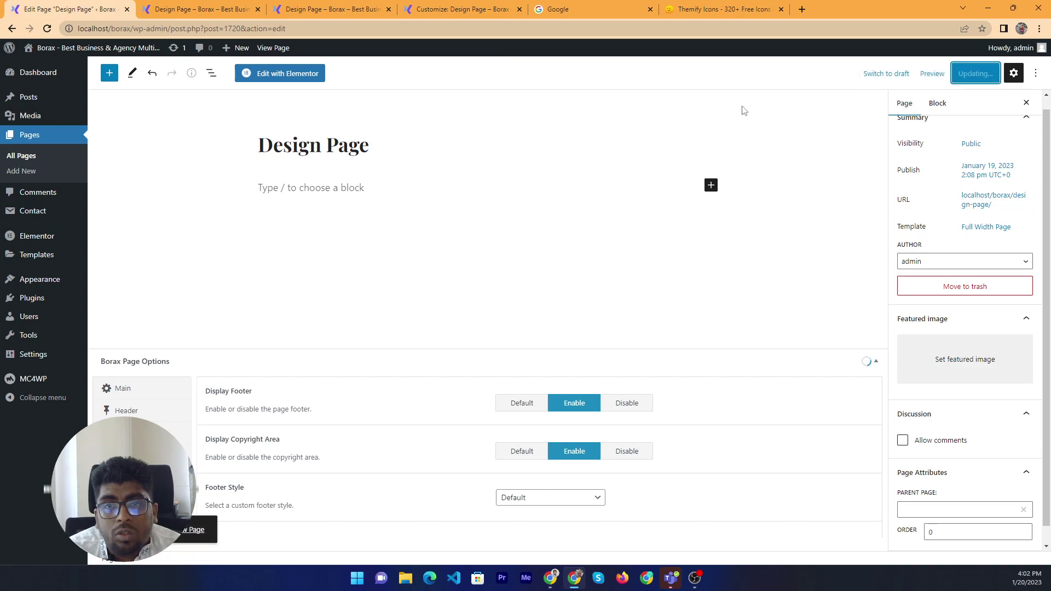
left_click(230, 9)
right_click(261, 184)
left_click(159, 303)
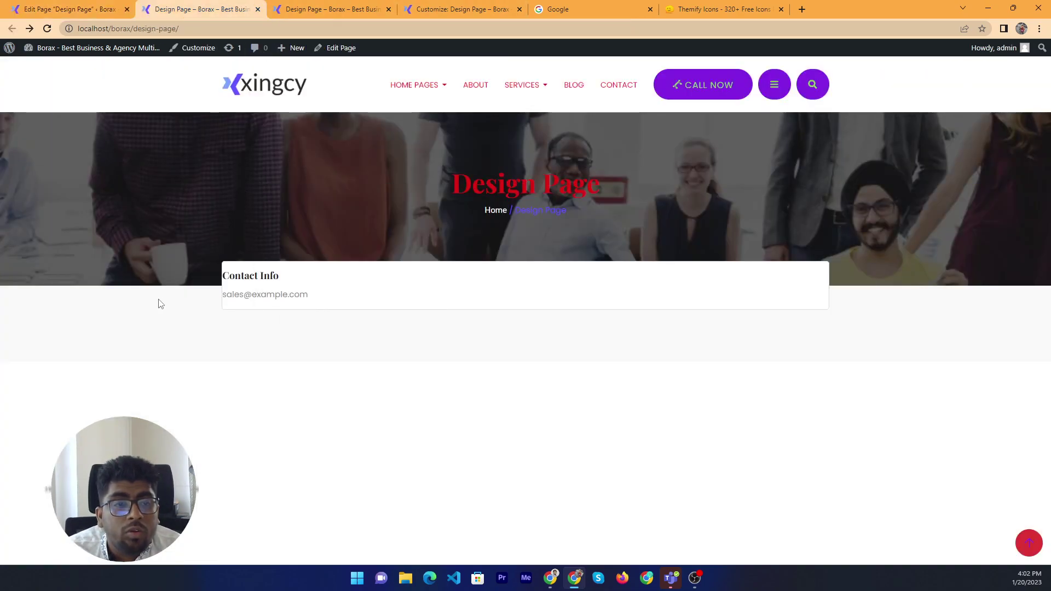
right_click(160, 304)
left_click(235, 345)
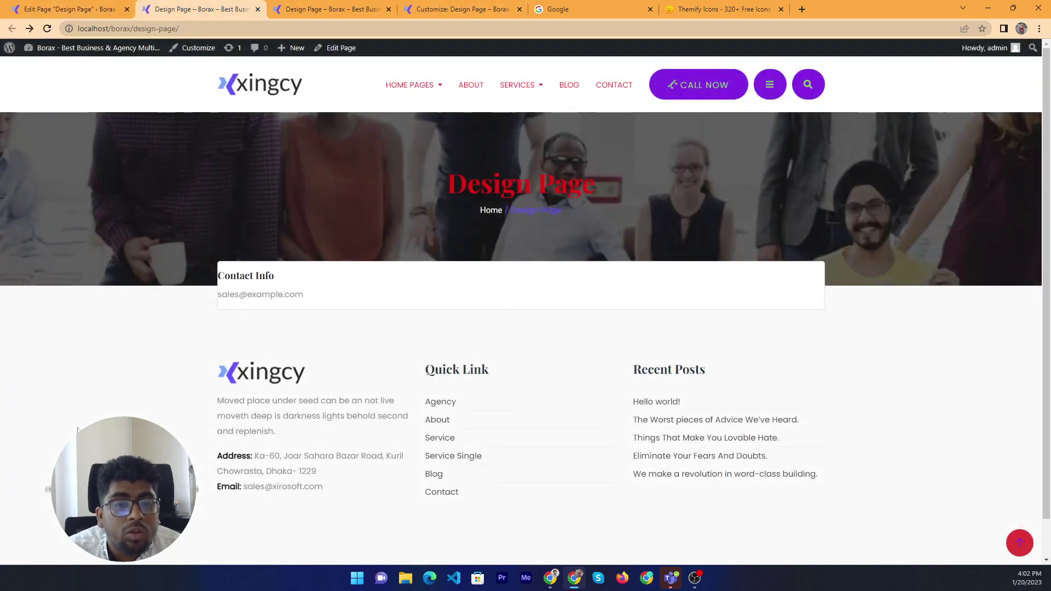
triple_click(307, 416)
scroll(656, 504, "down", 1)
left_click(656, 503)
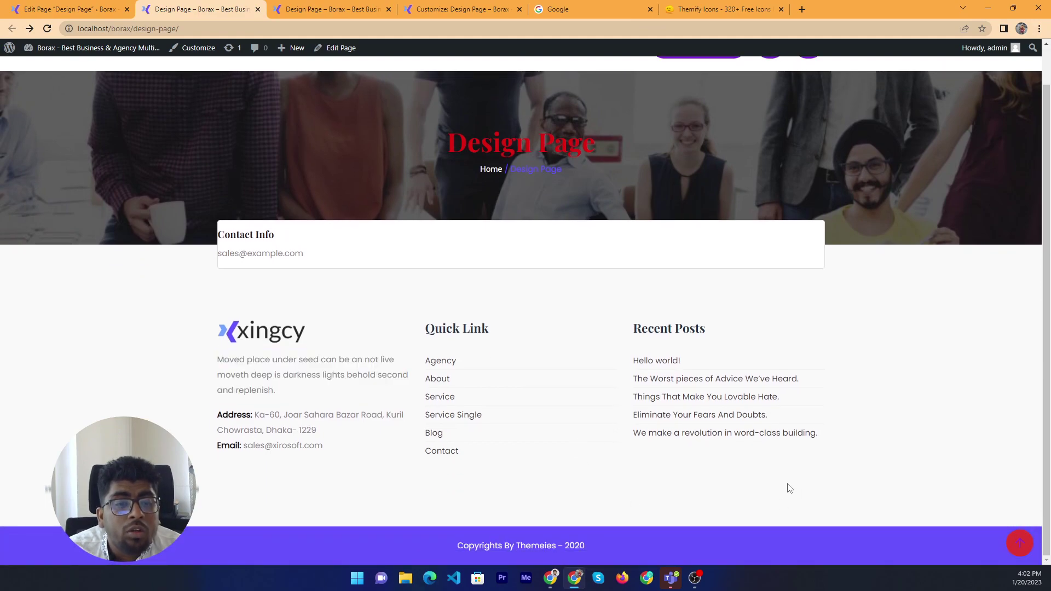
left_click(106, 6)
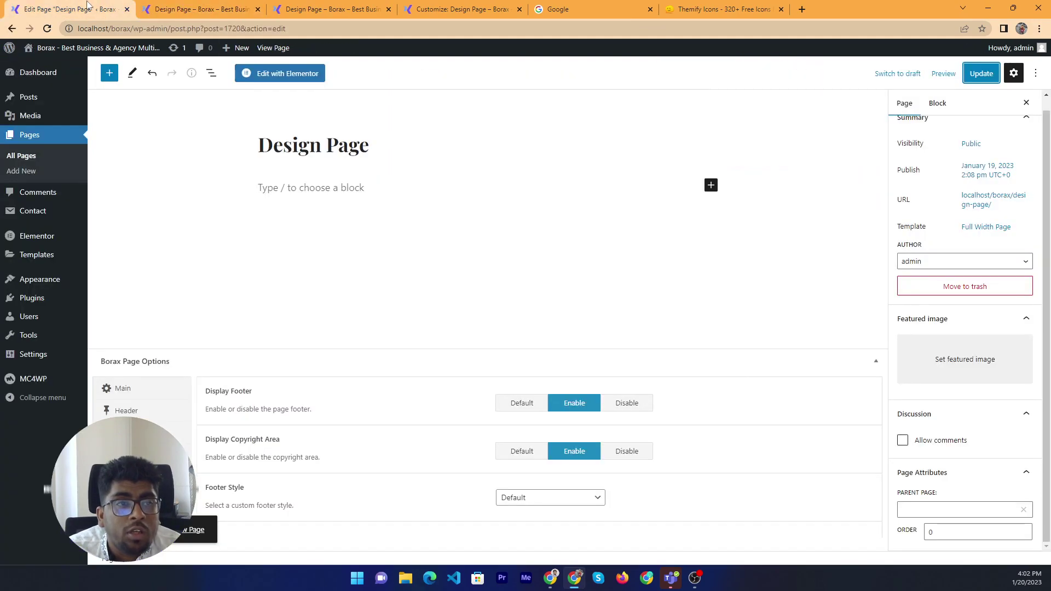
Save Footer Style as Style 1 and check it on the reloaded live page
left_click(564, 497)
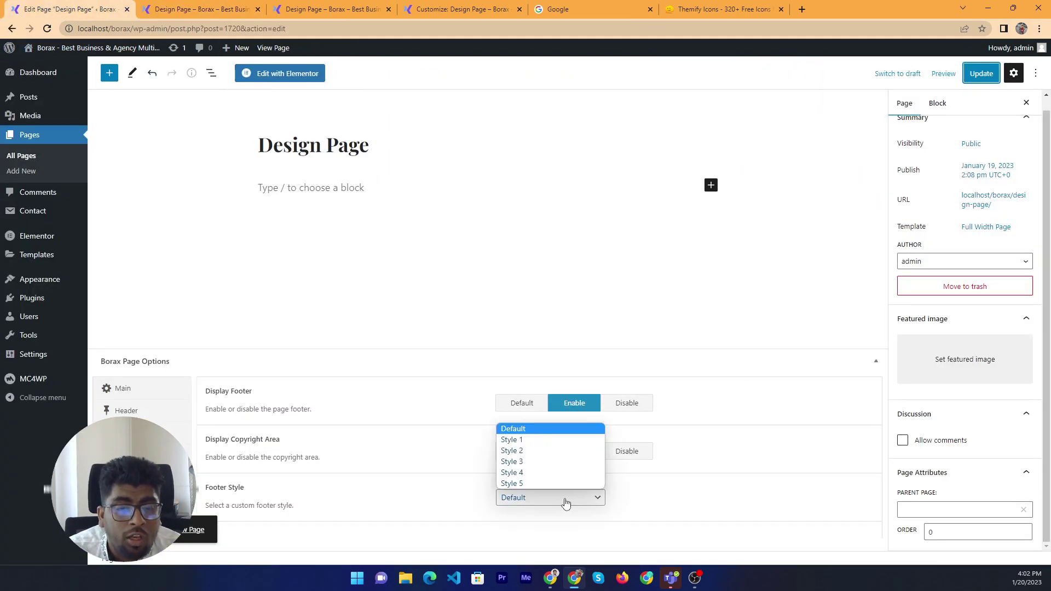
left_click(533, 446)
left_click(982, 73)
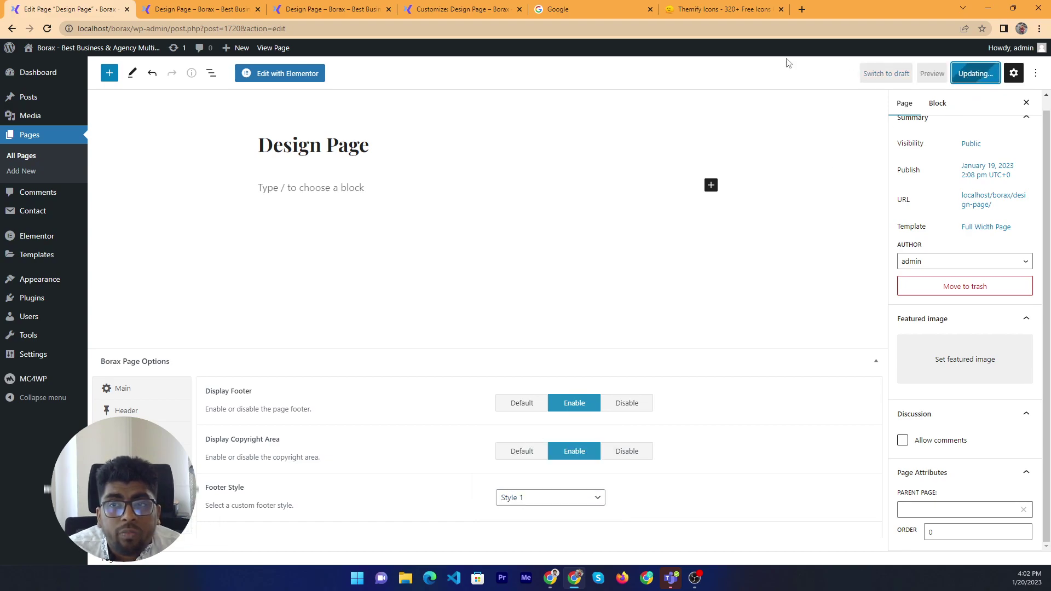
left_click(200, 7)
right_click(117, 195)
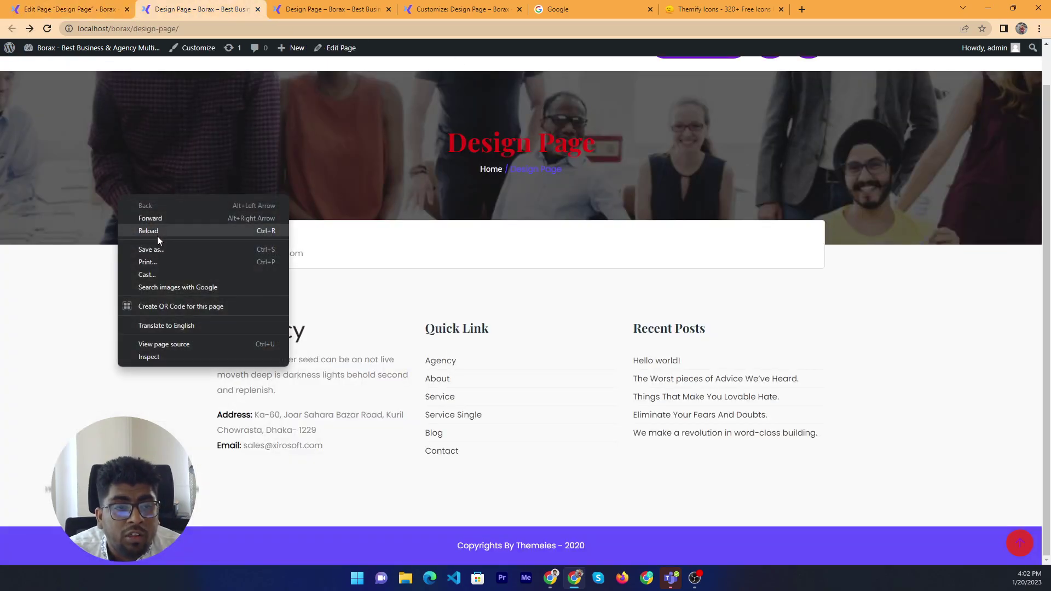
left_click(159, 234)
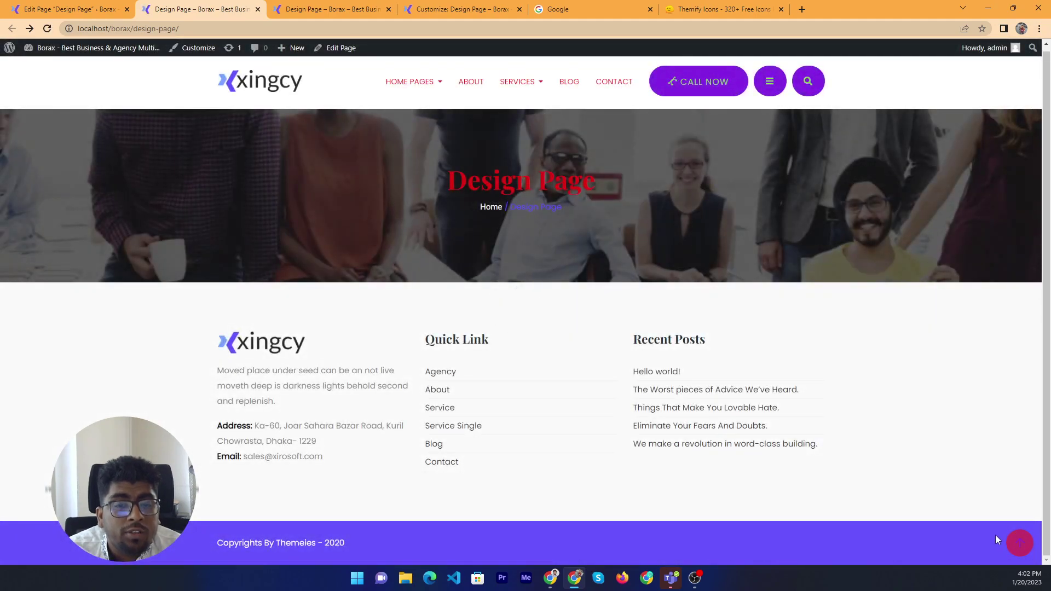
left_click_drag(74, 305, 768, 540)
left_click(711, 538)
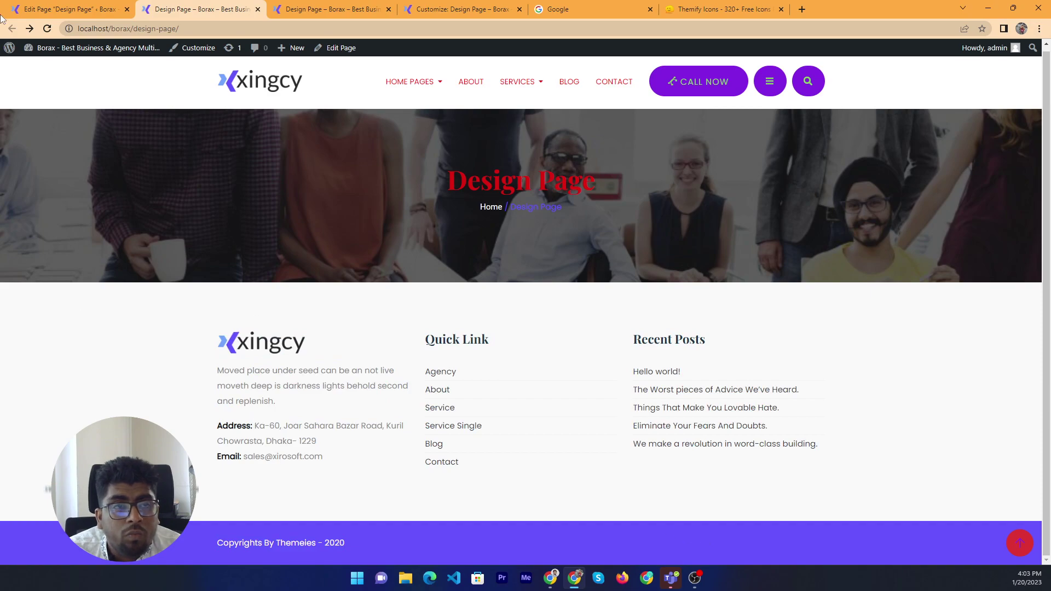
left_click(65, 9)
Save Footer Style as Style 2 and inspect the faint copyright line on the live page
left_click(577, 498)
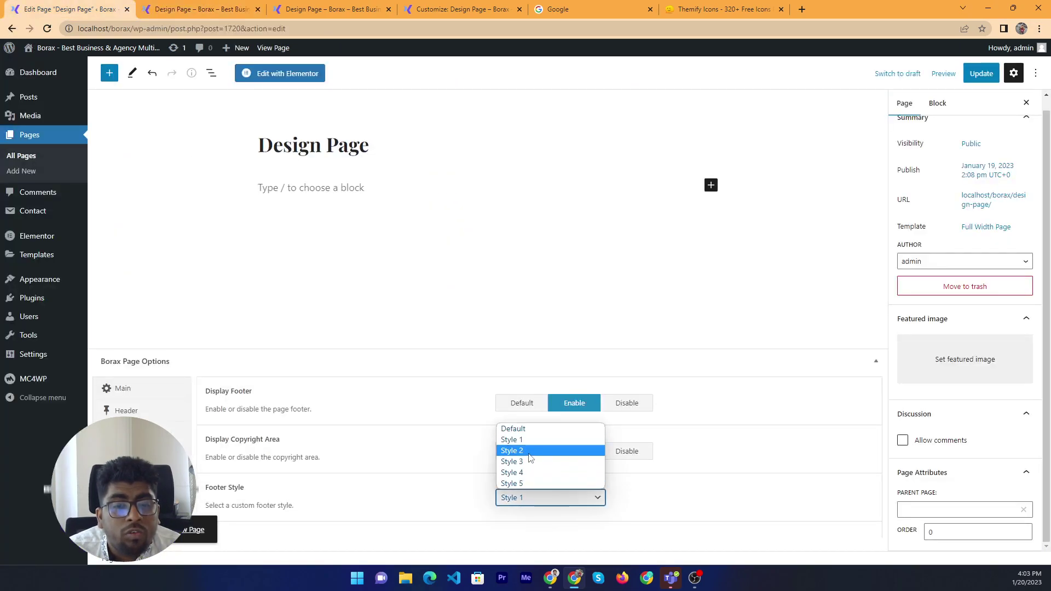
left_click(569, 453)
left_click(971, 81)
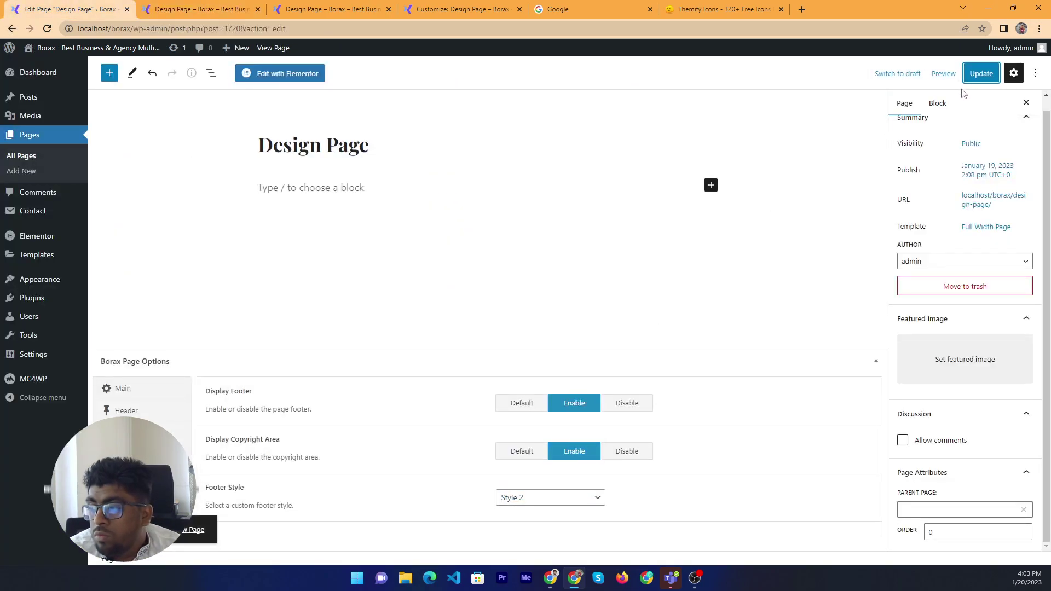
left_click(181, 5)
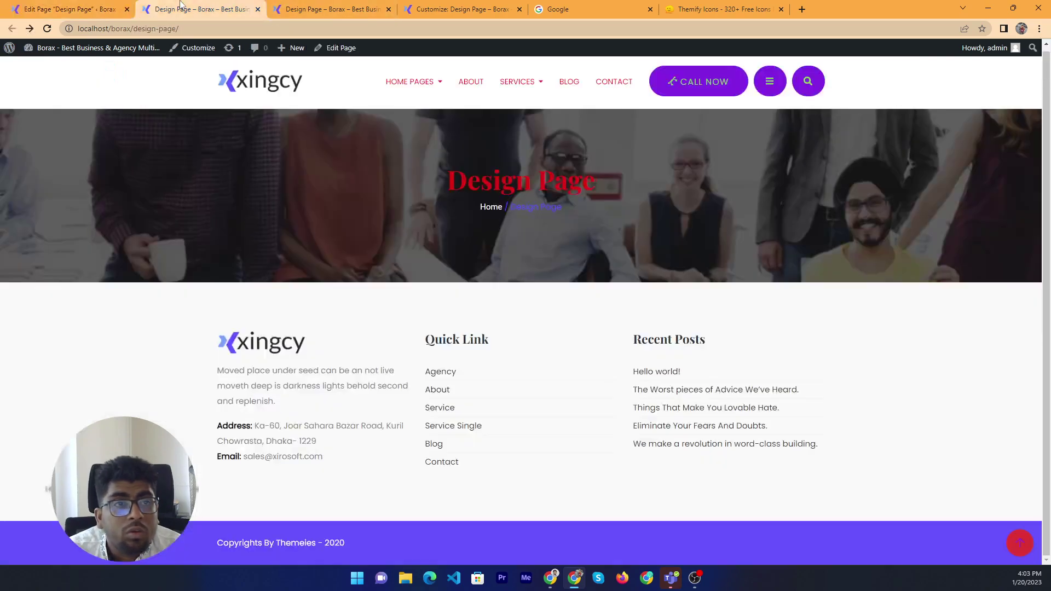
right_click(189, 225)
left_click(251, 259)
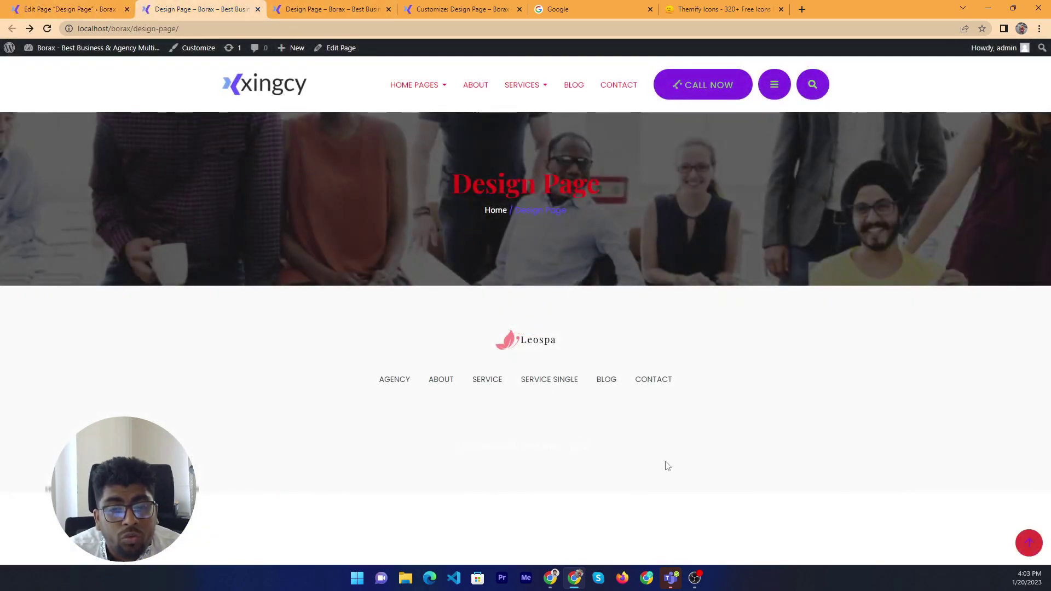
left_click_drag(305, 357, 610, 481)
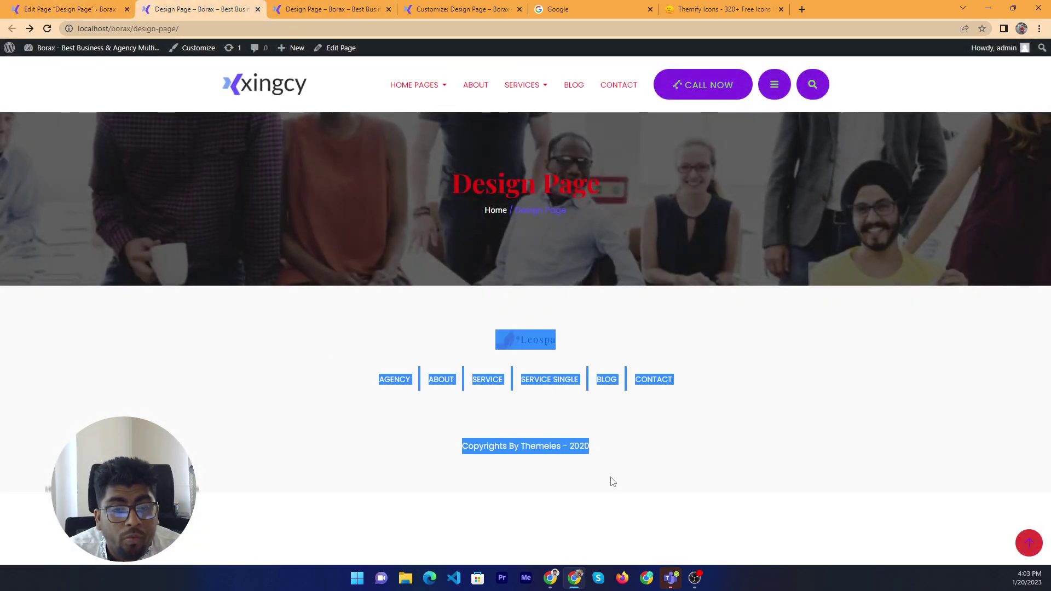
left_click(64, 8)
Save Footer Style as Style 3 and reload the live page to see the three-column footer
left_click(575, 501)
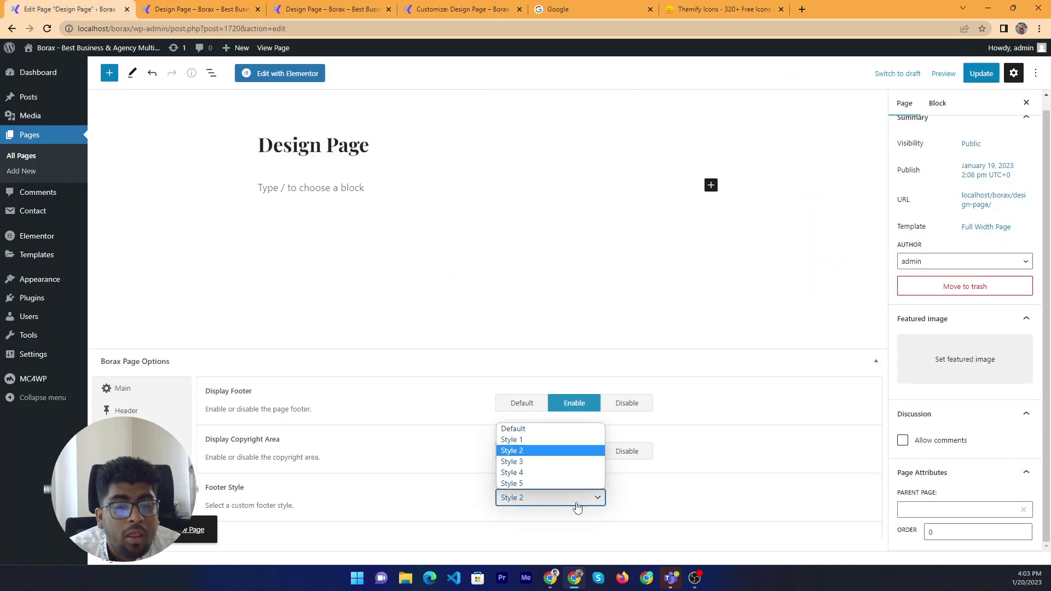
left_click(552, 462)
left_click(981, 73)
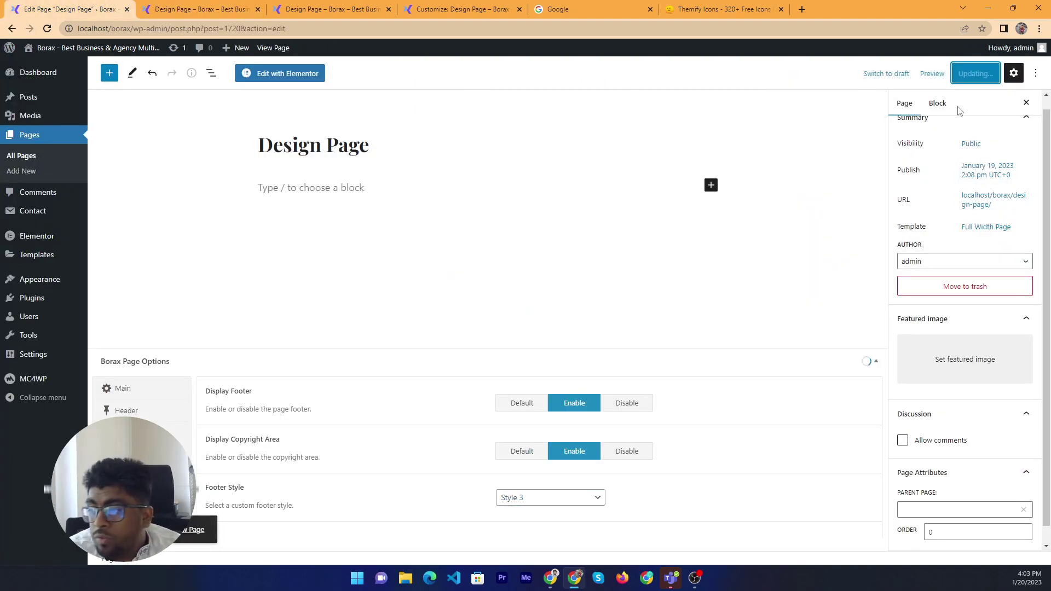
left_click(225, 9)
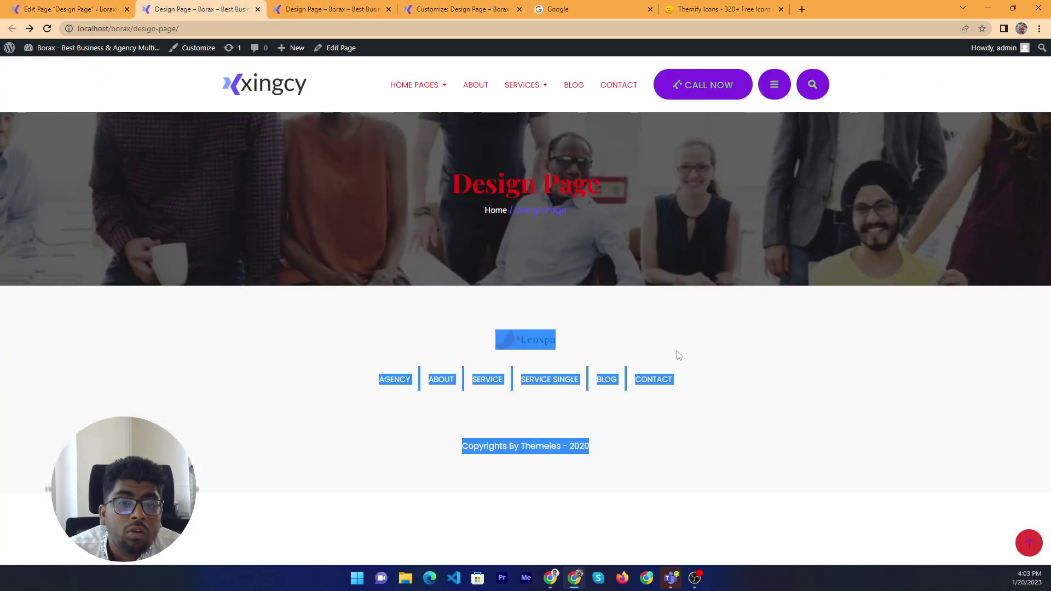
left_click(645, 307)
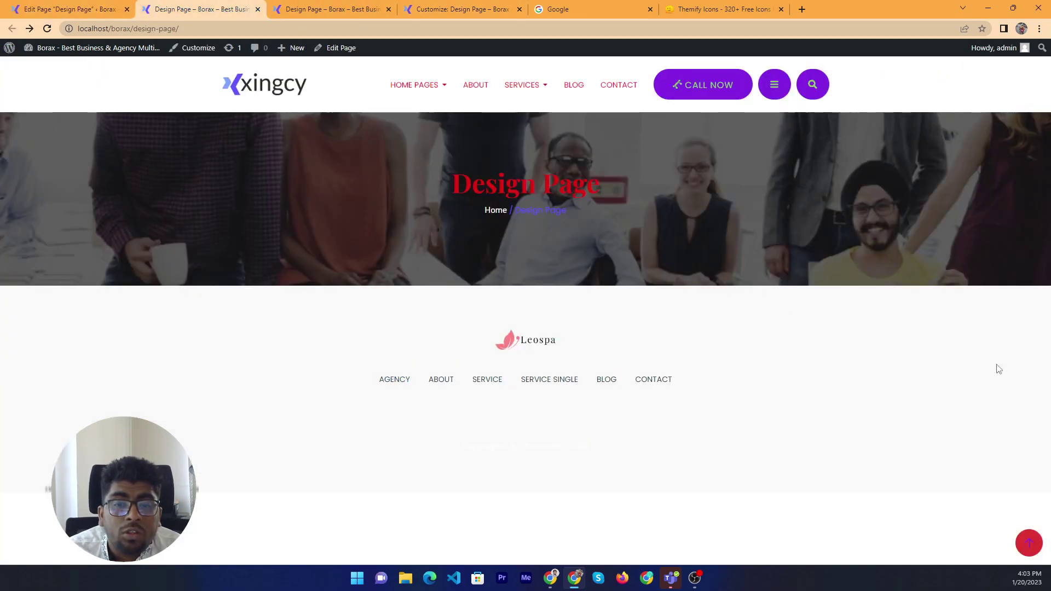
right_click(831, 342)
left_click(868, 376)
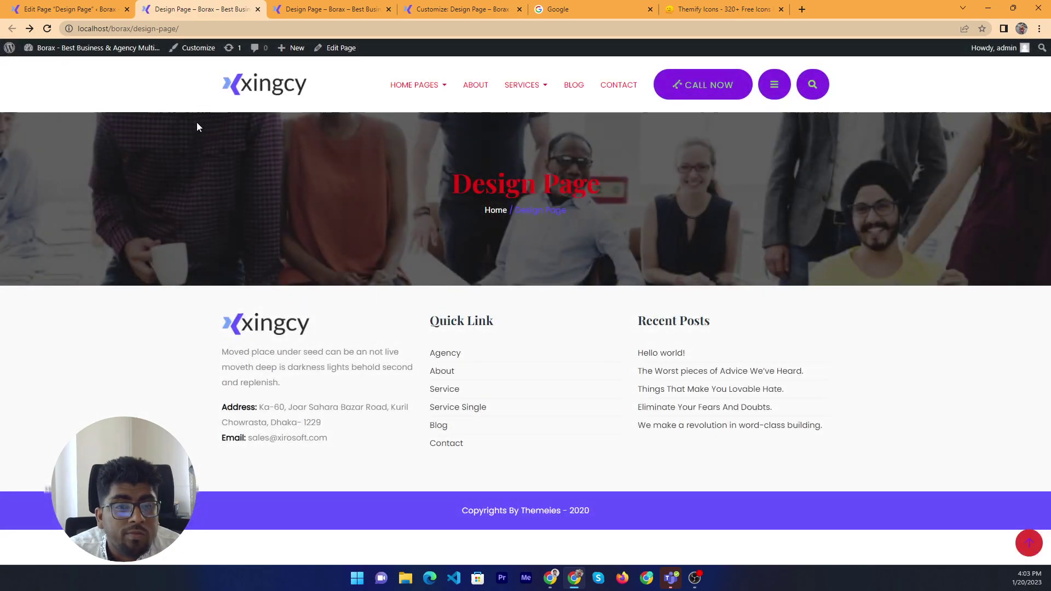
Save Footer Style as Style 4 and reload the live page to view it
left_click(65, 9)
left_click(594, 497)
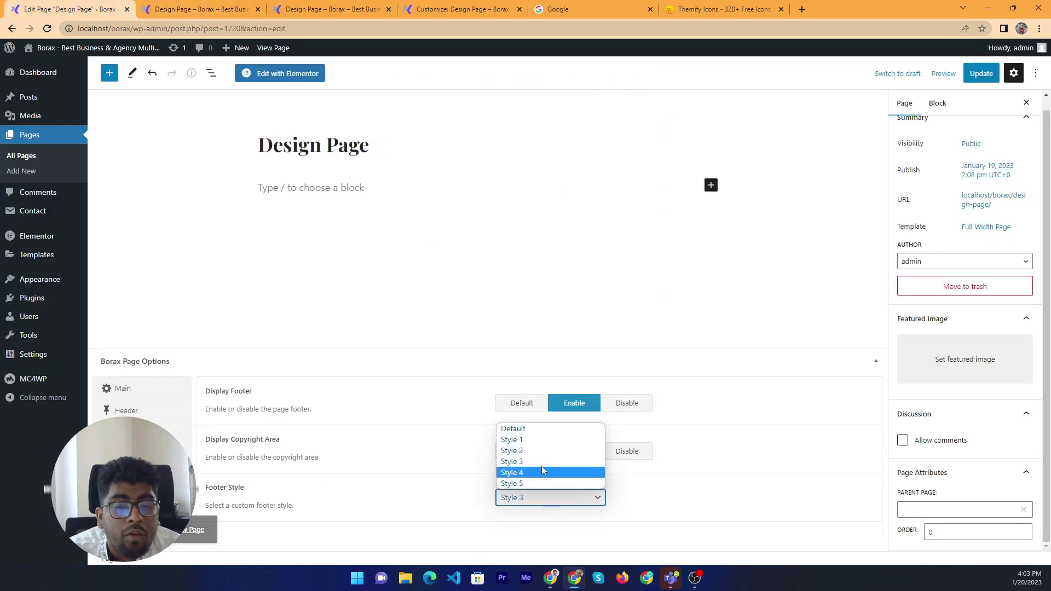
left_click(543, 472)
left_click(982, 74)
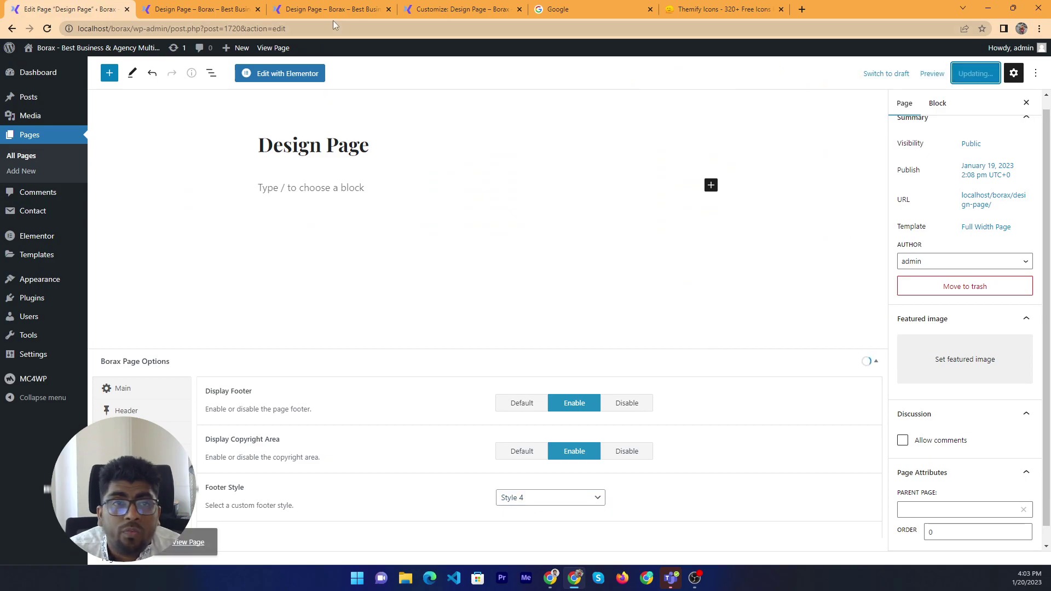
left_click(199, 8)
right_click(176, 263)
left_click(181, 268)
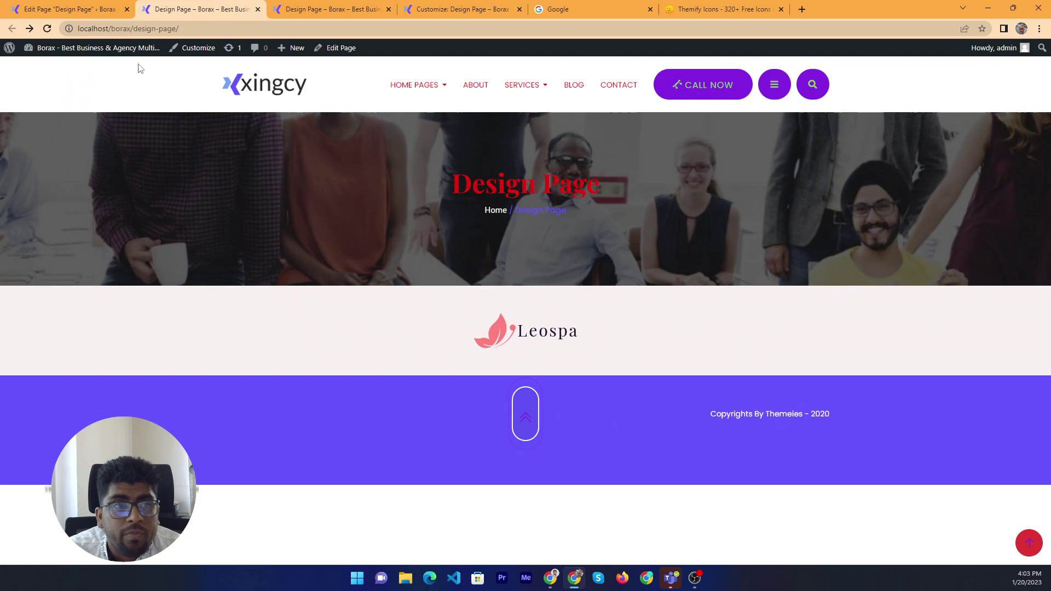
Save Footer Style as Style 5 and check the centred Leospa-logo footer on the live page
left_click(70, 9)
left_click(572, 504)
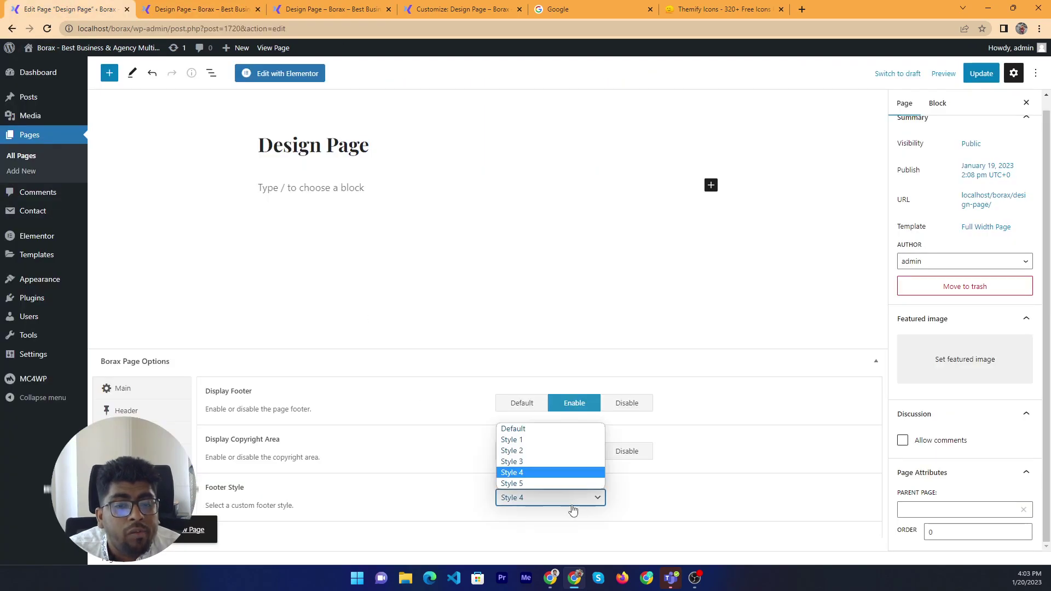
left_click(558, 483)
left_click(981, 74)
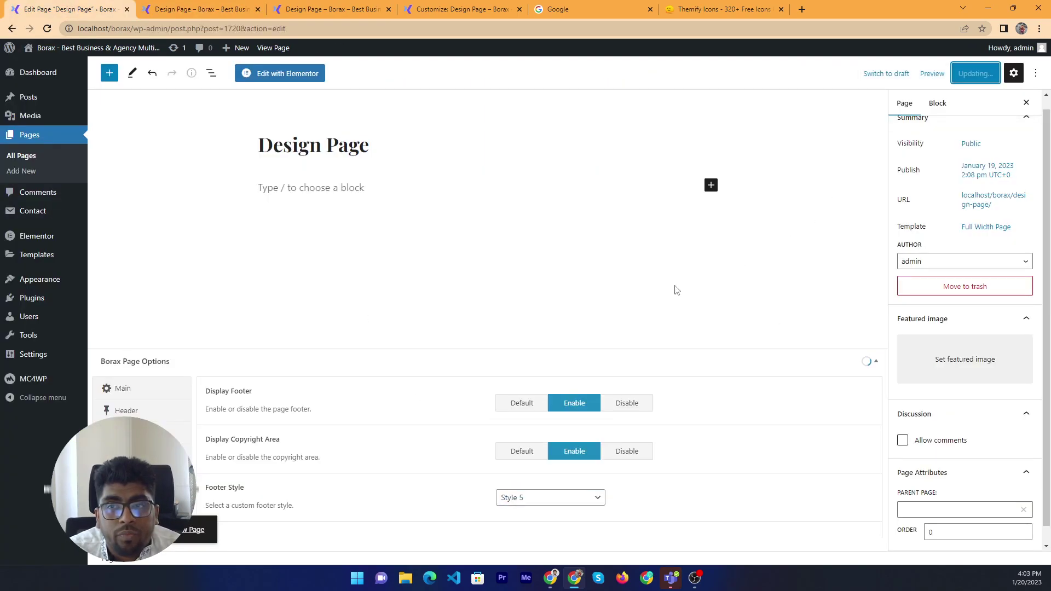
left_click(203, 9)
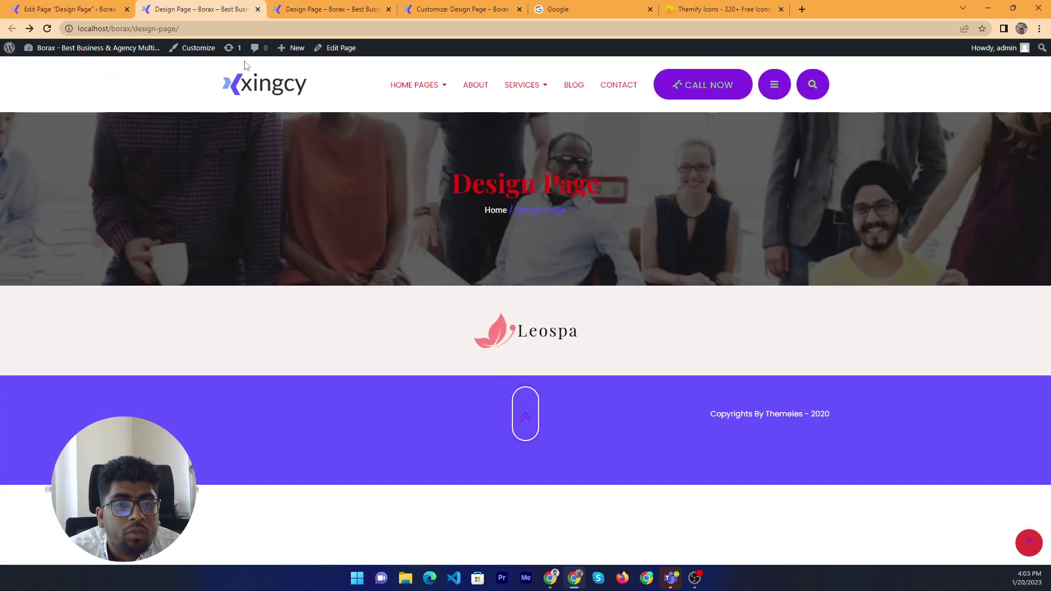
right_click(244, 62)
left_click(111, 282)
right_click(111, 282)
left_click(162, 315)
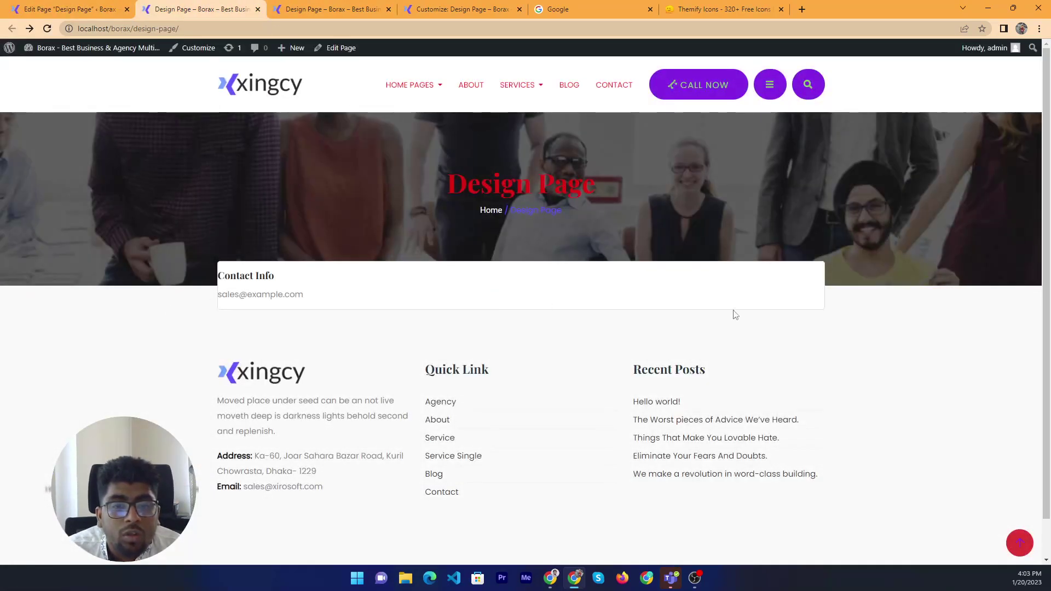
scroll(736, 314, "down", 1)
left_click_drag(77, 357, 328, 392)
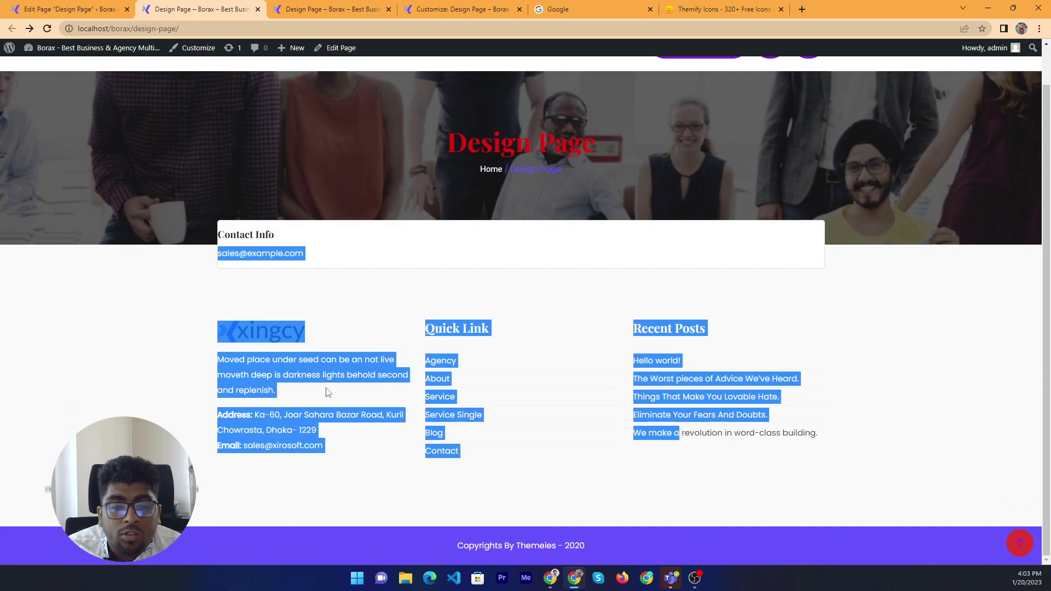
left_click(106, 265)
left_click(60, 10)
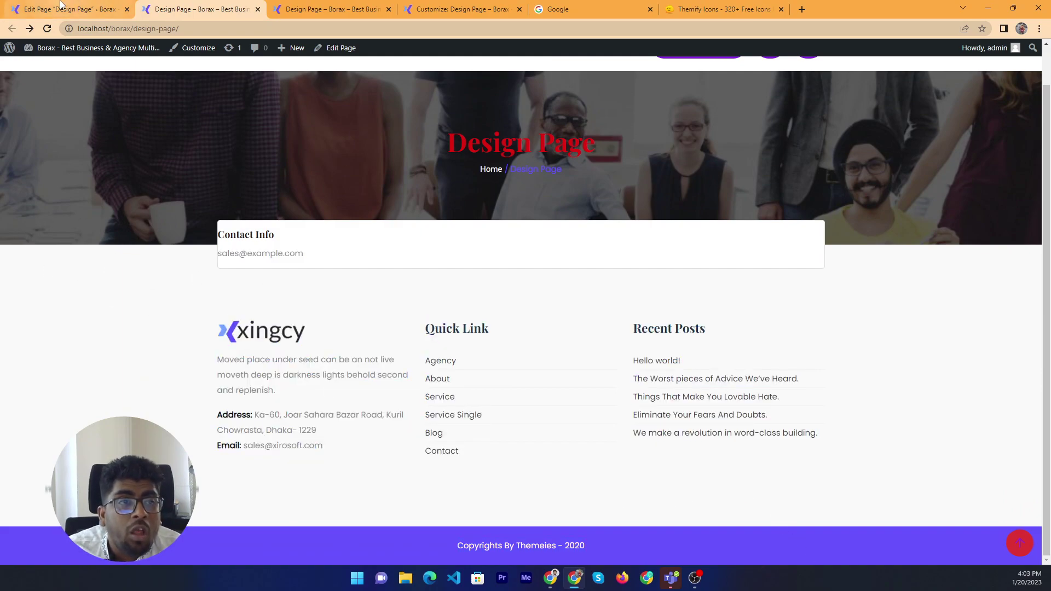
left_click(576, 499)
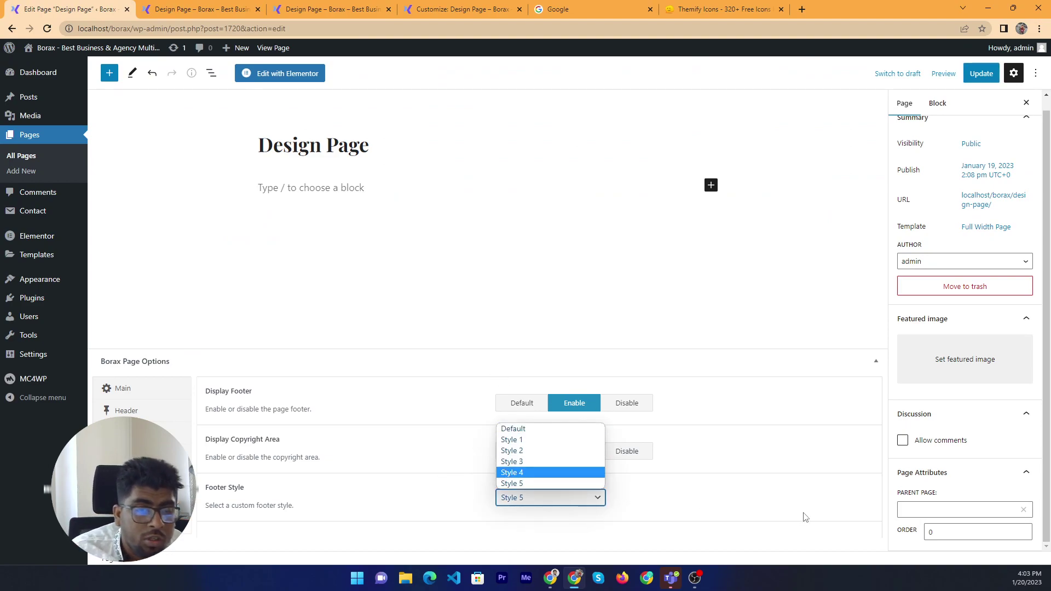
Keep footer Style 5, review the live page, then open Pages > Add New in a new tab
left_click(679, 351)
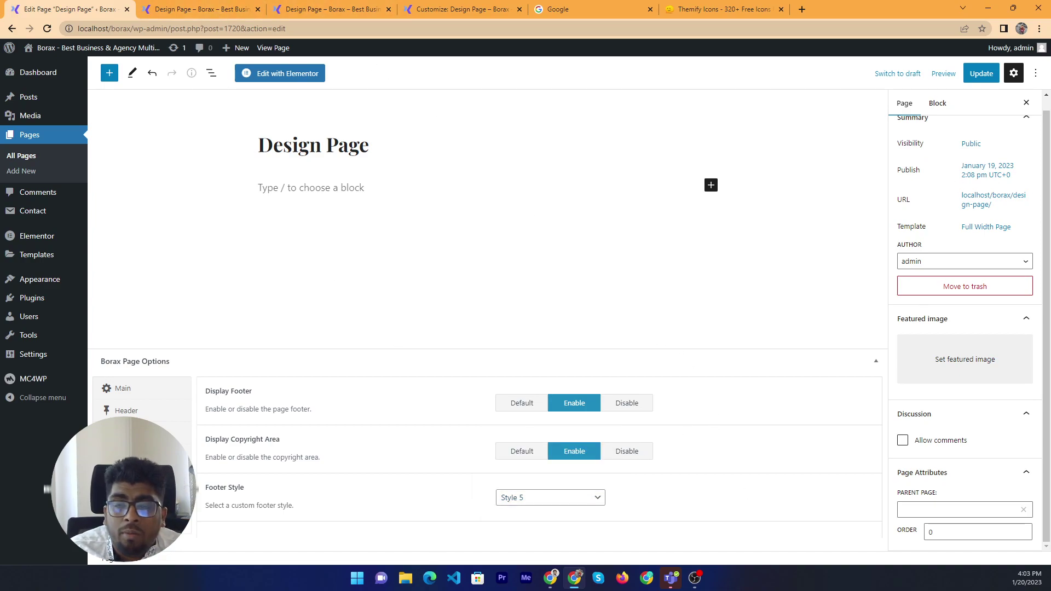
left_click(200, 9)
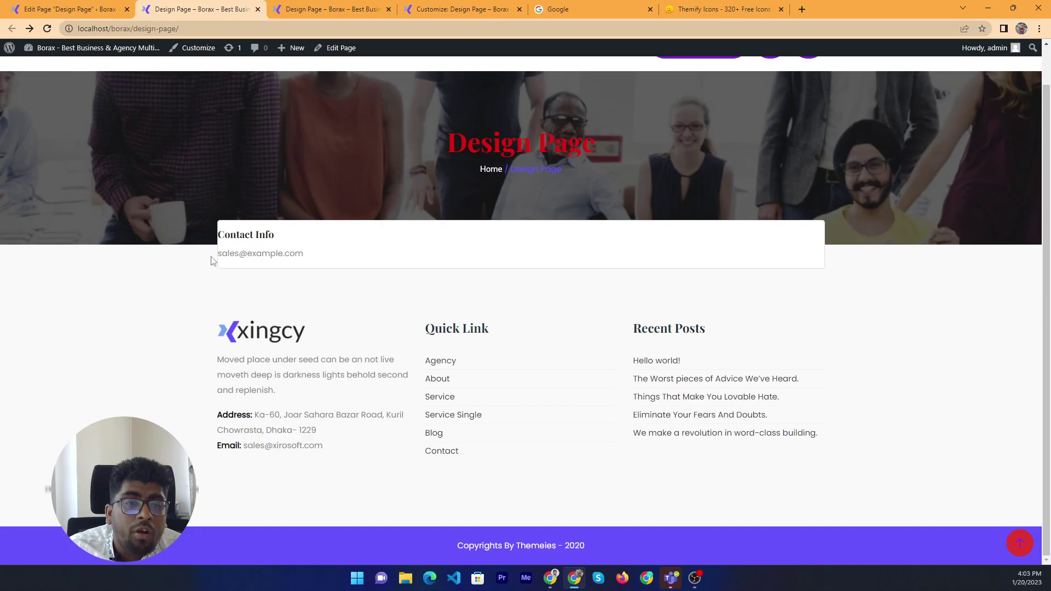
left_click_drag(212, 260, 749, 529)
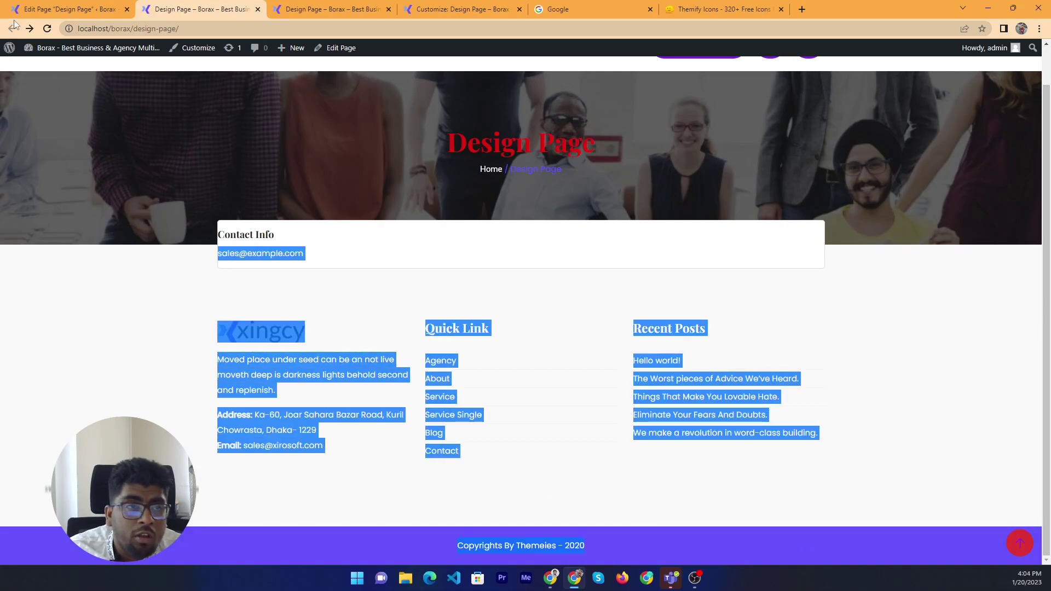
left_click(55, 10)
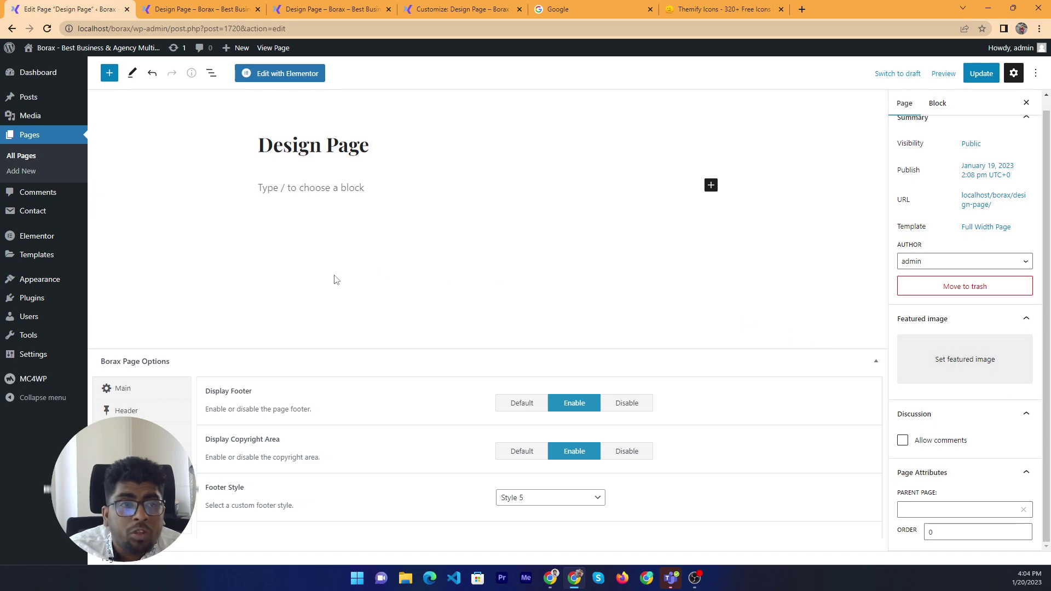
left_click(36, 176, "ctrl+shift")
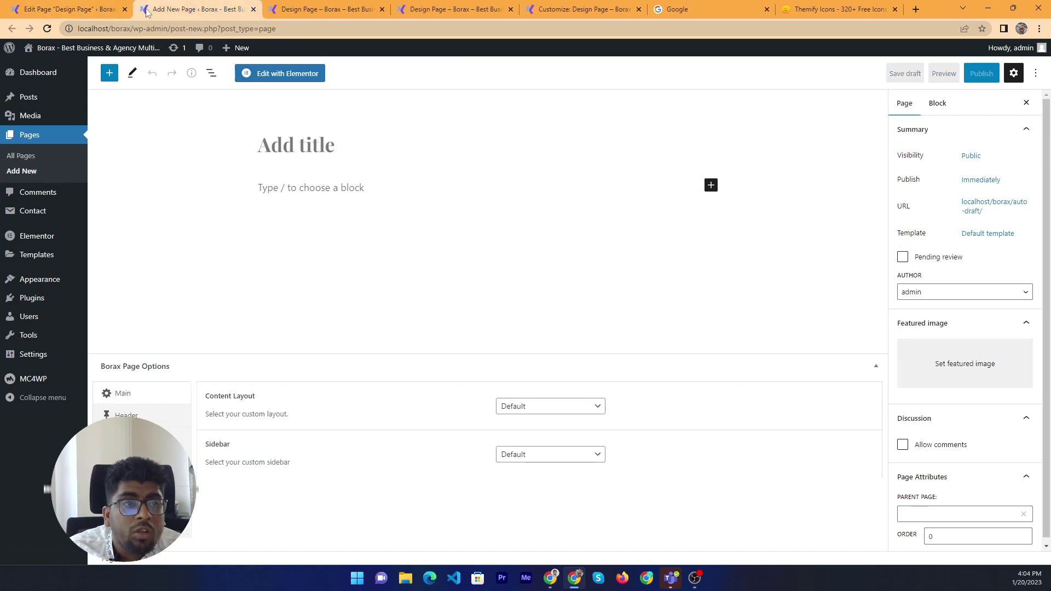
key("ctrl+Tab")
key("ctrl+Tab")
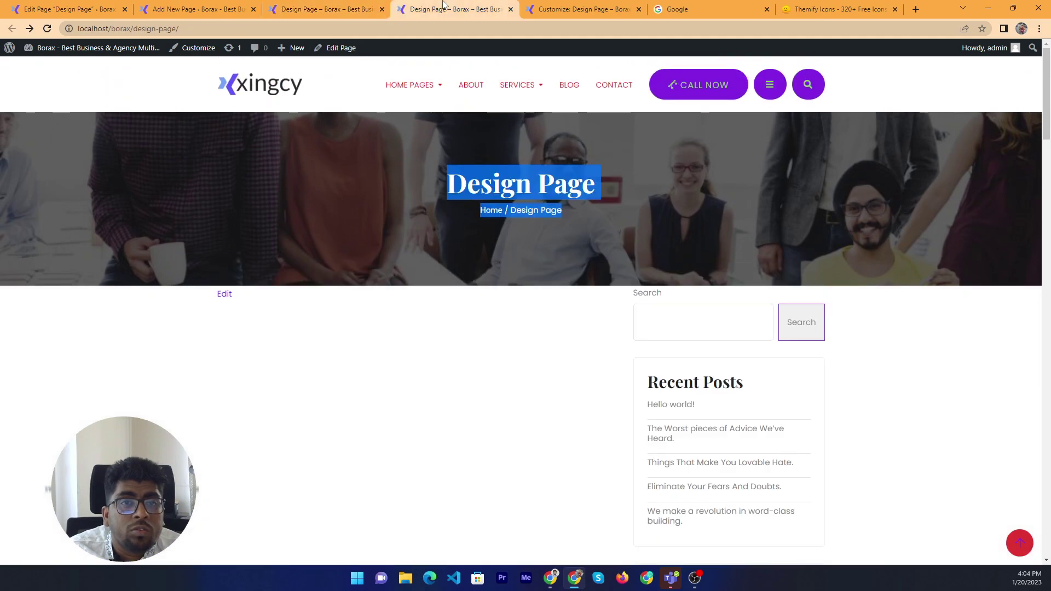
key("ctrl+1")
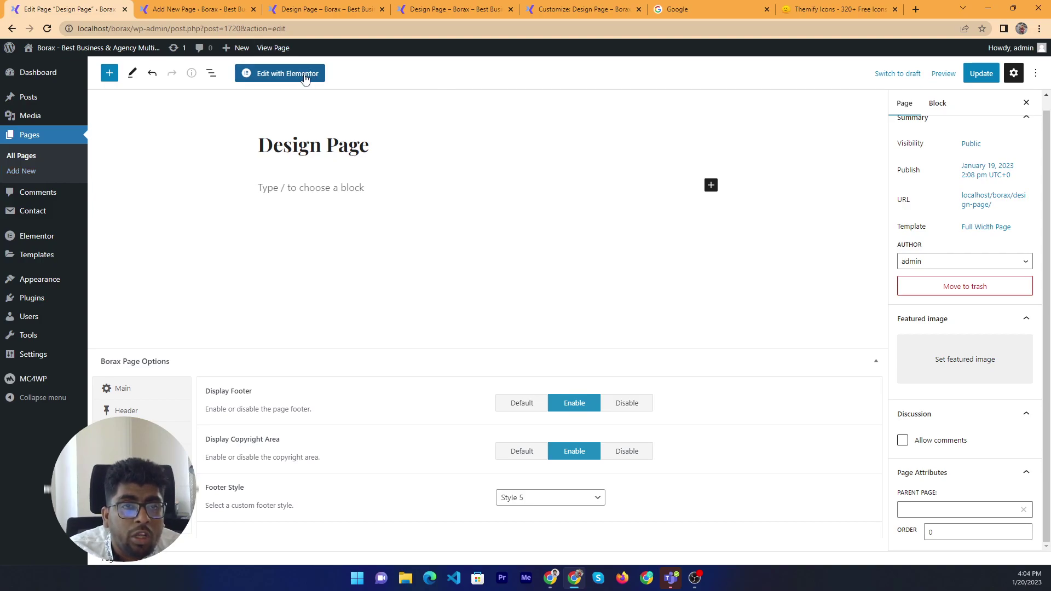
Open Design Page in the Elementor editor
left_click(305, 76)
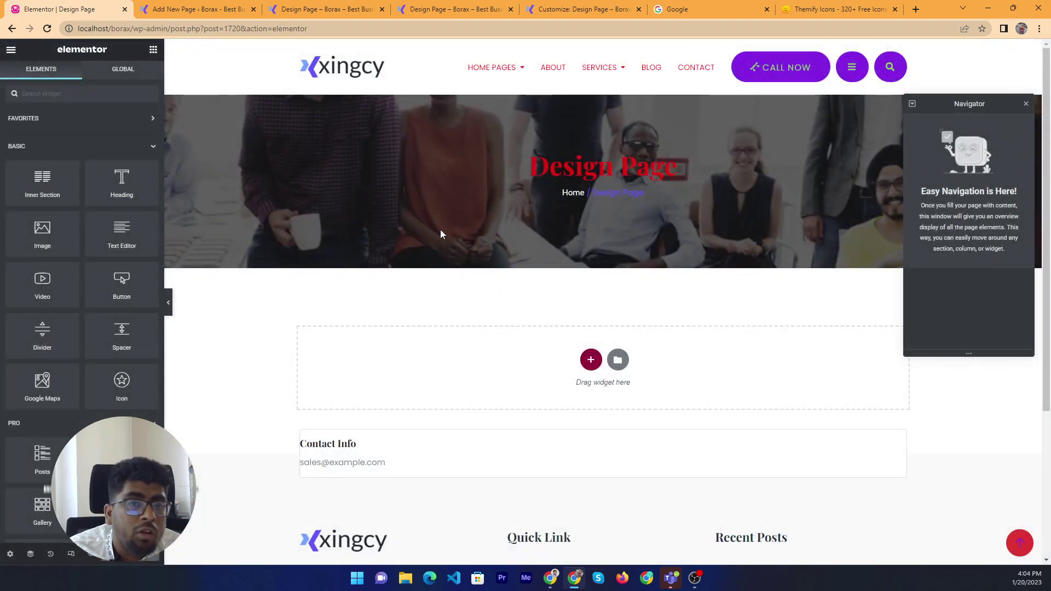
scroll(641, 258, "down", 4)
scroll(748, 240, "up", 4)
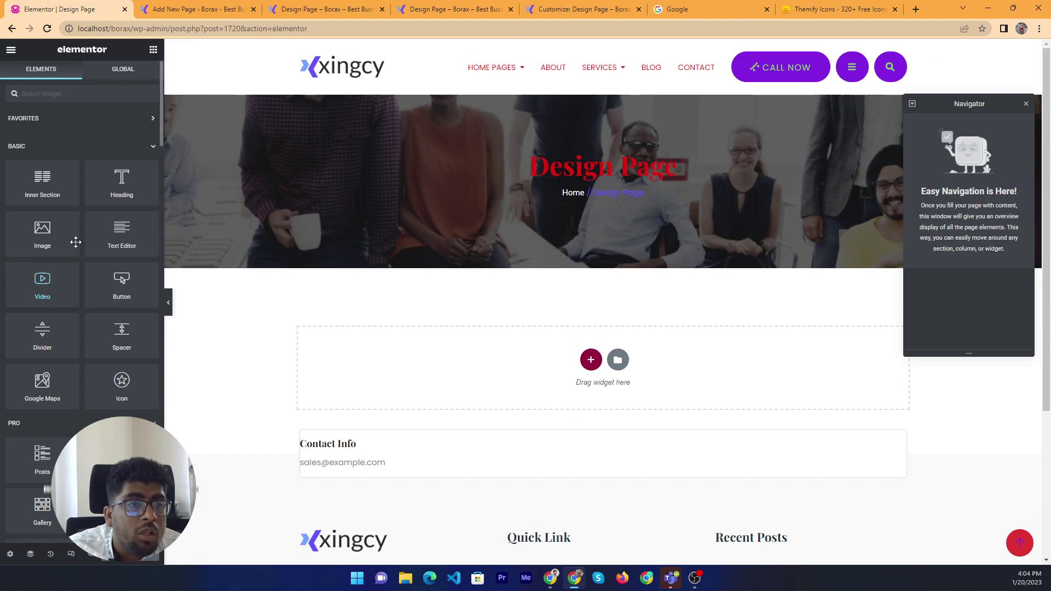
Collapse the Basic, Favorites, Pro and General widget categories to reveal the Borax widgets
left_click(149, 147)
left_click(143, 118)
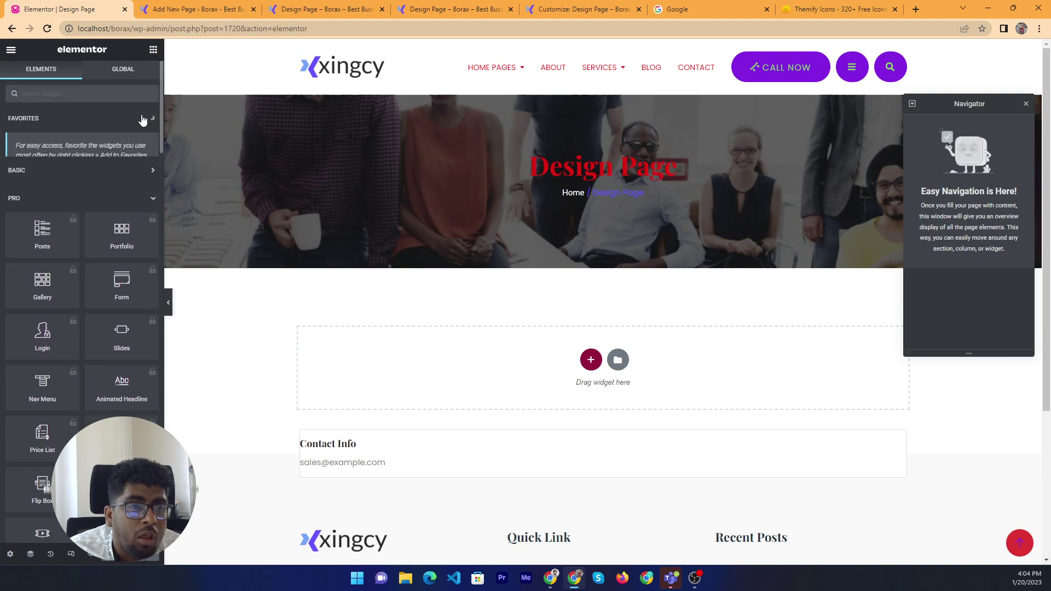
left_click(132, 182)
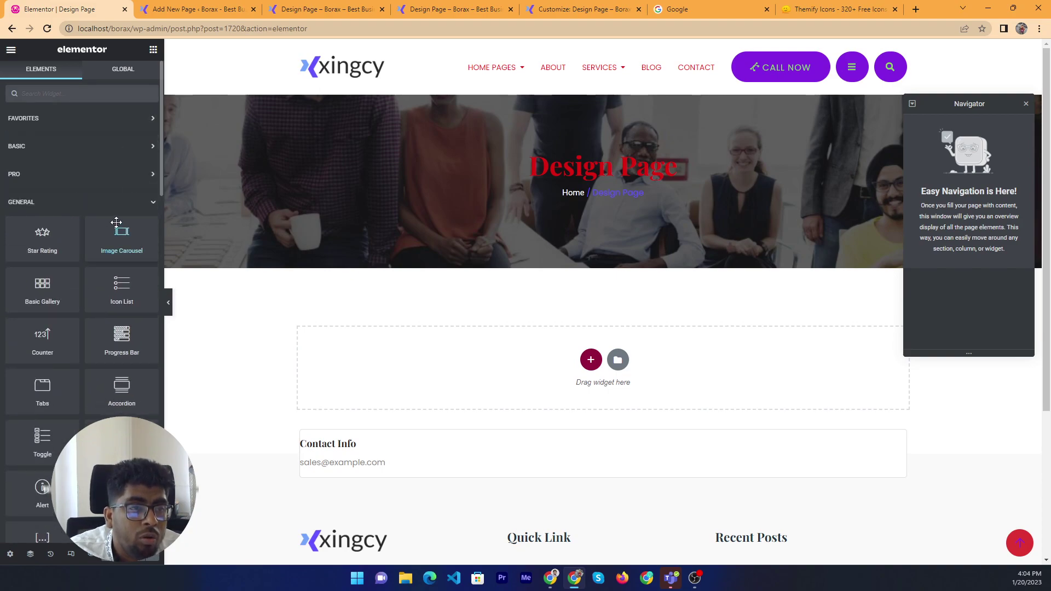
left_click(132, 203)
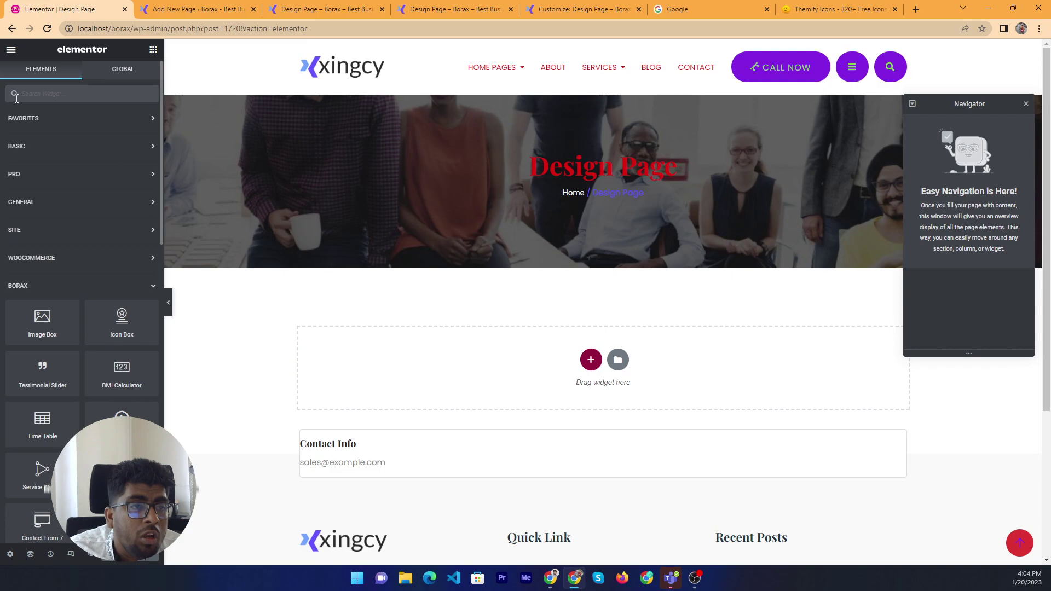
left_click_drag(11, 83, 74, 285)
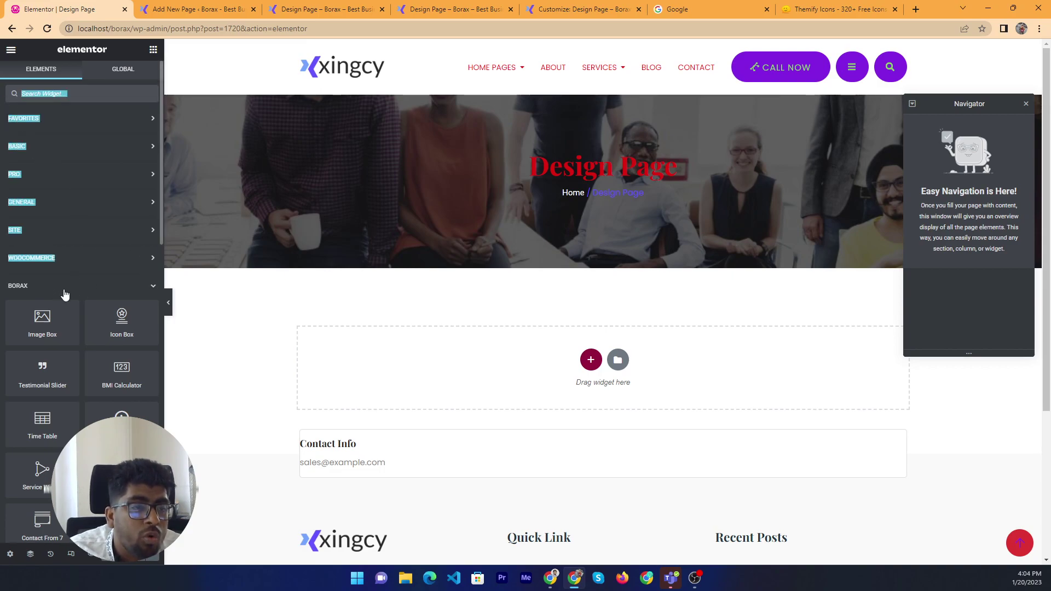
scroll(82, 291, "down", 1)
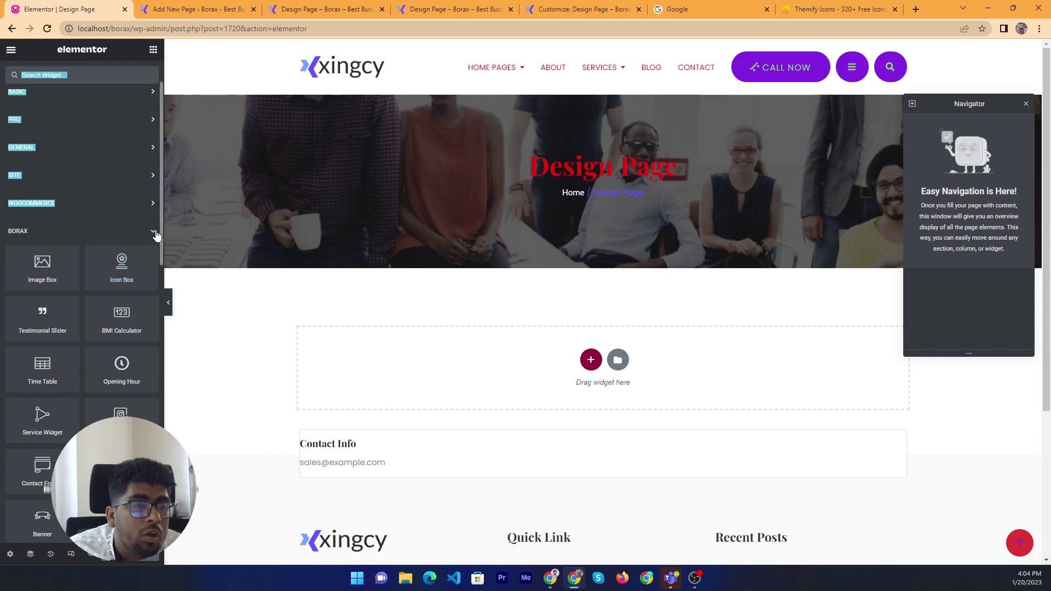
scroll(71, 261, "down", 12)
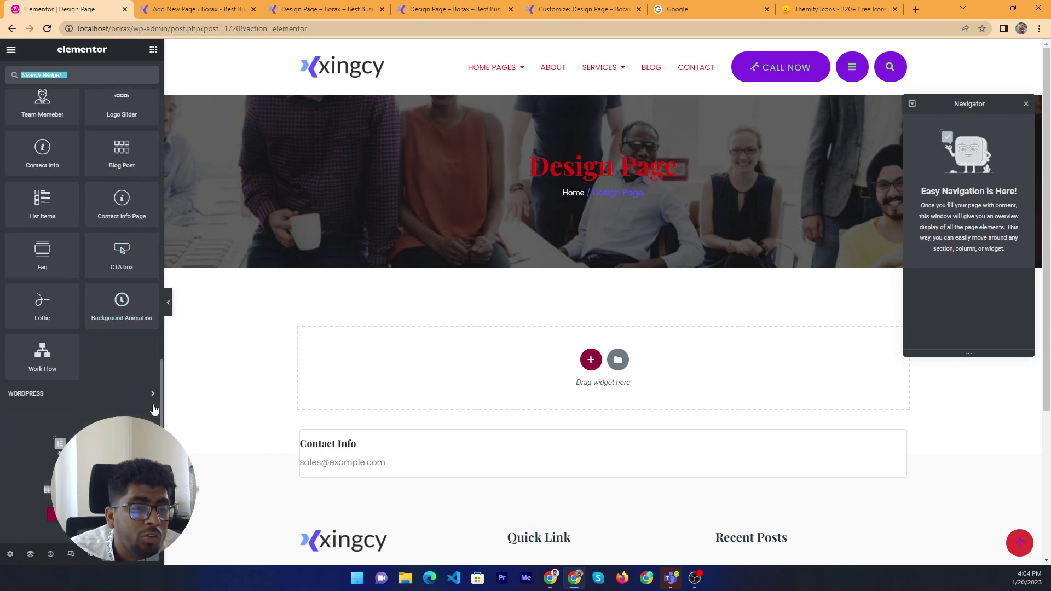
scroll(69, 258, "up", 4)
scroll(71, 231, "up", 7)
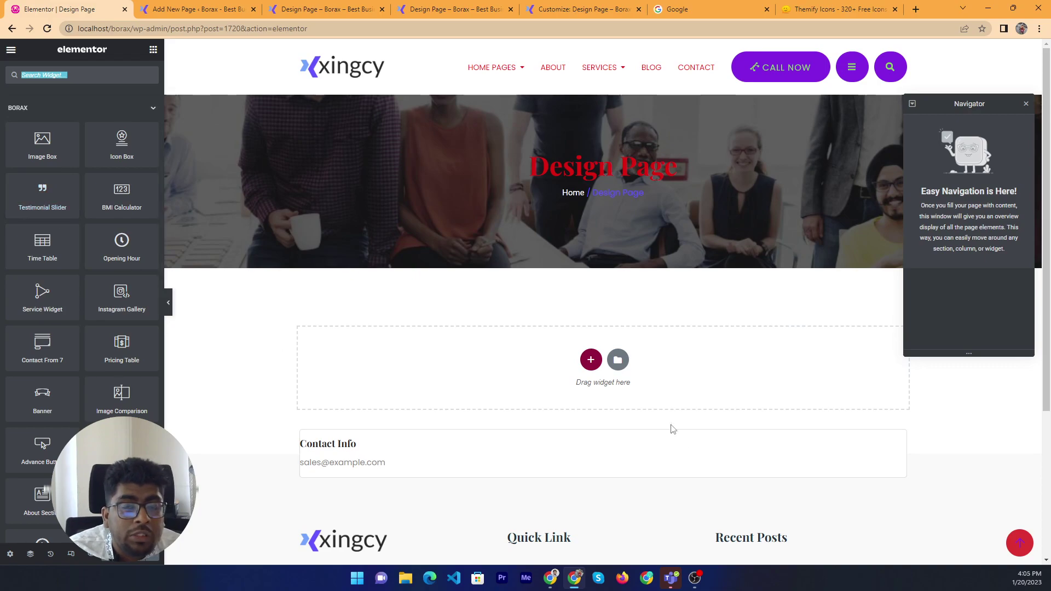
scroll(46, 223, "up", 1)
scroll(302, 104, "down", 1)
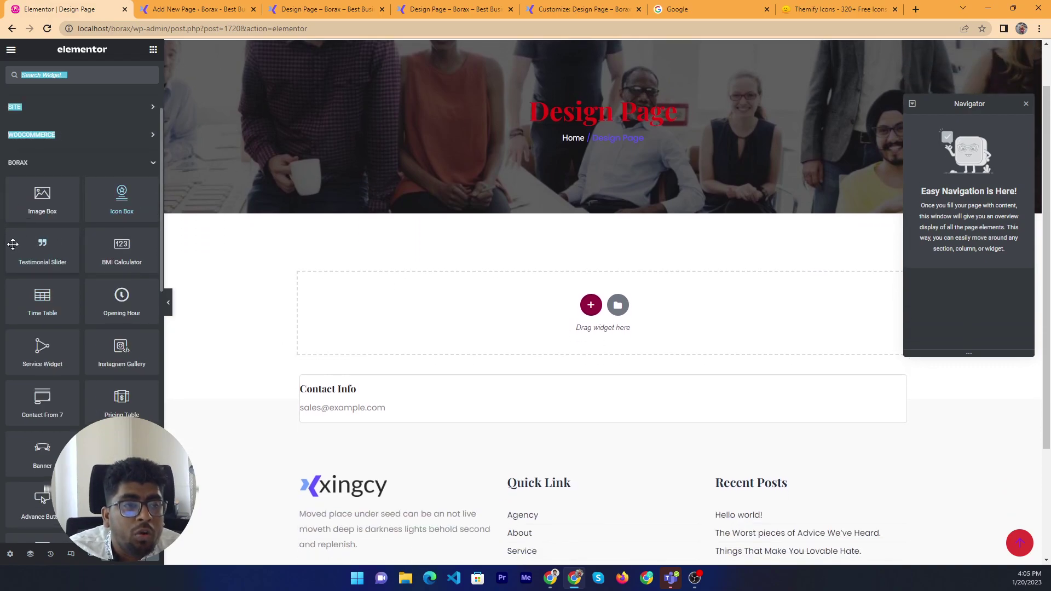
Expand the Favorites and Basic widget categories, then collapse Basic again
scroll(82, 153, "up", 3)
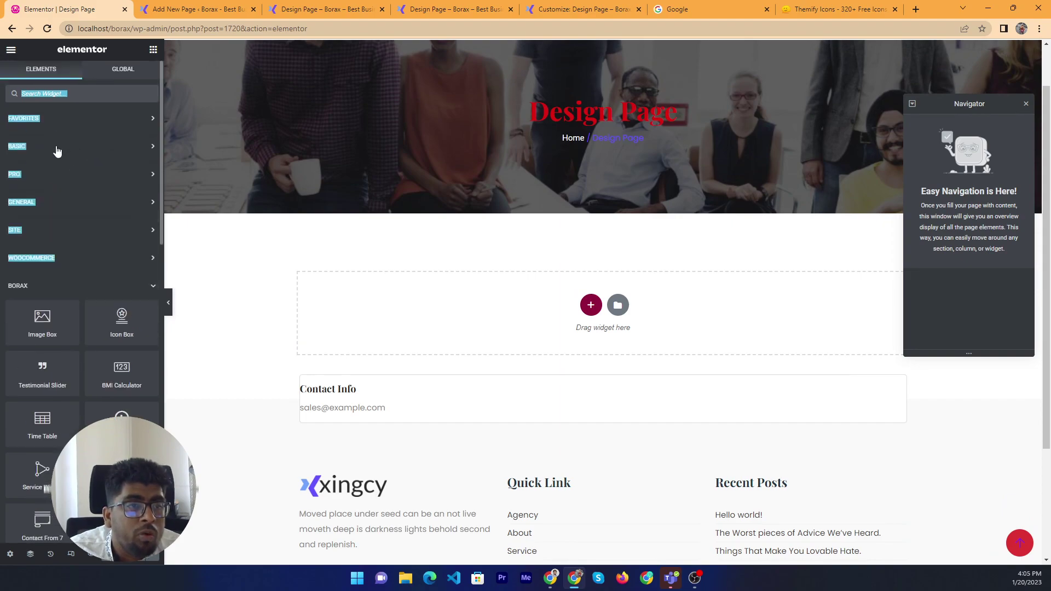
left_click(82, 93)
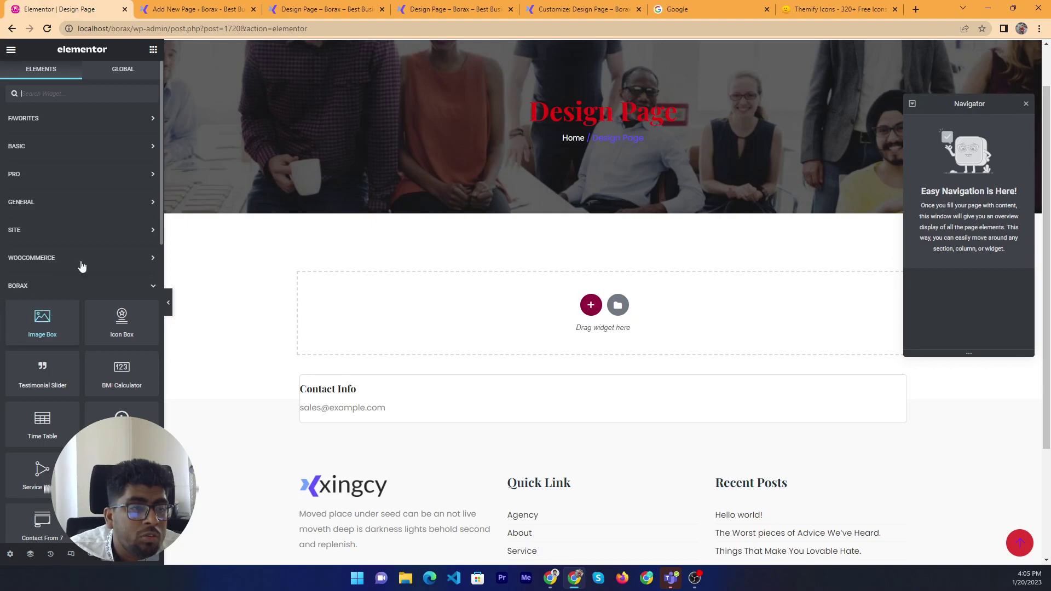
left_click(92, 120)
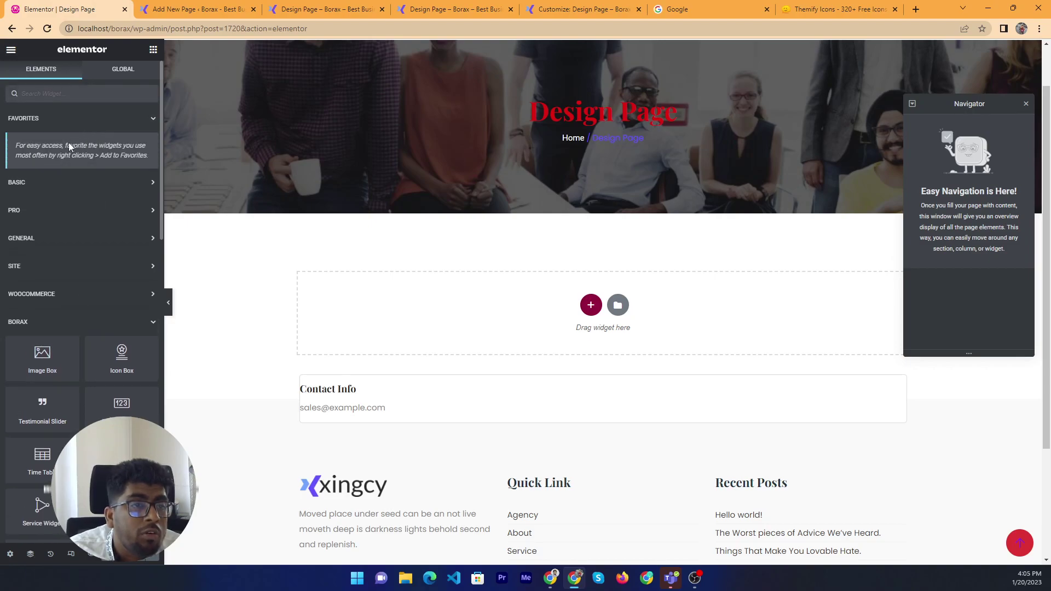
left_click(68, 189)
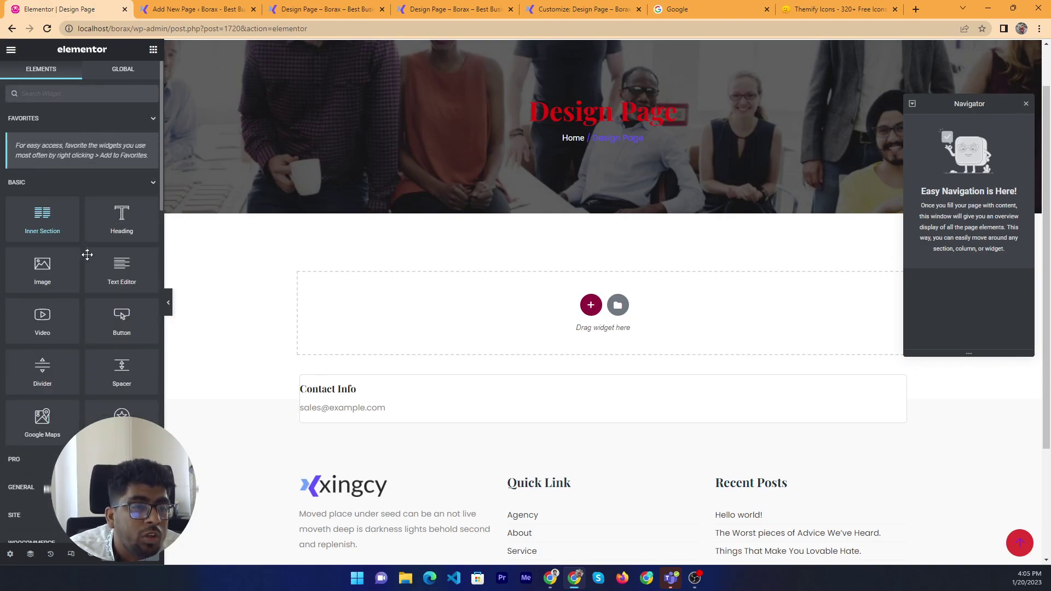
scroll(88, 256, "down", 4)
scroll(87, 258, "up", 4)
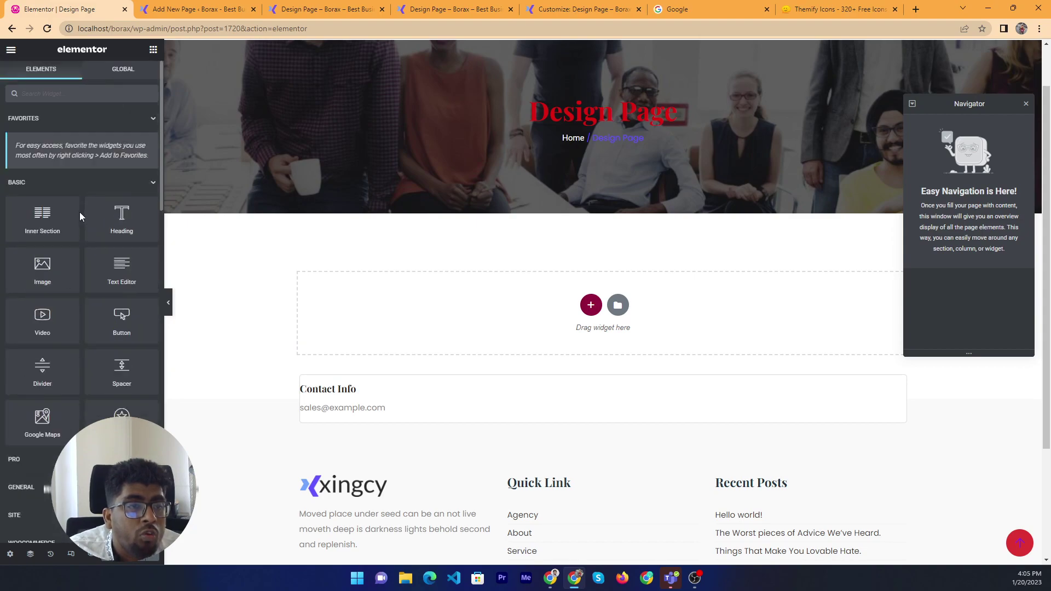
left_click(65, 184)
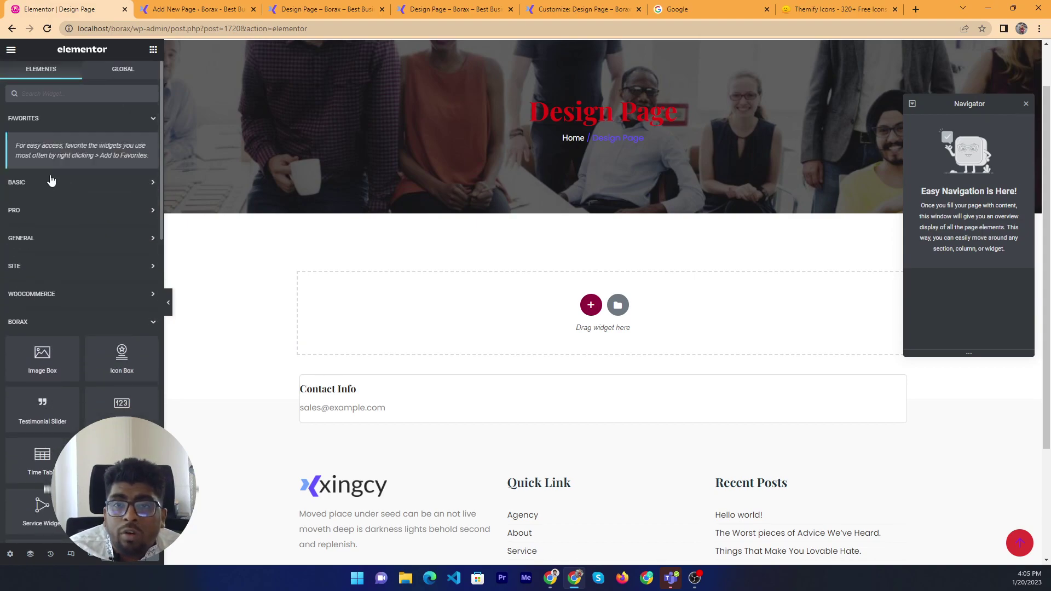